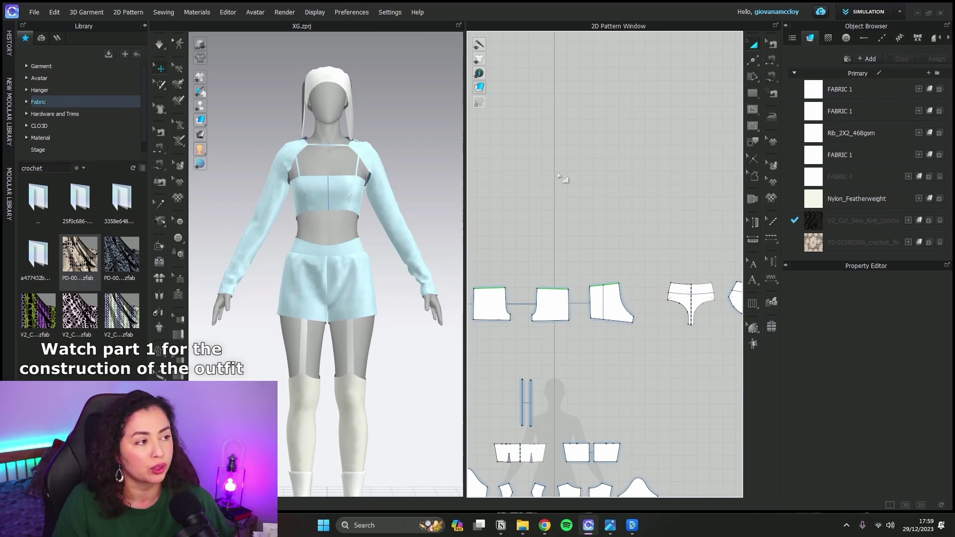
Scroll down the VMOD home page headlined 'Generate, Source, and Digitize 3D Fabrics'
scroll(422, 330, down, 1)
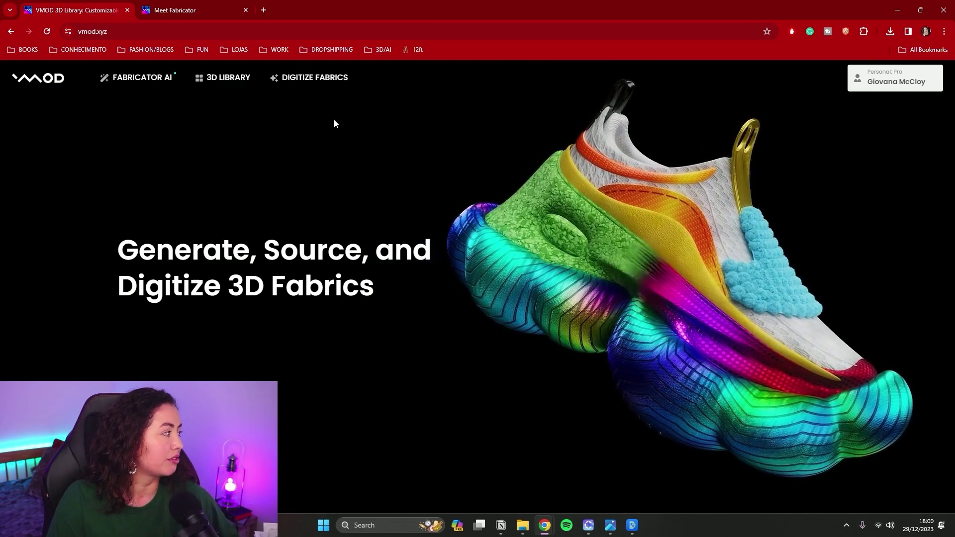
Open 3D Library > Digital Fabrics and search for 'fur'
click(231, 80)
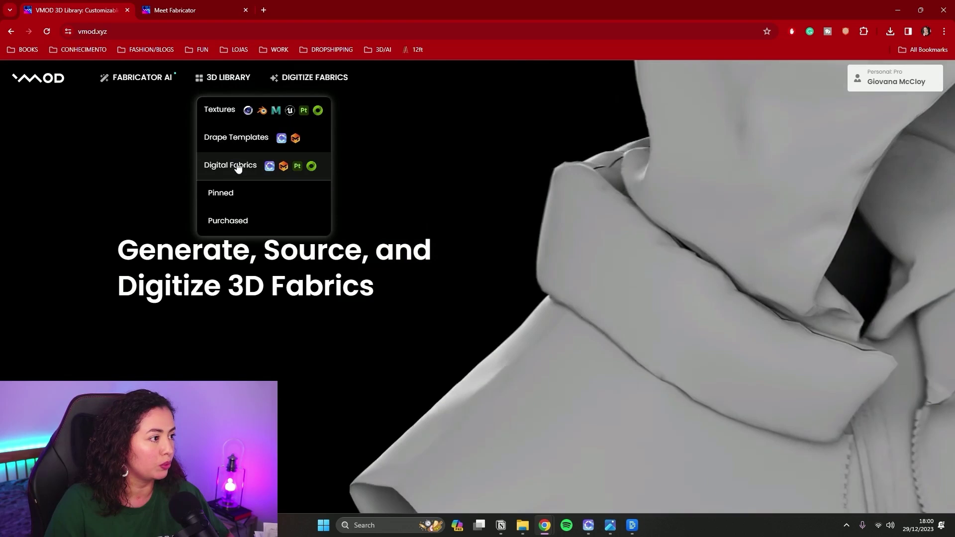
click(237, 166)
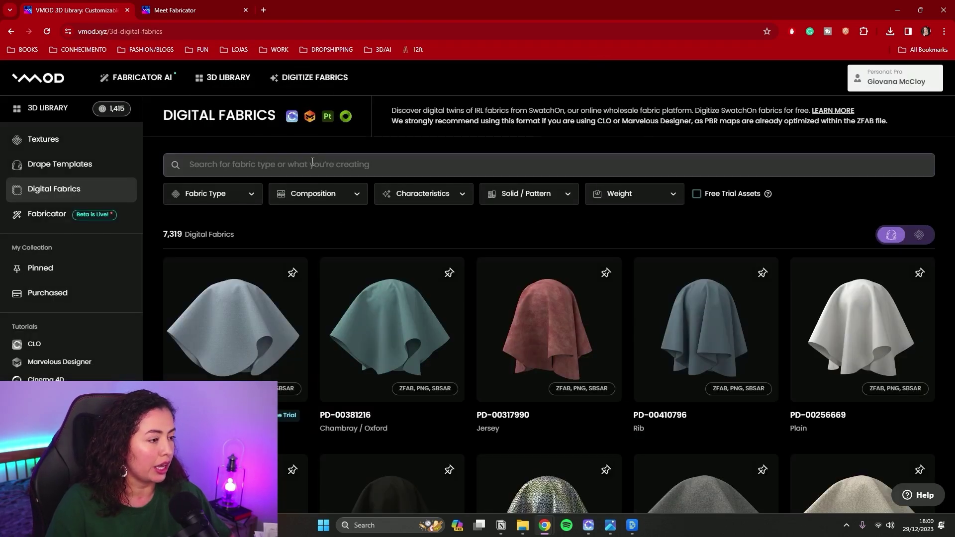
click(312, 164)
text(fur)
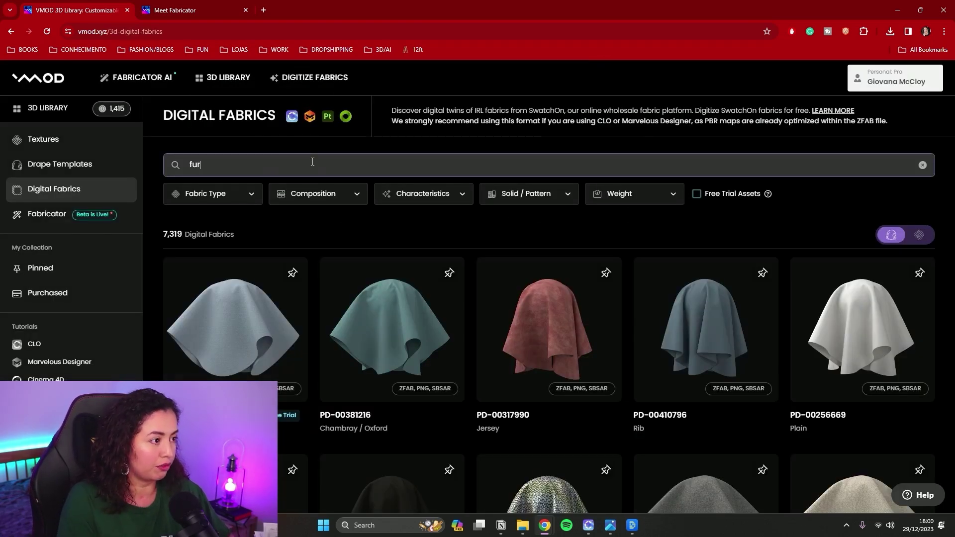
key(Return)
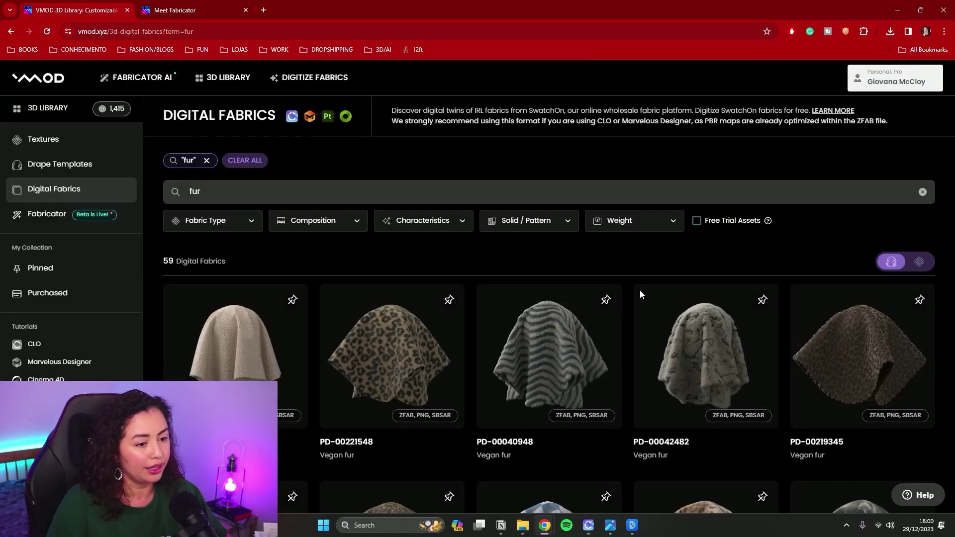
Scroll the fur results and open brown fur fabric PD-00432742 in a new tab
scroll(706, 296, down, 1)
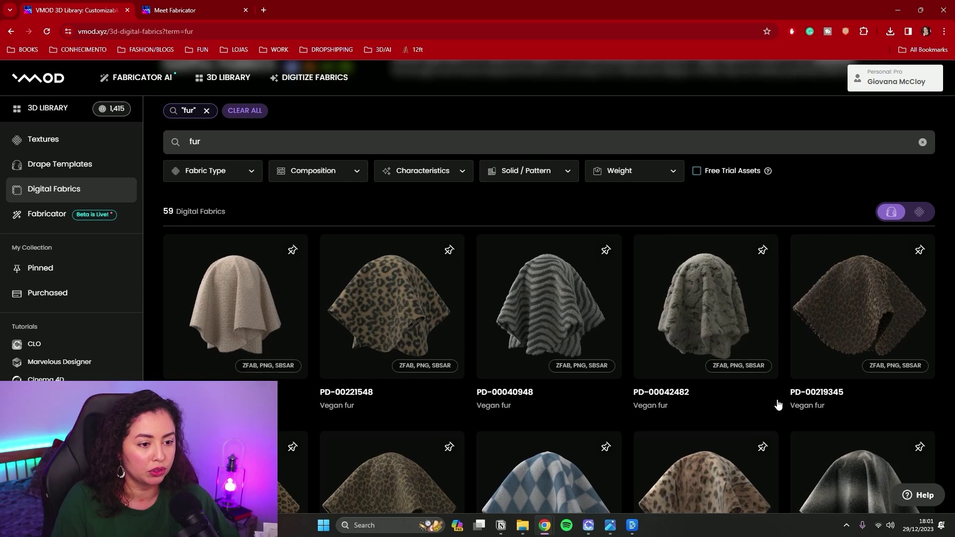
scroll(778, 404, down, 3)
scroll(778, 402, down, 2)
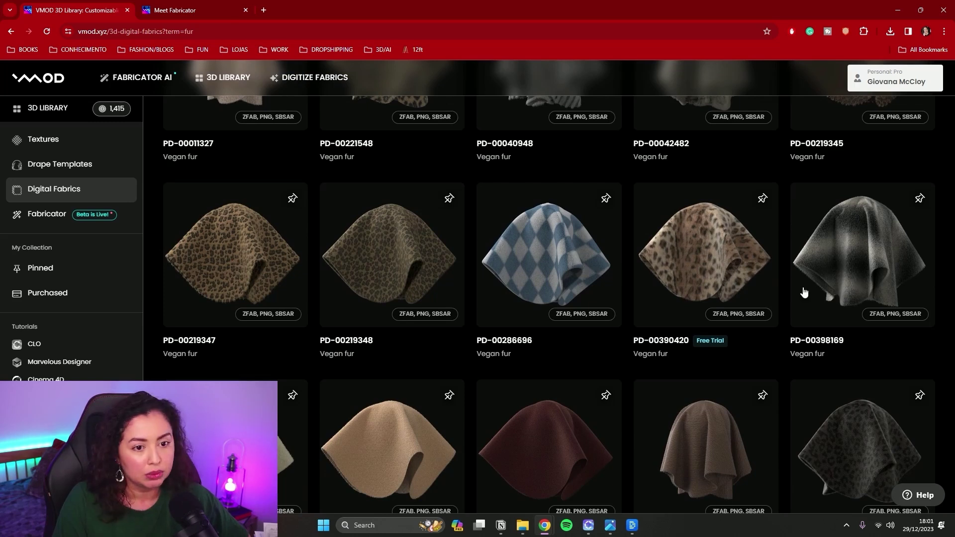
scroll(644, 364, down, 2)
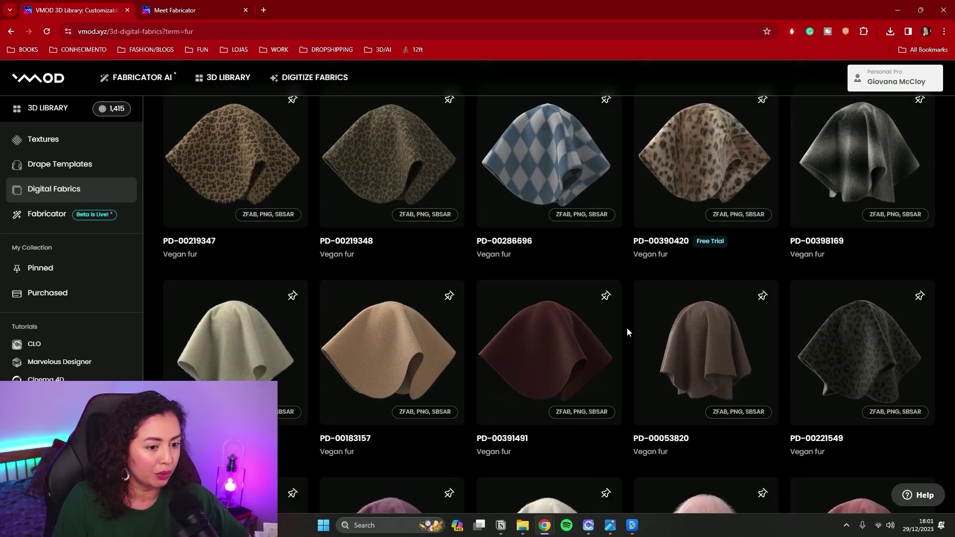
scroll(628, 330, down, 2)
scroll(631, 331, down, 1)
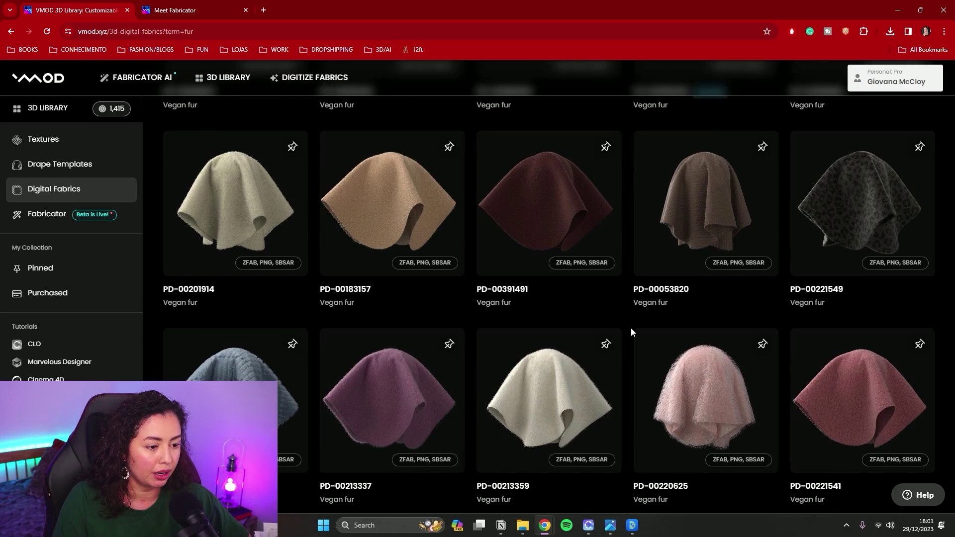
scroll(709, 365, down, 1)
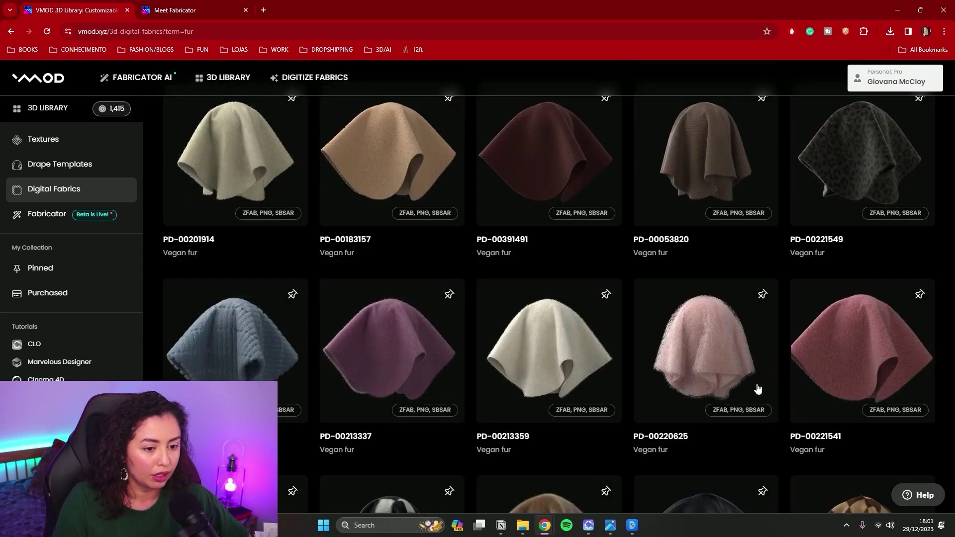
scroll(290, 384, down, 1)
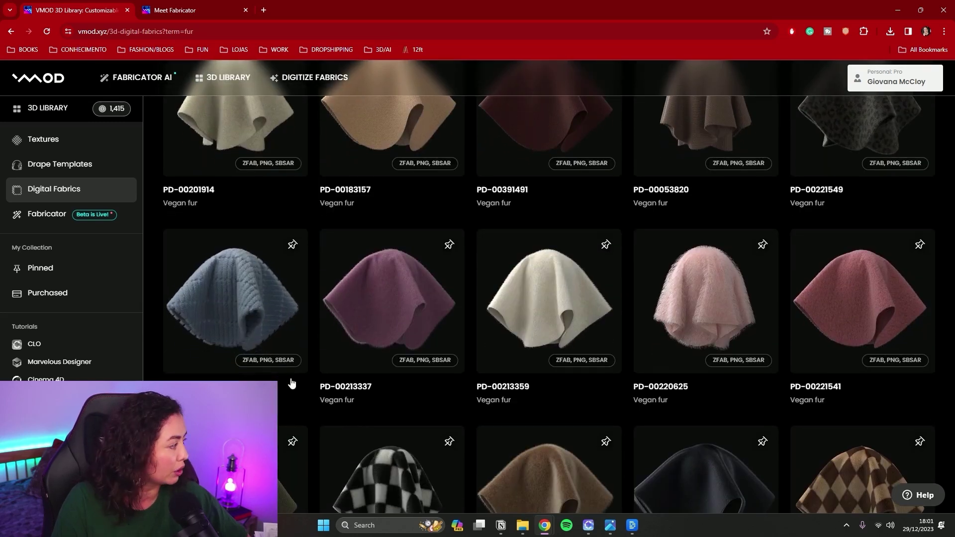
scroll(450, 388, down, 2)
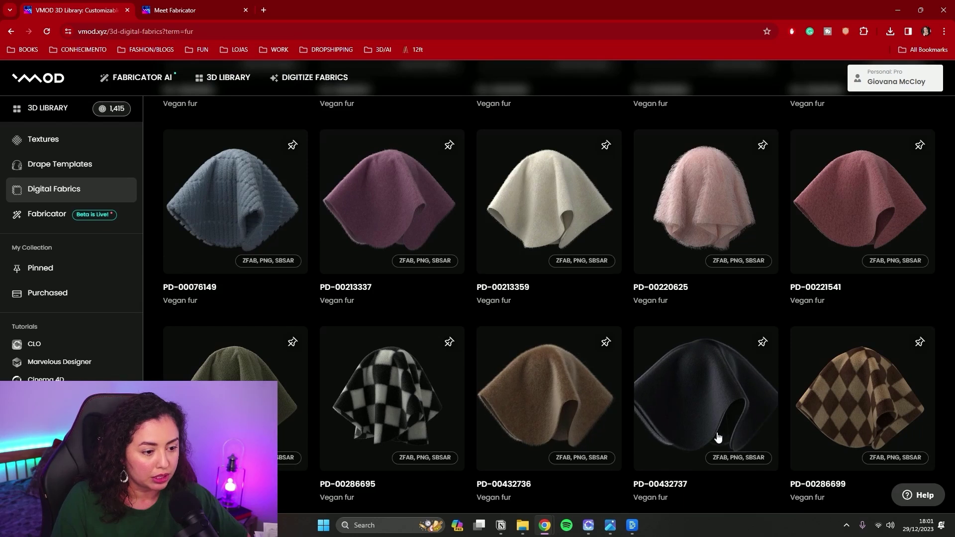
scroll(695, 399, down, 4)
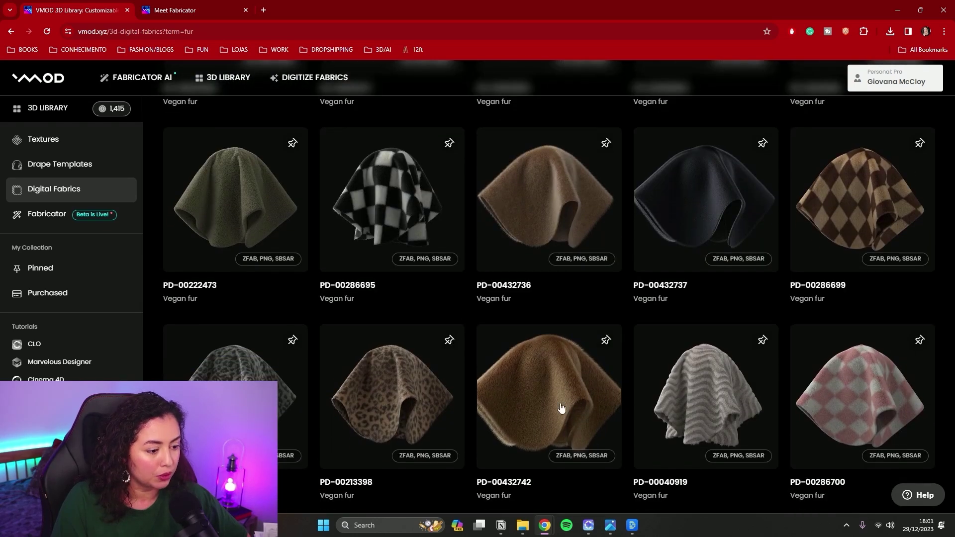
right_click(561, 408)
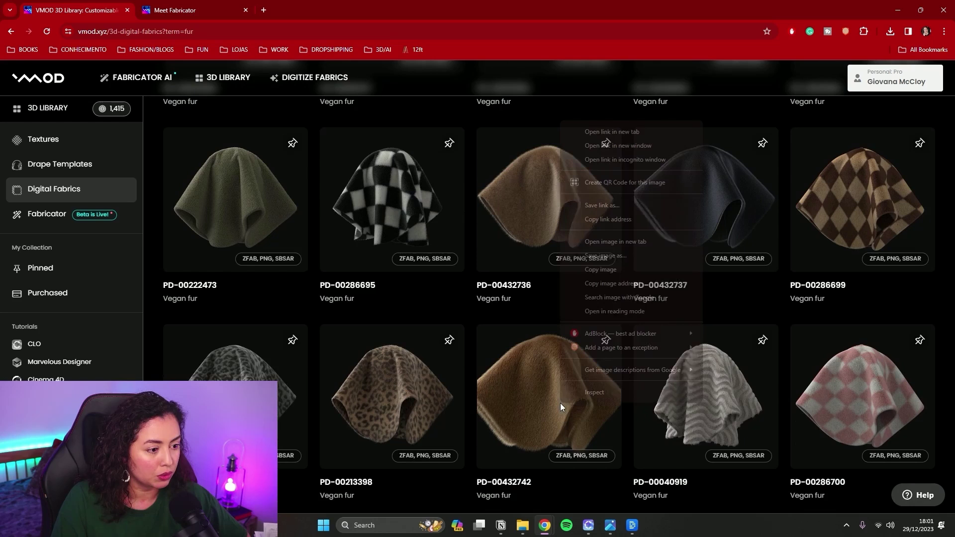
click(630, 132)
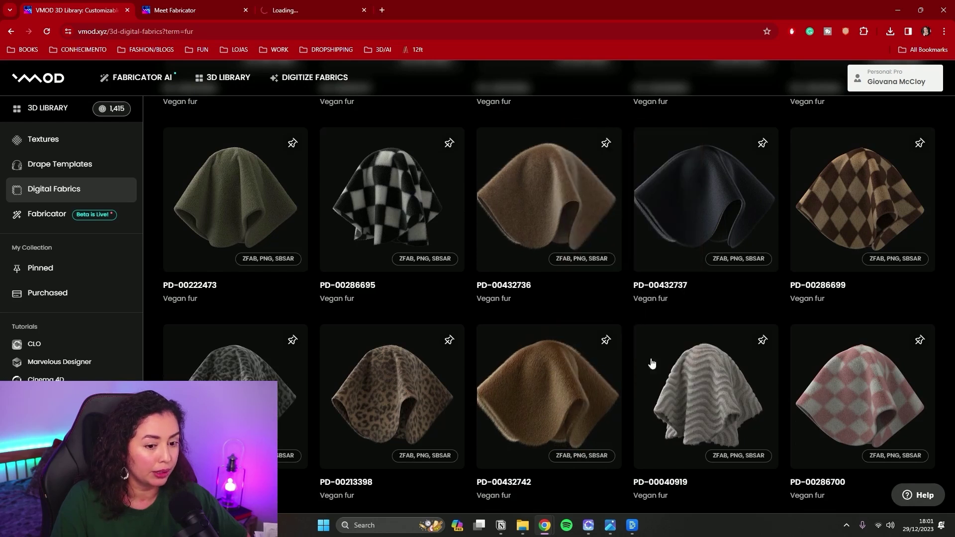
Browse page 2 of the fur search results
scroll(655, 380, down, 6)
scroll(657, 380, down, 3)
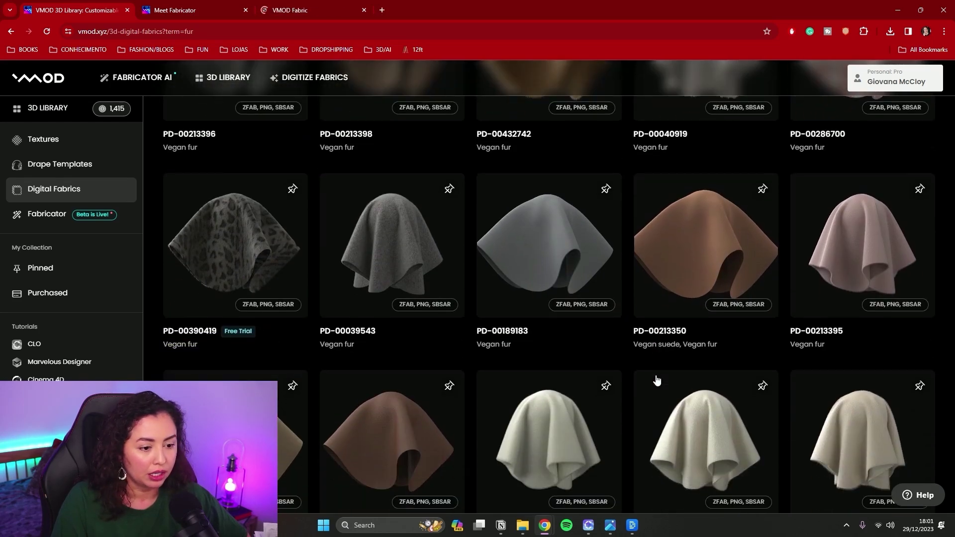
scroll(625, 428, down, 2)
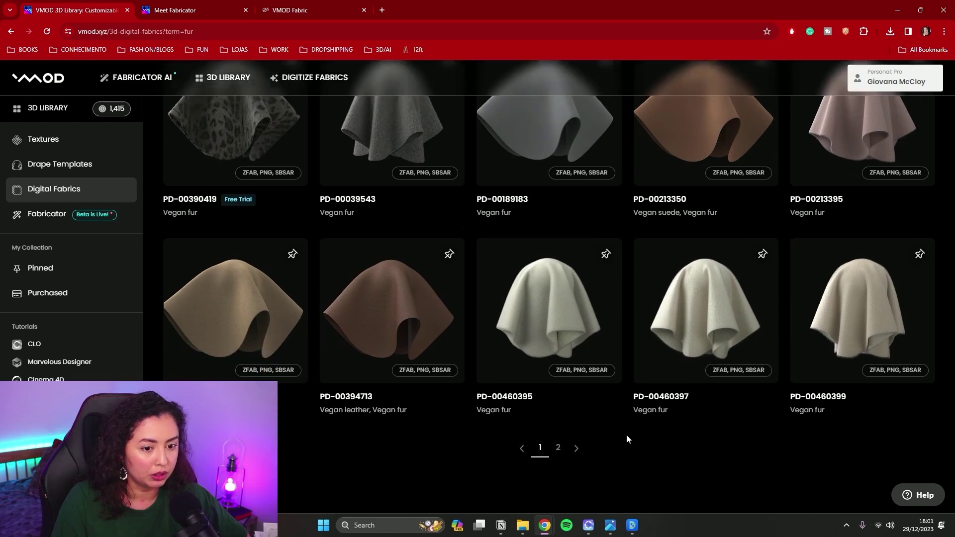
click(556, 431)
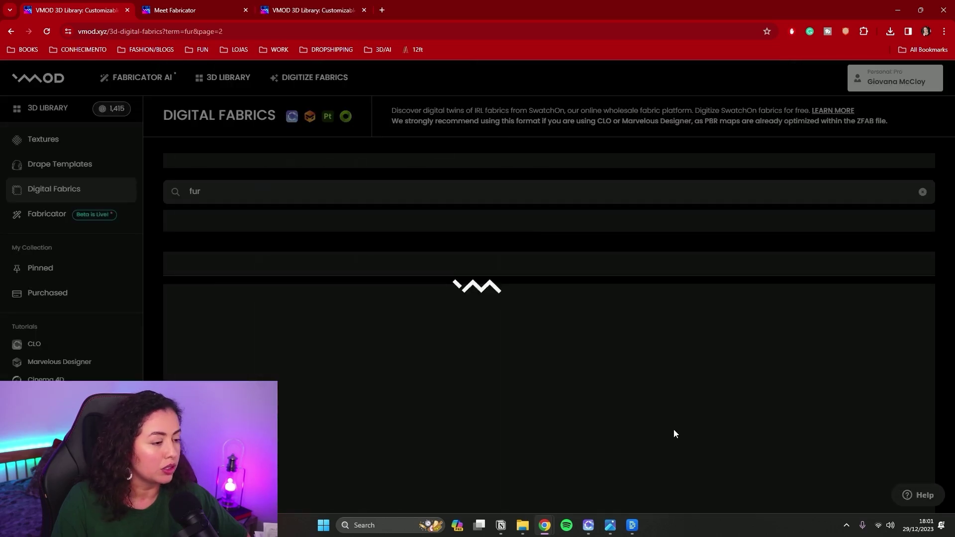
scroll(726, 282, down, 3)
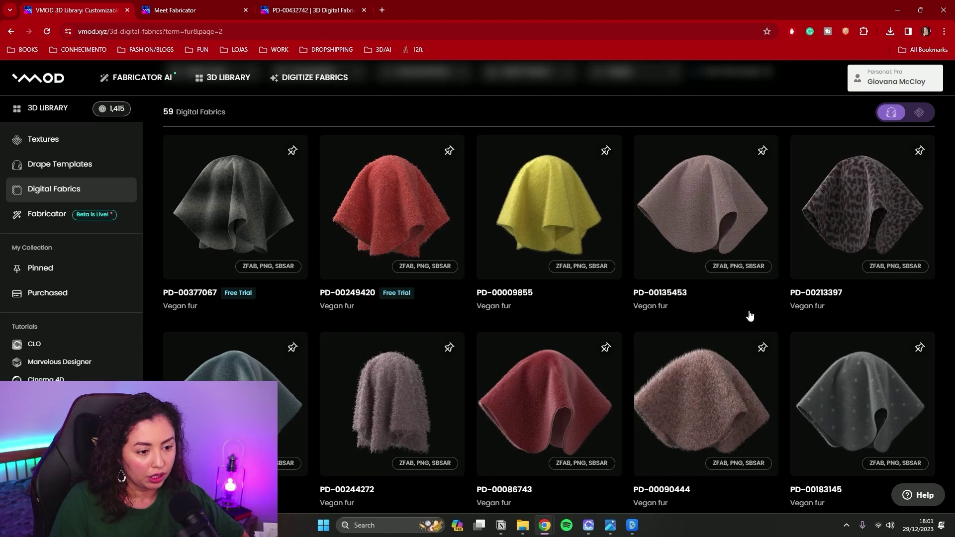
scroll(497, 348, down, 3)
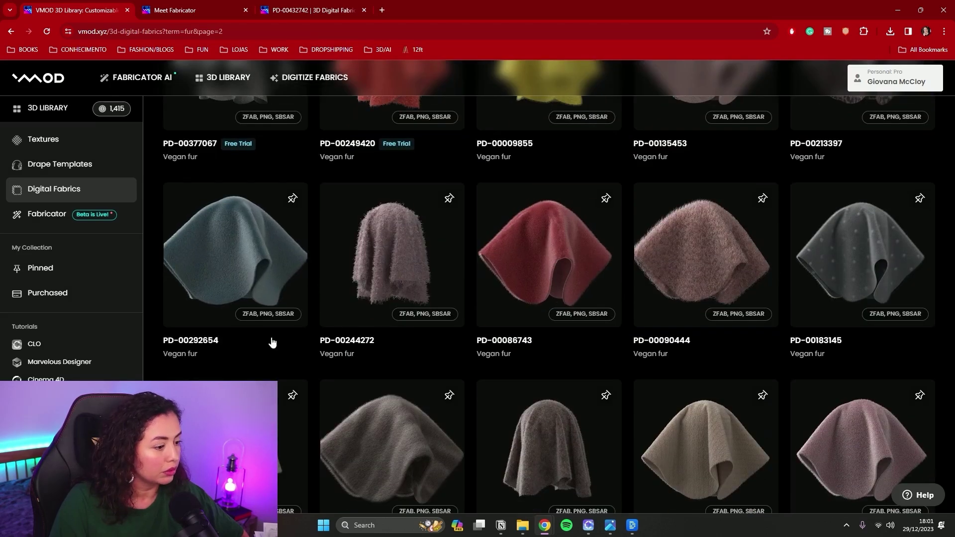
scroll(442, 378, down, 2)
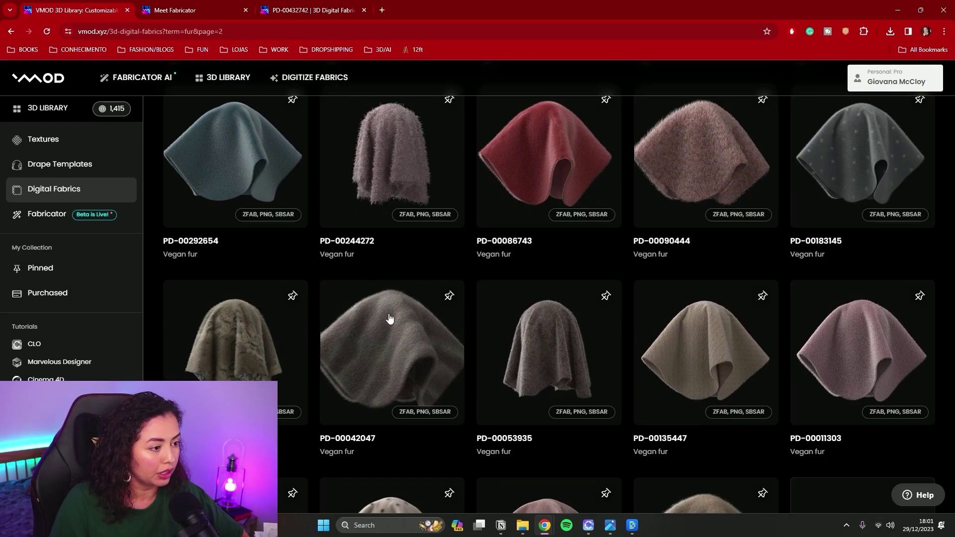
Purchase the brown vegan fur PD-00432742 from its fabric details tab
click(314, 10)
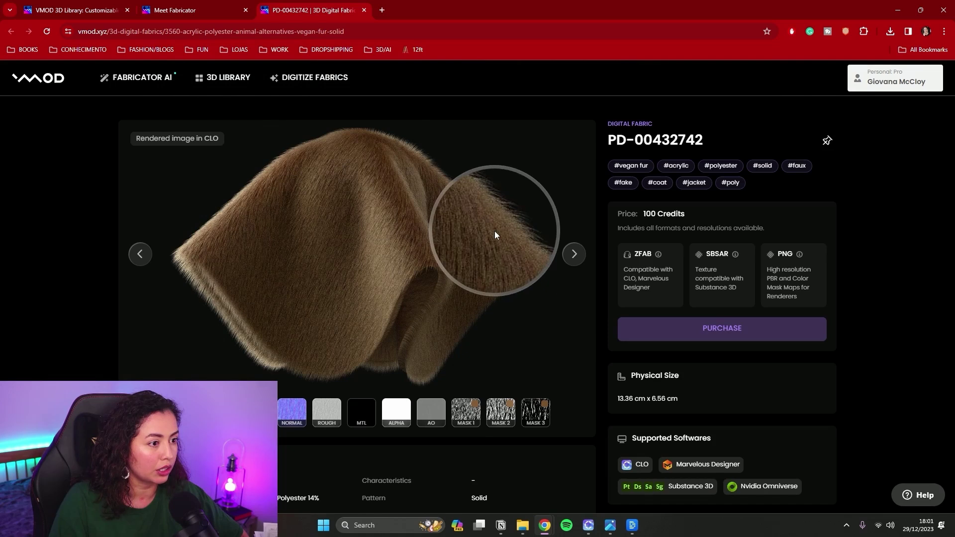
click(200, 9)
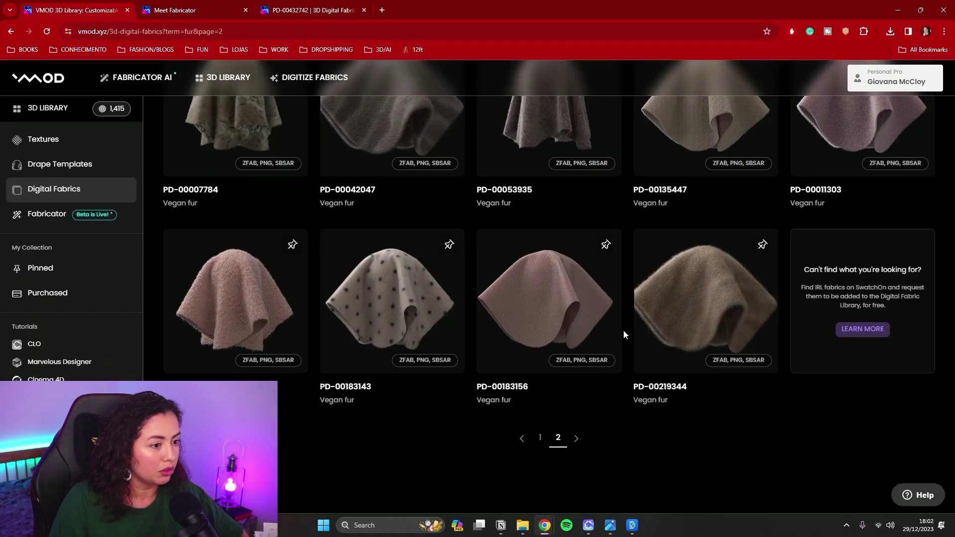
click(321, 6)
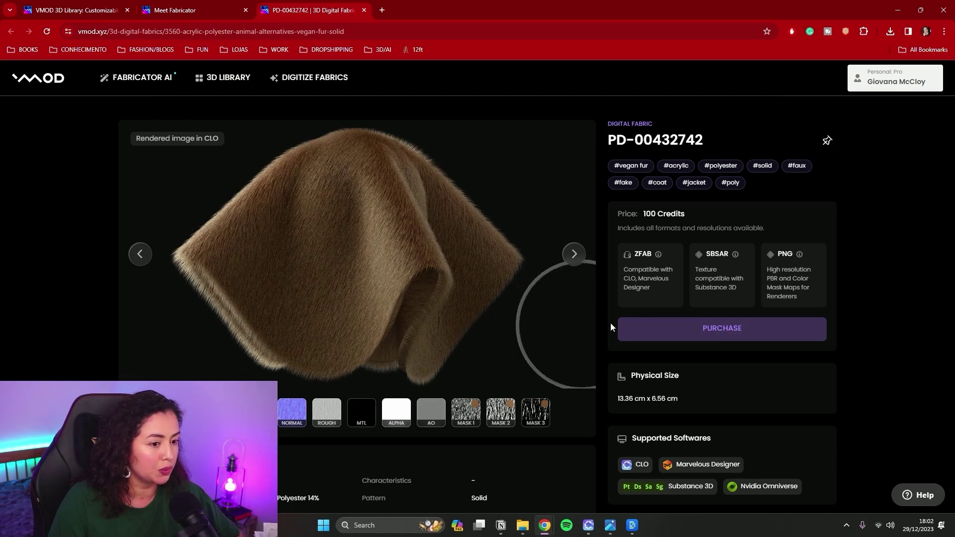
click(712, 330)
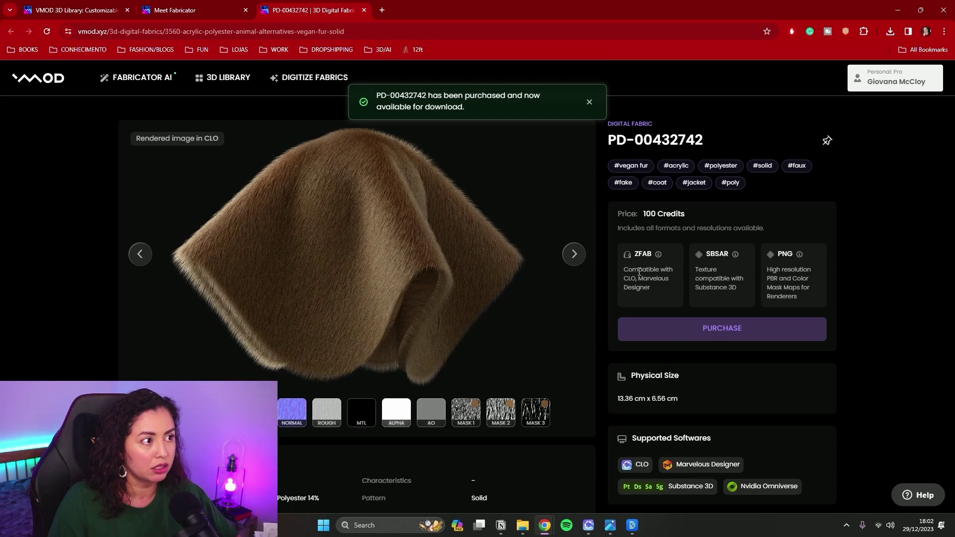
Download the fabric's High-resolution ZFAB file after ticking the acknowledgement checkbox
click(739, 328)
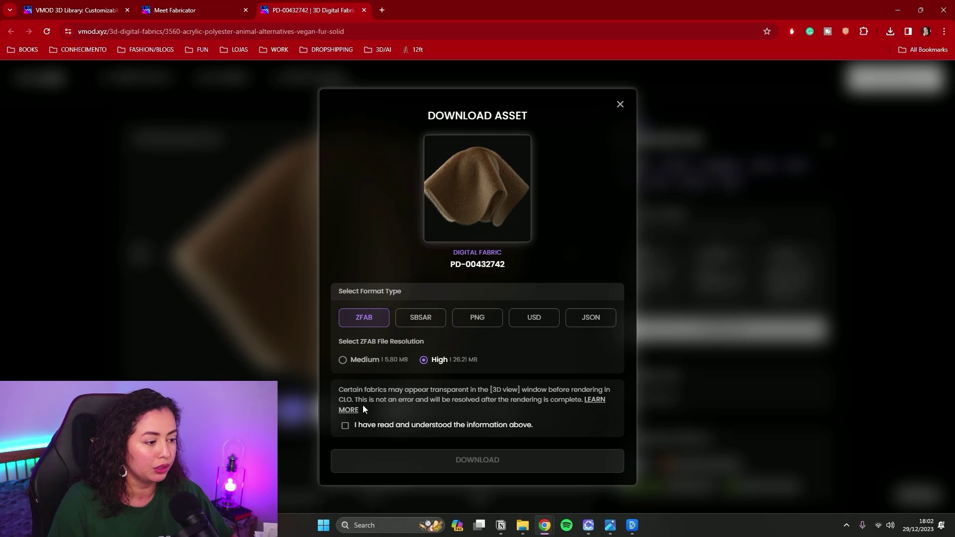
click(346, 428)
click(490, 461)
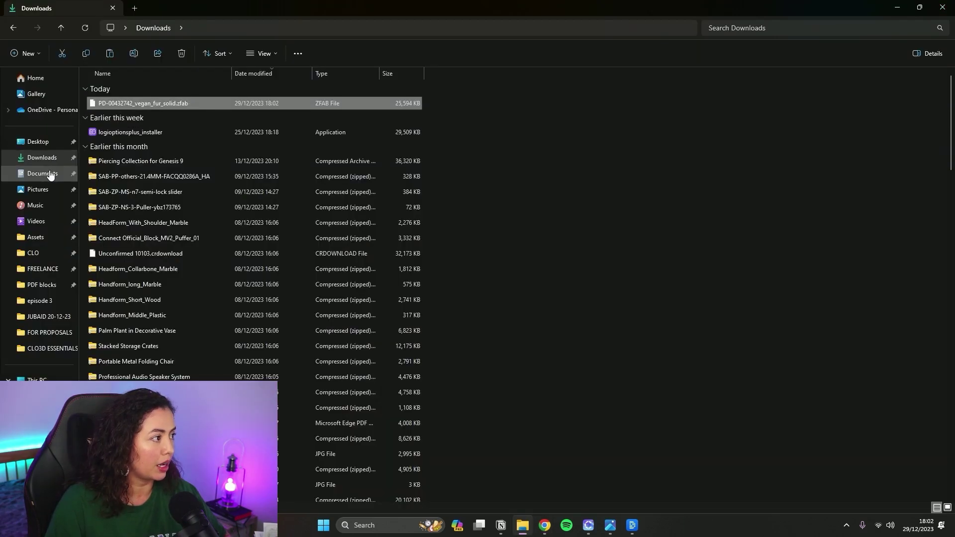
Browse CLO's Assets > Materials > Fabric folder in Explorer, then return to CLO 3D
click(35, 237)
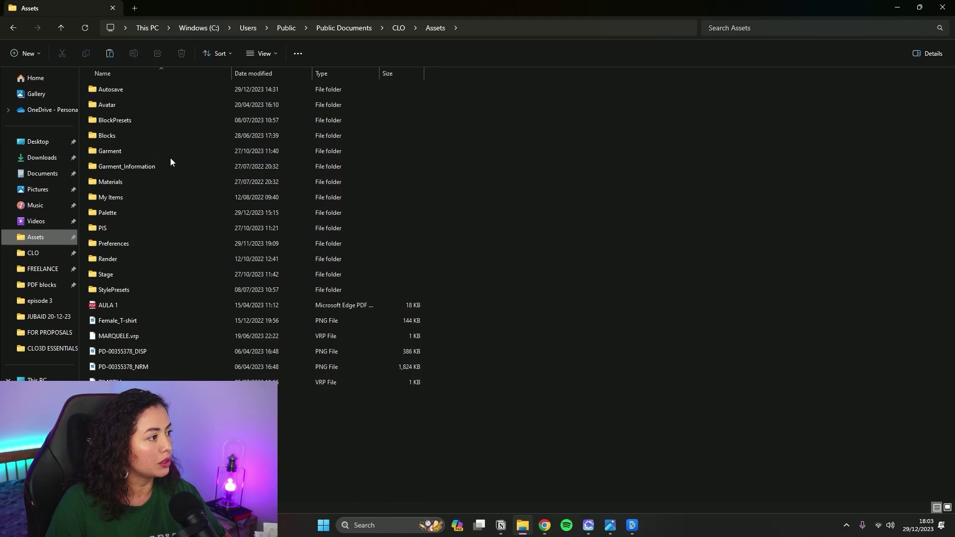
click(164, 179)
double_click(163, 176)
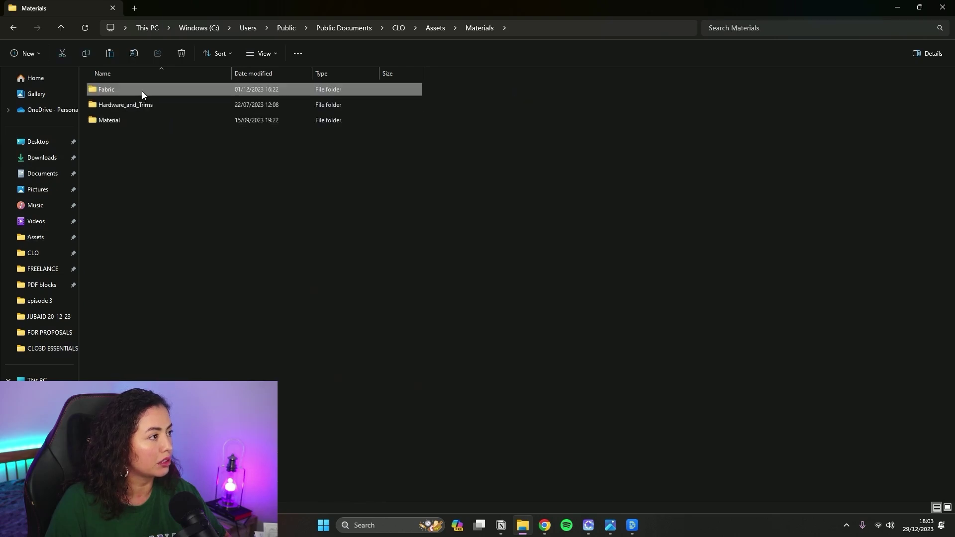
double_click(142, 90)
scroll(540, 321, down, 5)
key(alt+Tab)
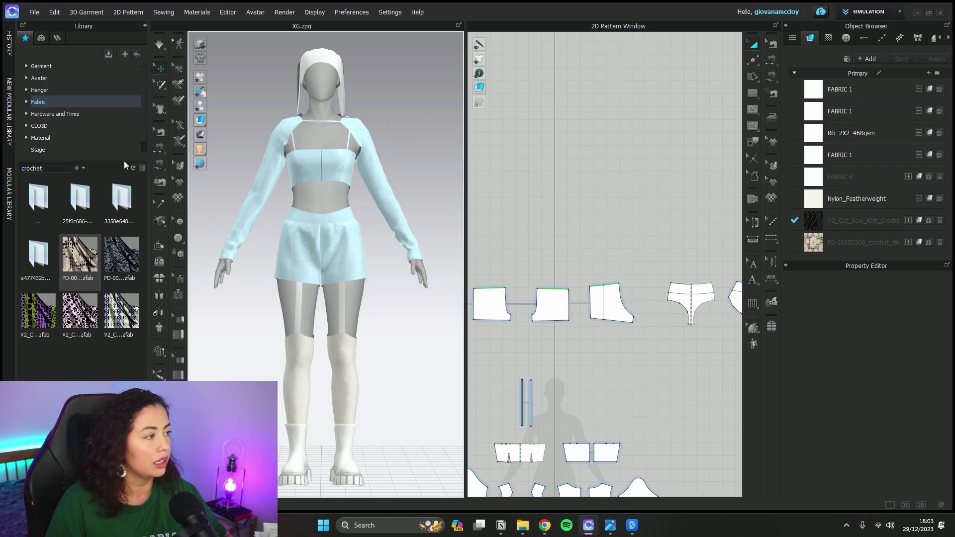
Search the CLO Library for 'vegan_fur' and add the ZFAB to the project's fabrics
click(62, 101)
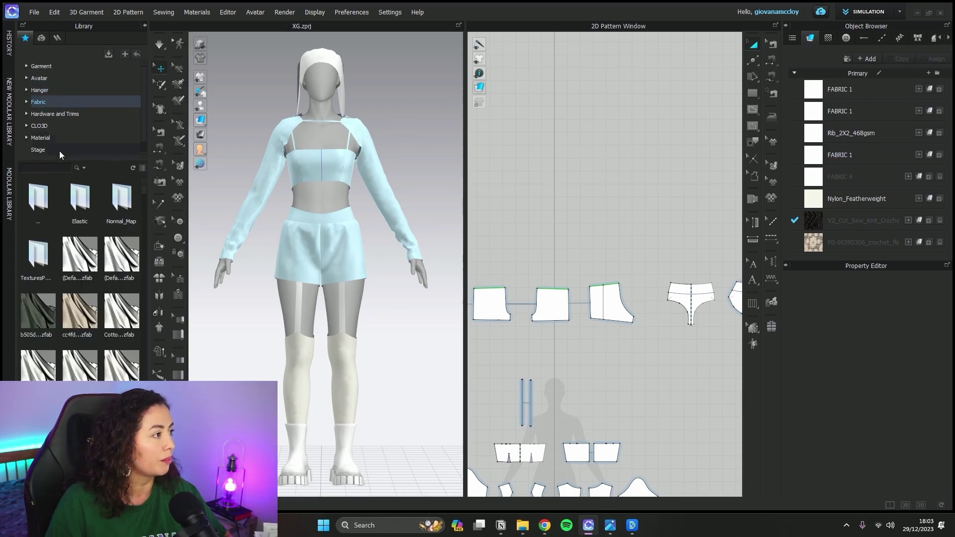
click(49, 168)
text(vegan)
key(Return)
text(_fur)
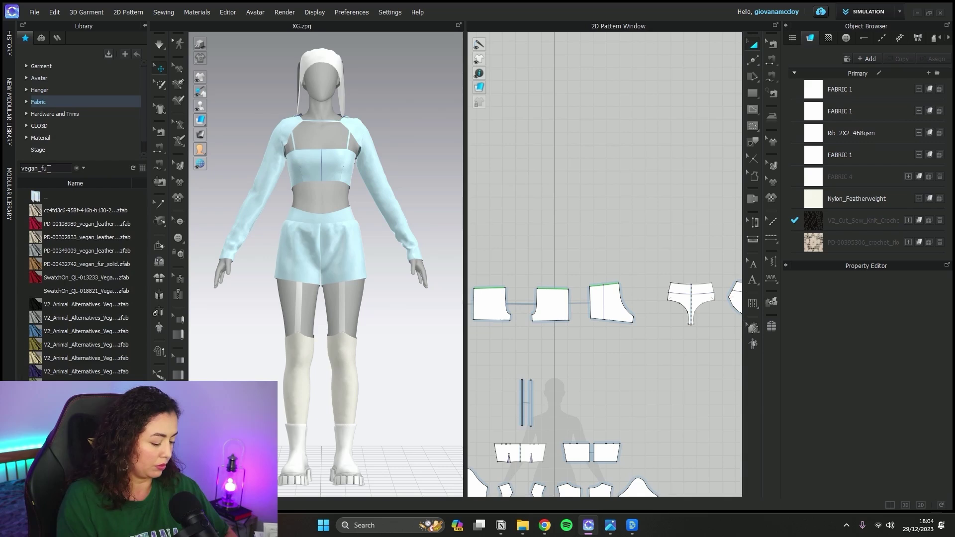
key(Return)
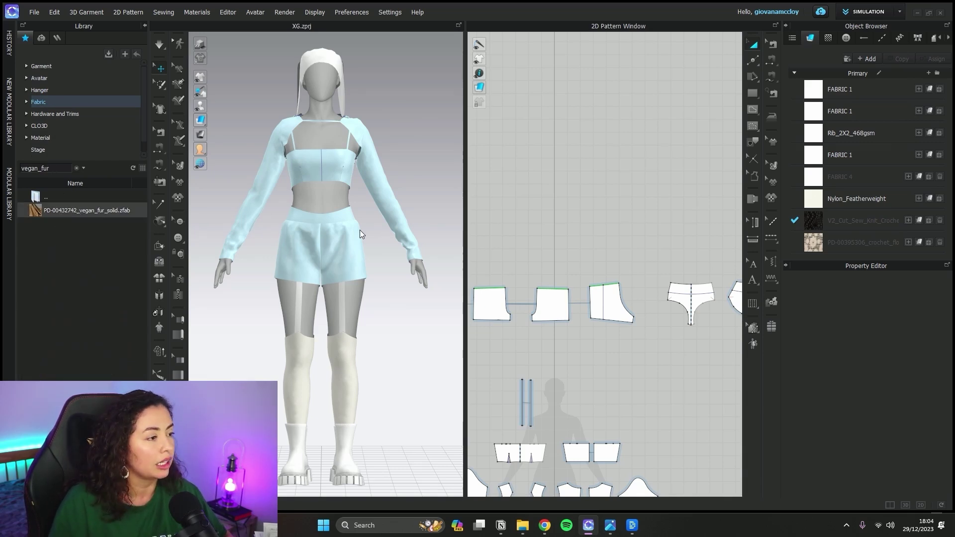
drag(362, 234, 361, 234)
click(478, 293)
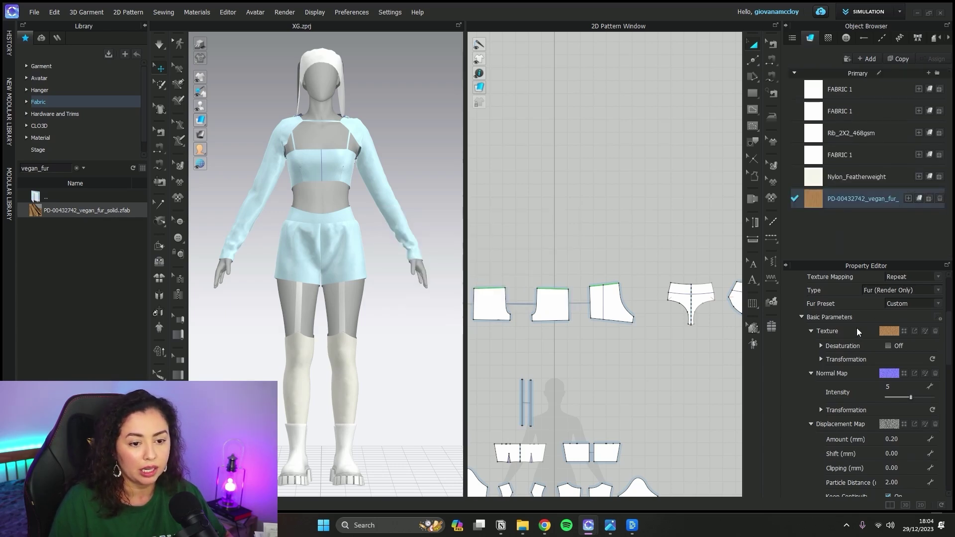
Enable Texture Desaturation on the fur fabric and check its colour
click(889, 346)
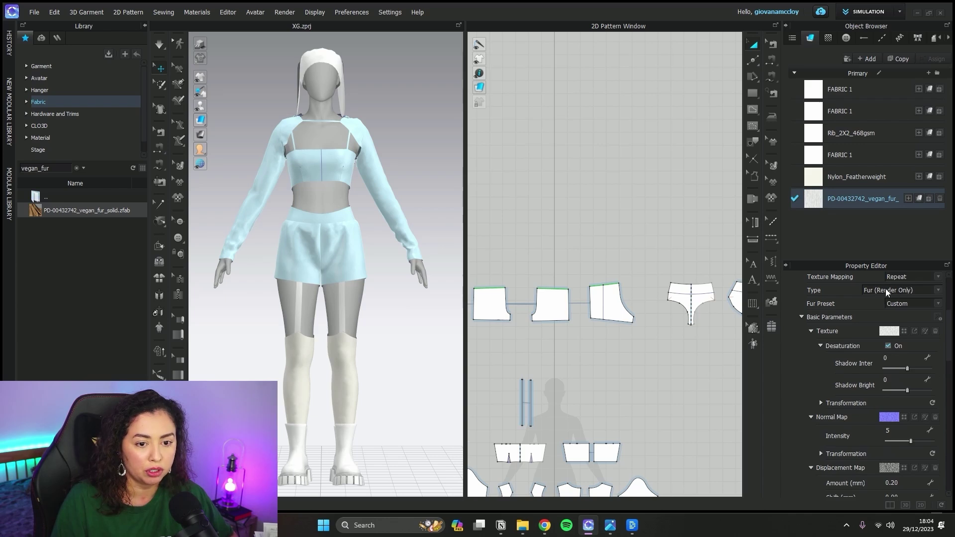
scroll(872, 336, down, 2)
scroll(875, 348, down, 1)
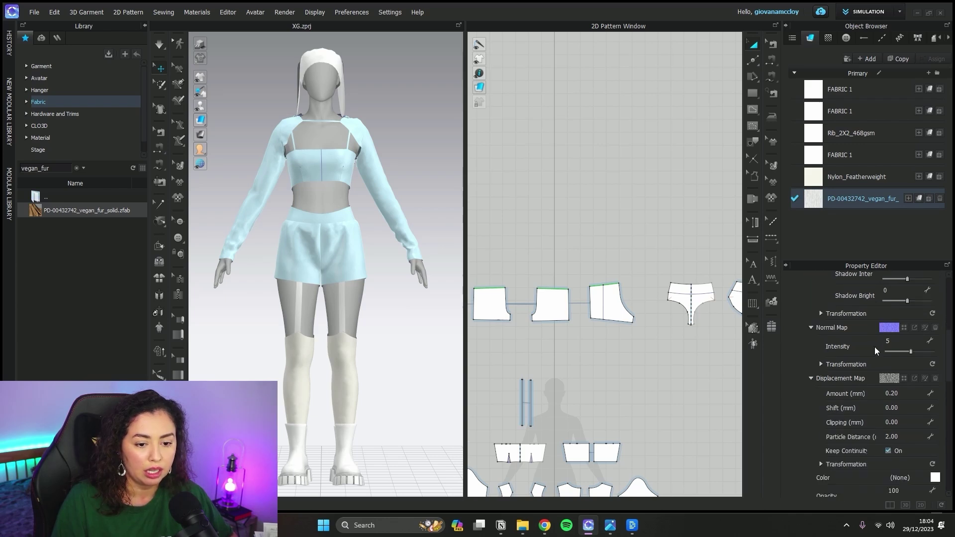
click(935, 478)
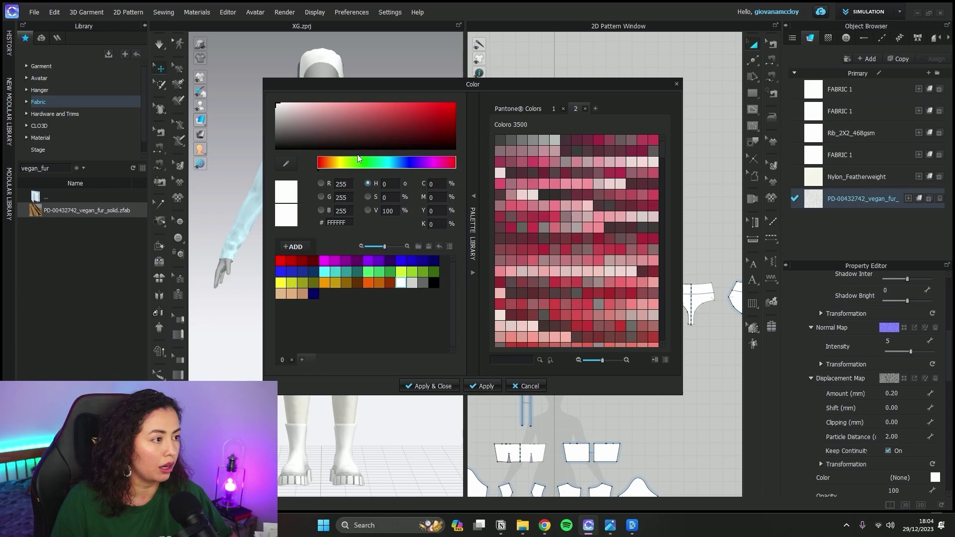
click(423, 158)
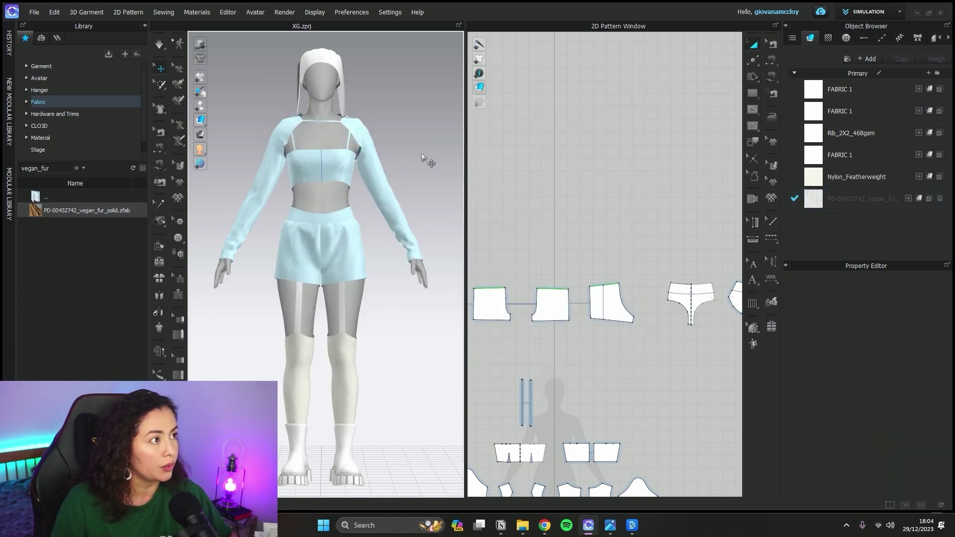
Move the hat pattern pieces lower, apart from the others, and assign the vegan fur
scroll(427, 186, down, 2)
scroll(650, 294, down, 5)
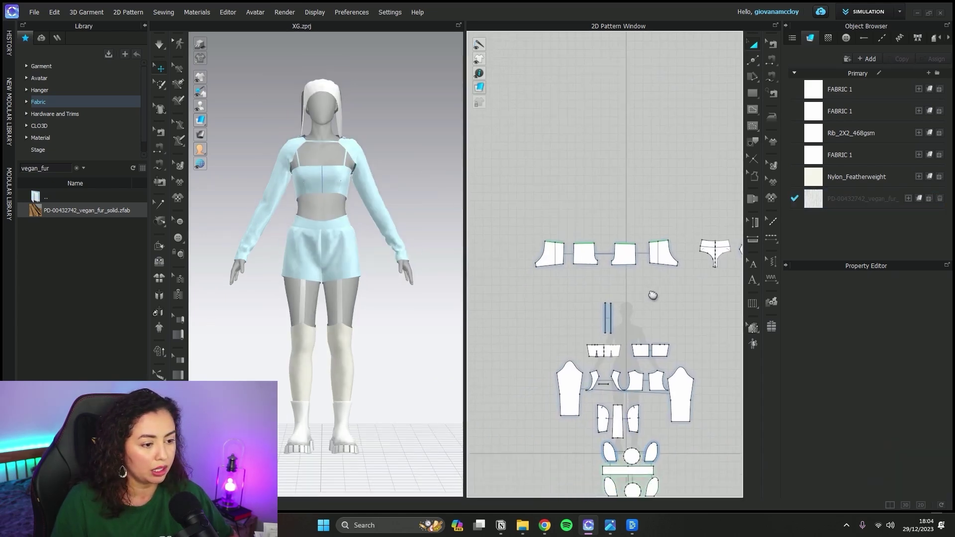
scroll(668, 361, up, 3)
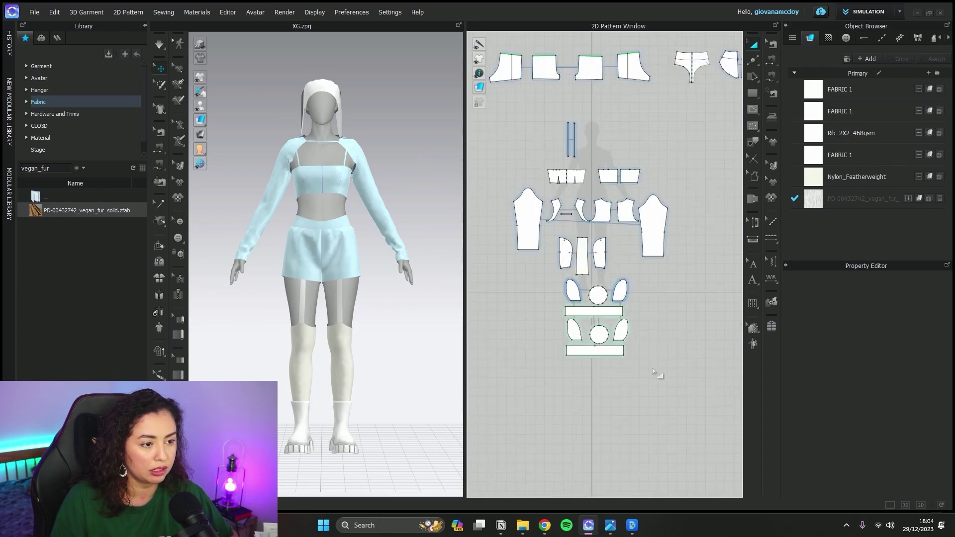
drag(654, 372, 552, 276)
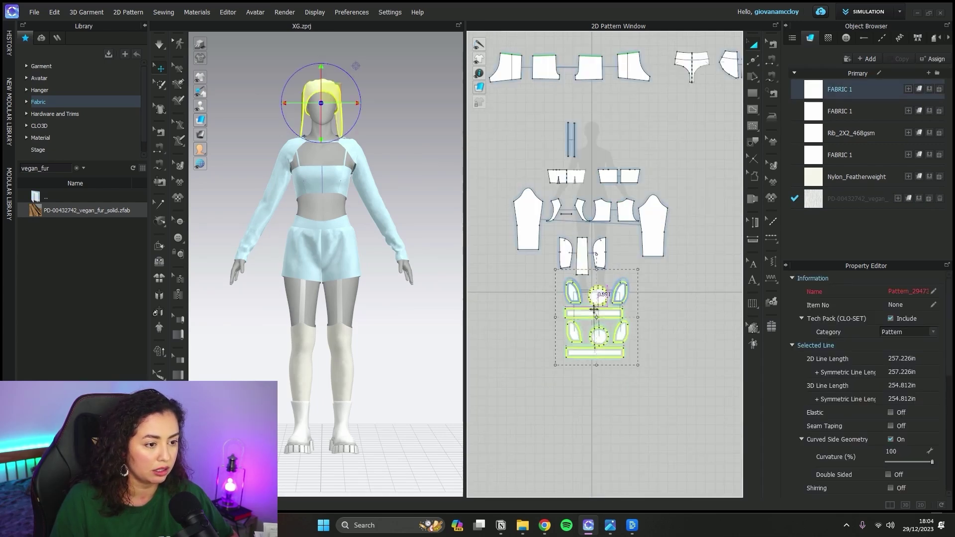
drag(594, 310, 602, 345)
click(919, 199)
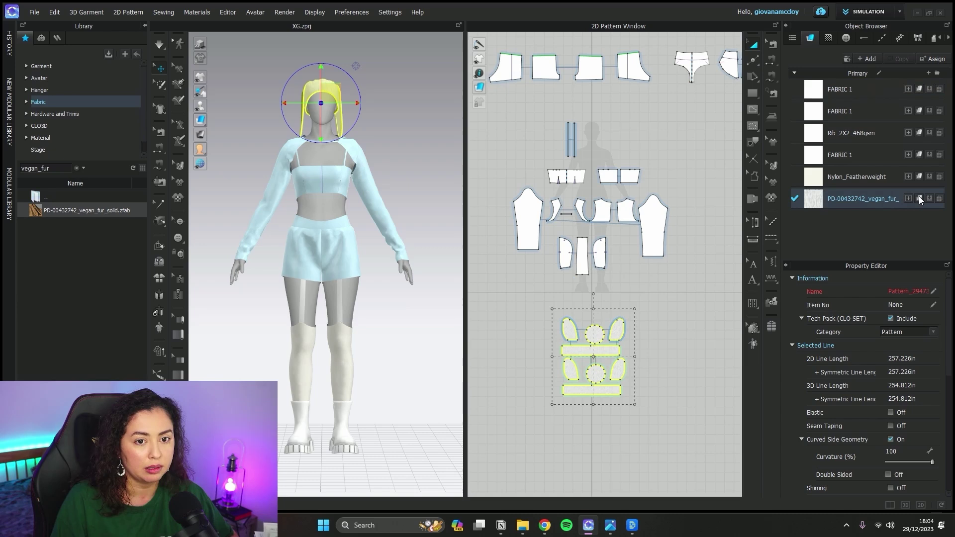
click(679, 324)
Deselect the pieces and orbit the 3D view to see the fur cap from the front
scroll(647, 325, up, 8)
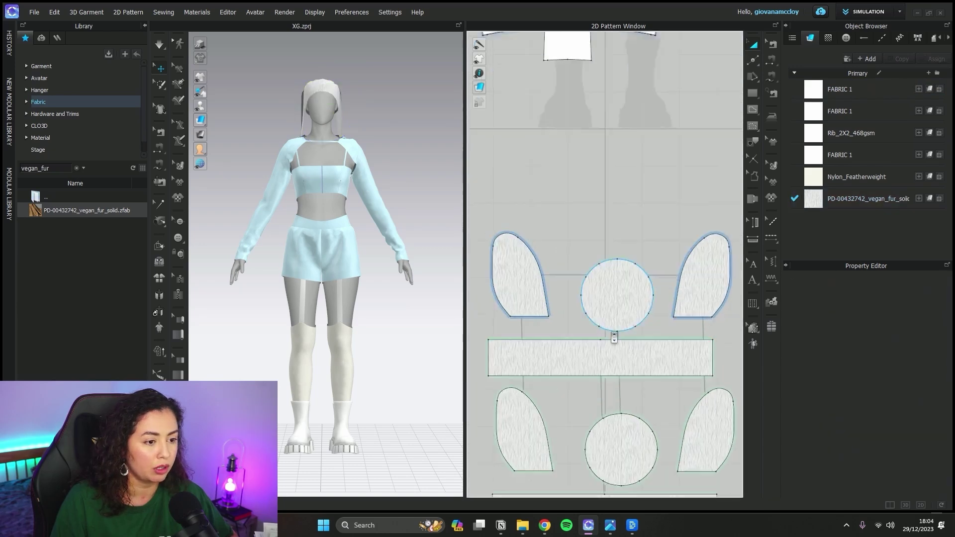
click(381, 79)
scroll(380, 224, up, 10)
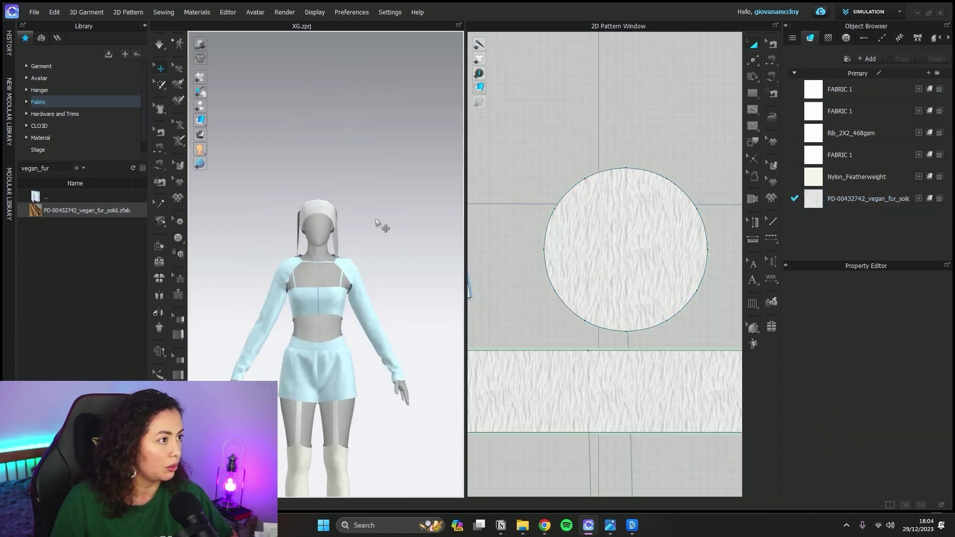
scroll(343, 279, down, 10)
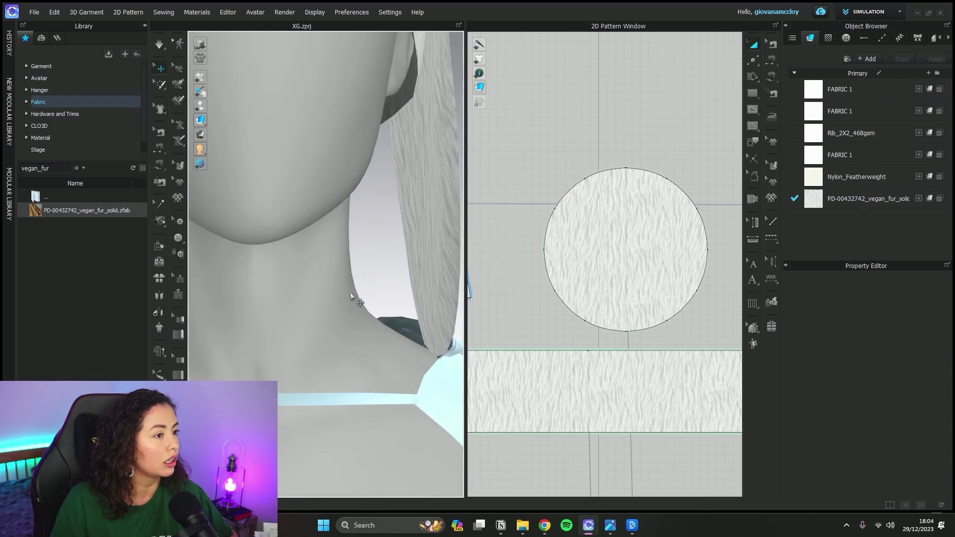
right_drag(425, 223, 222, 80)
scroll(222, 79, down, 5)
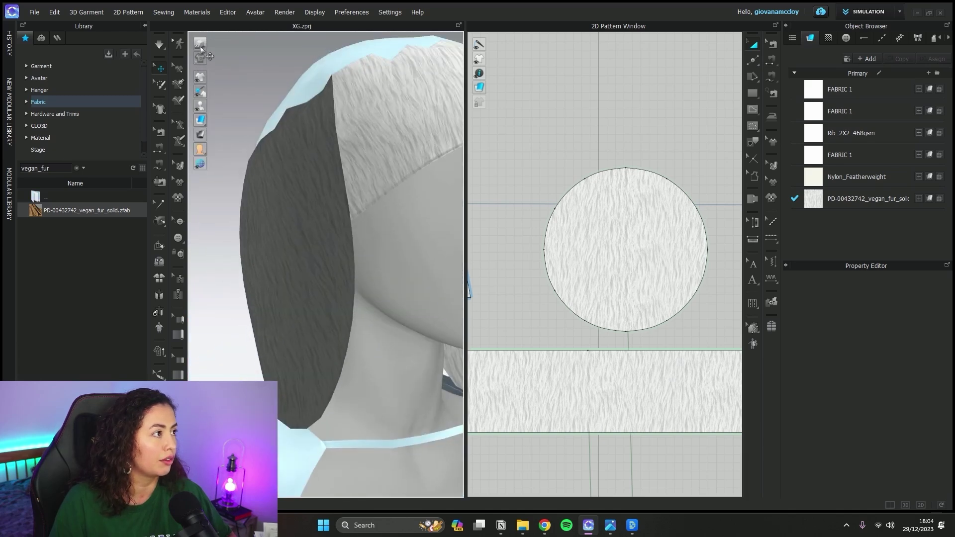
scroll(350, 230, up, 3)
click(284, 12)
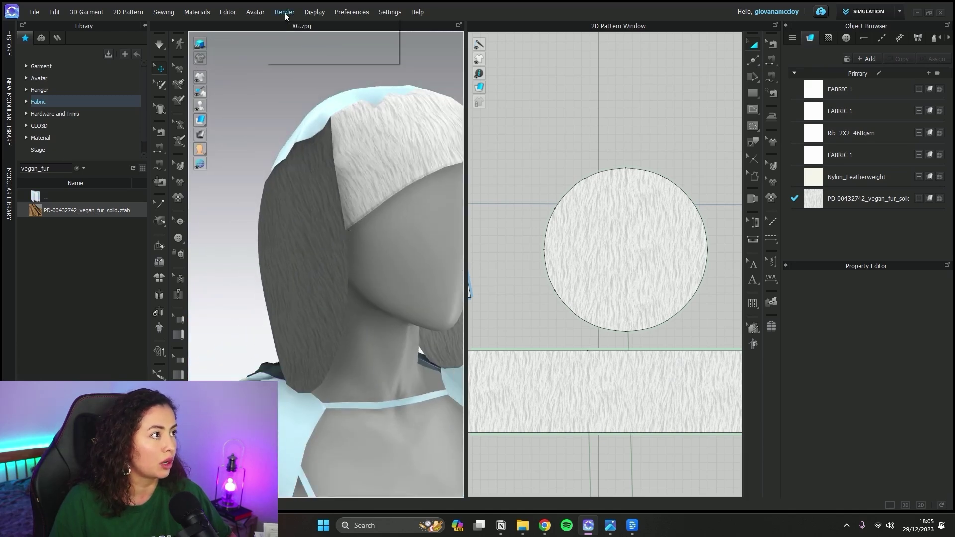
Render a preview image of the furry hat
click(301, 35)
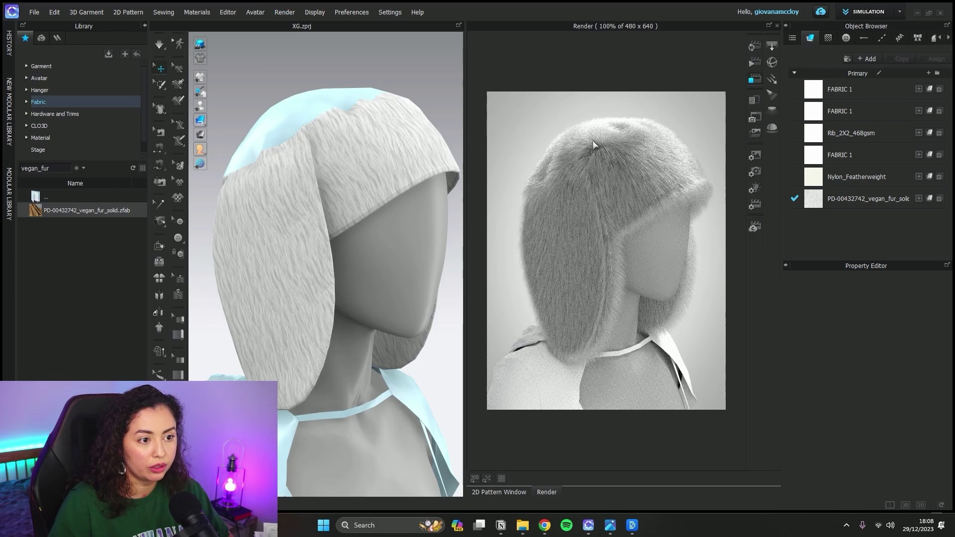
mouse_move(201, 120)
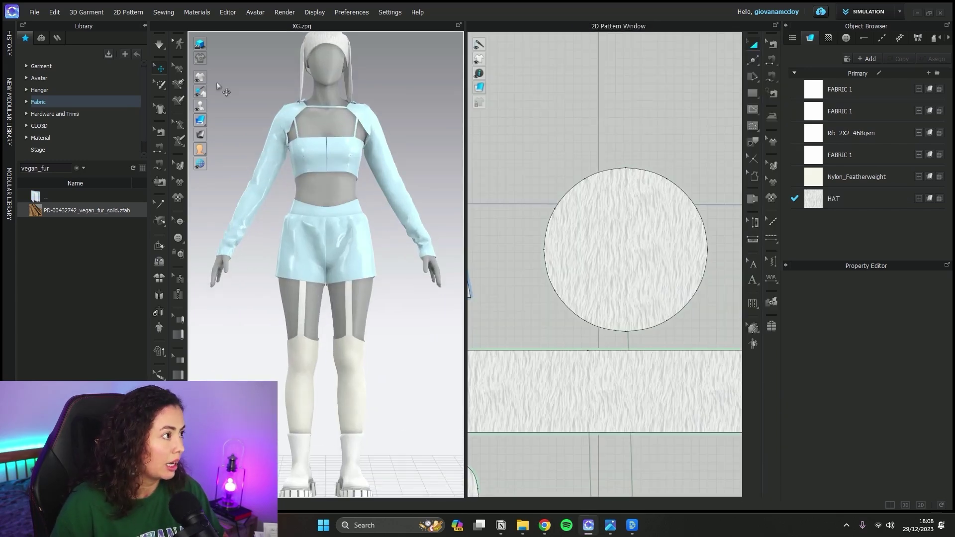
Set the garment to a matte look, then return to Chrome's VMOD 3D Library tab
click(200, 44)
scroll(420, 144, down, 2)
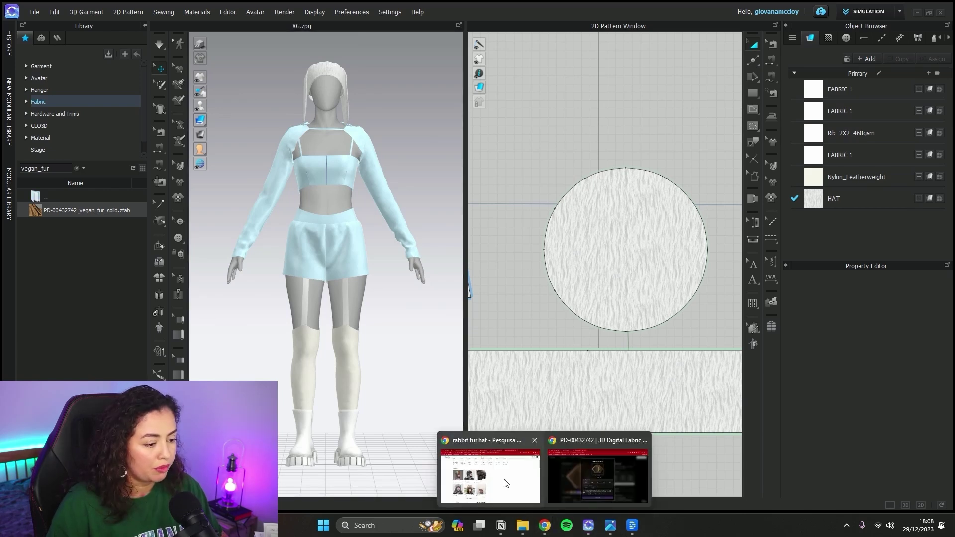
click(545, 526)
click(579, 482)
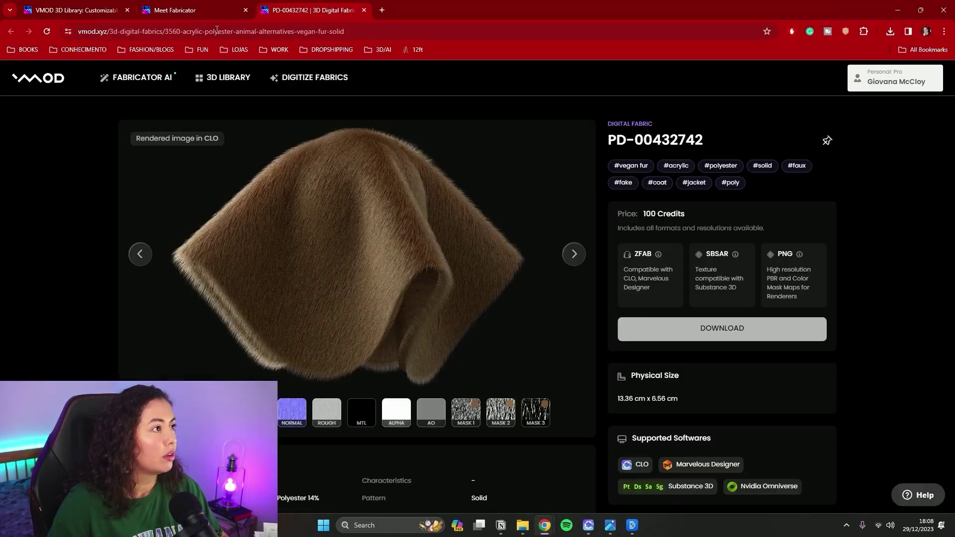
click(199, 15)
key(ctrl+1)
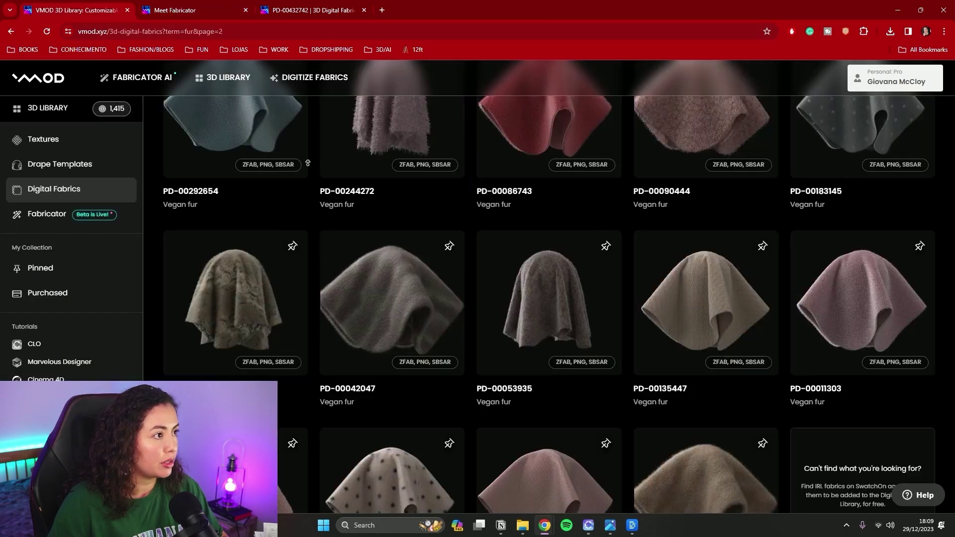
Search Digital Fabrics for 'CROCHET' and compare the results with the reference outfit photo
scroll(308, 164, up, 10)
double_click(223, 186)
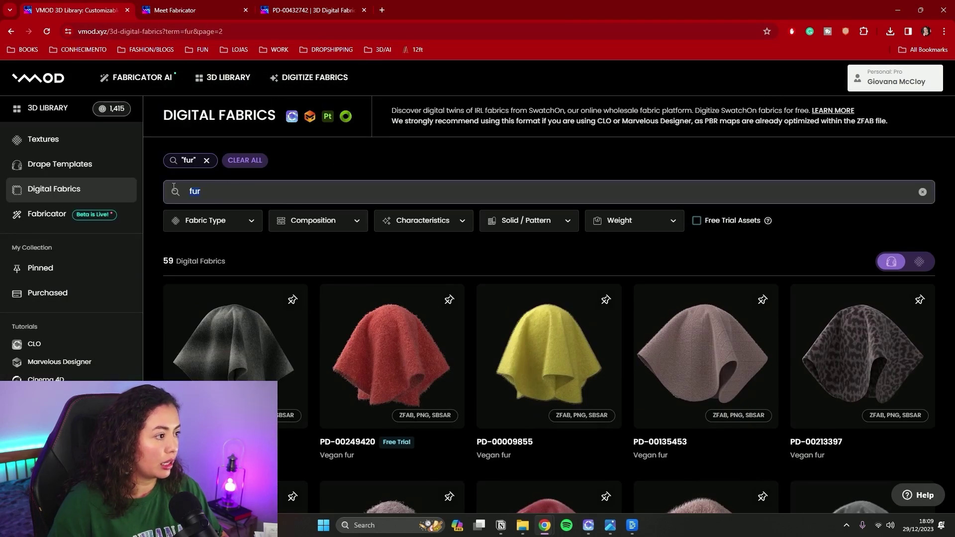
click(206, 160)
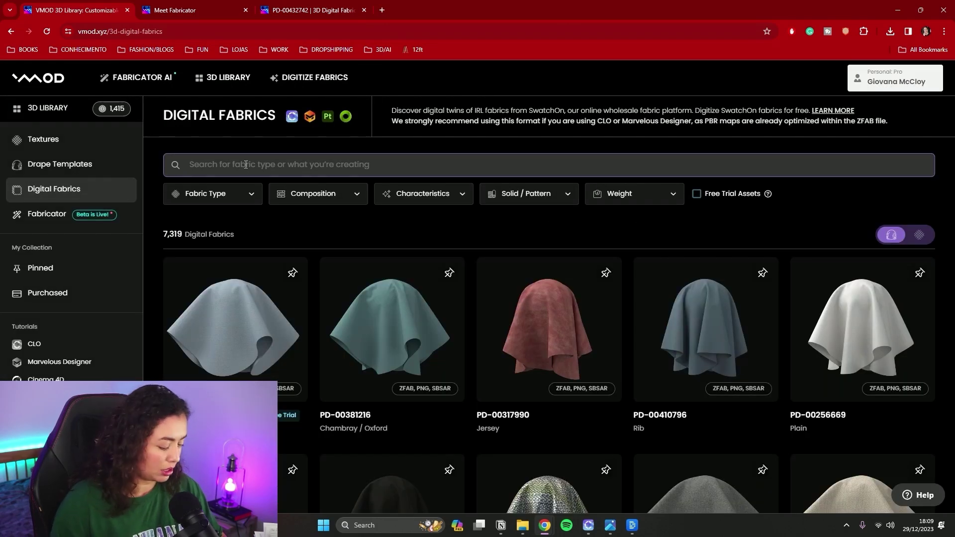
text(CROCH)
text(ETE)
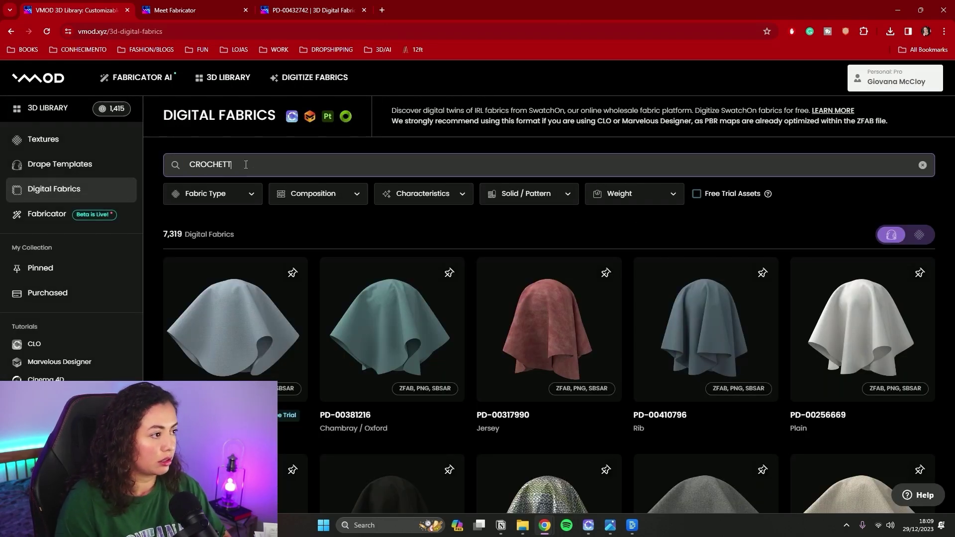
key(BackSpace)
key(Return)
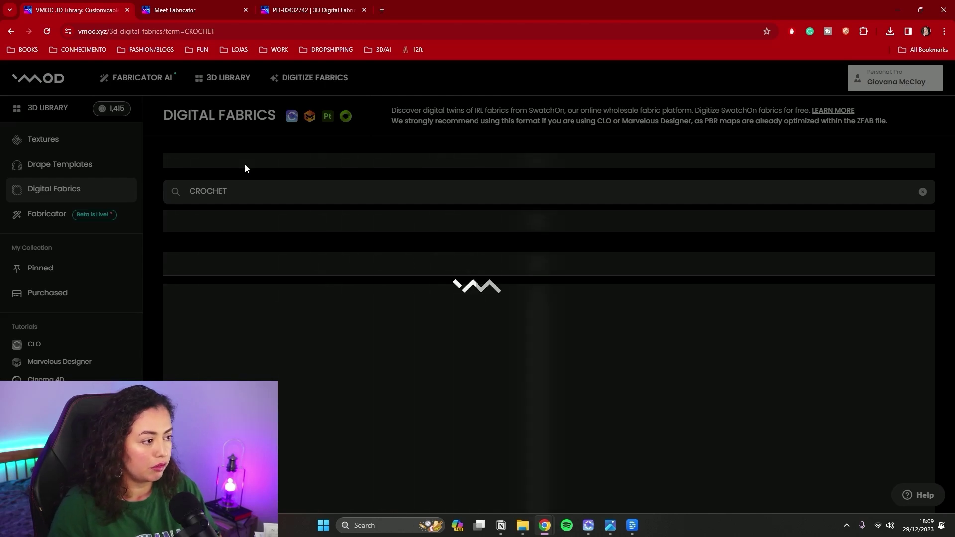
scroll(244, 165, down, 3)
key(alt+Tab)
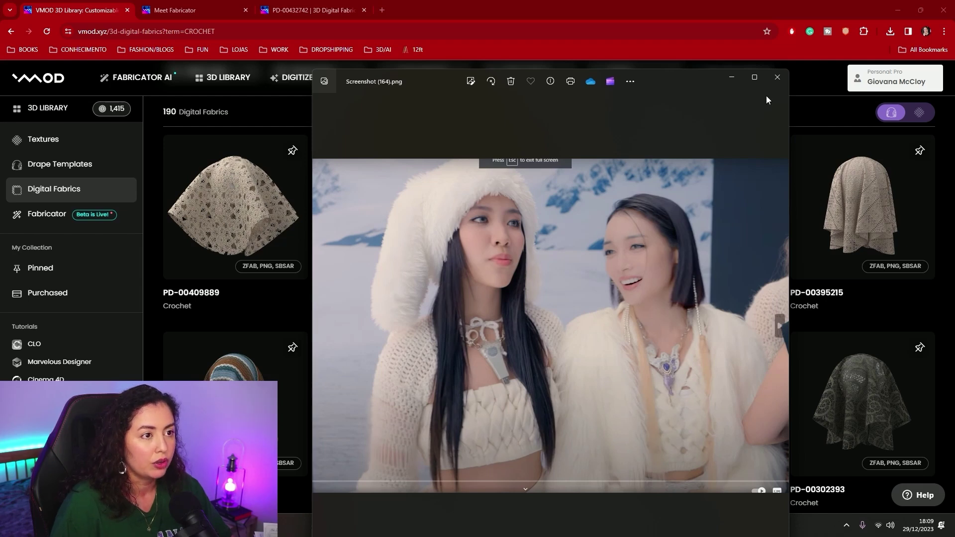
key(alt+Tab)
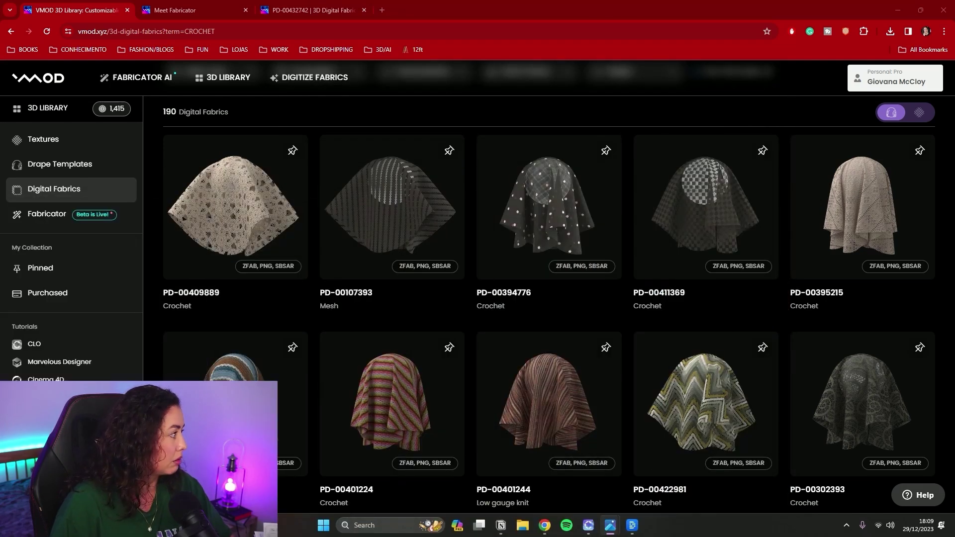
scroll(796, 281, down, 4)
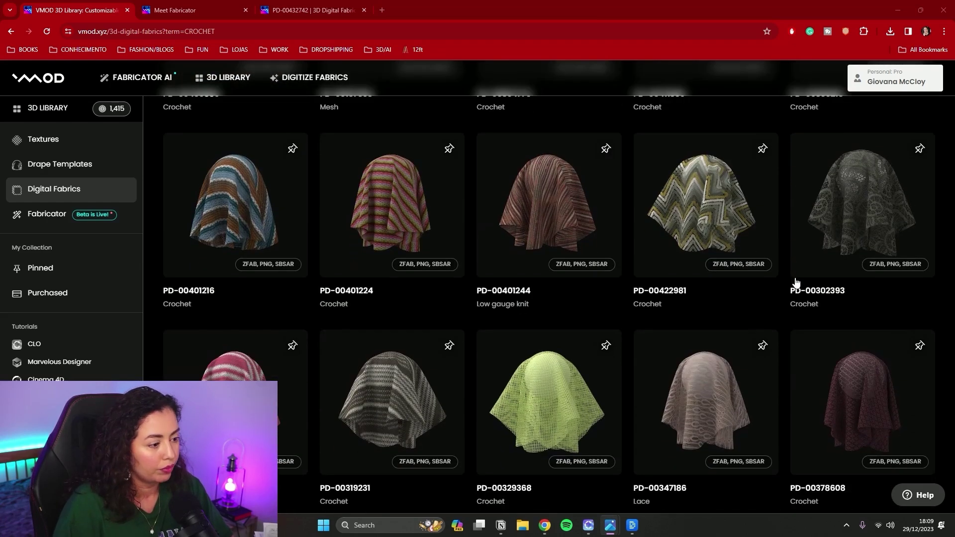
Open crochet fabrics PD-00205706 and PD-00285363 in new tabs, closing the PD-00378696 tab
click(706, 209)
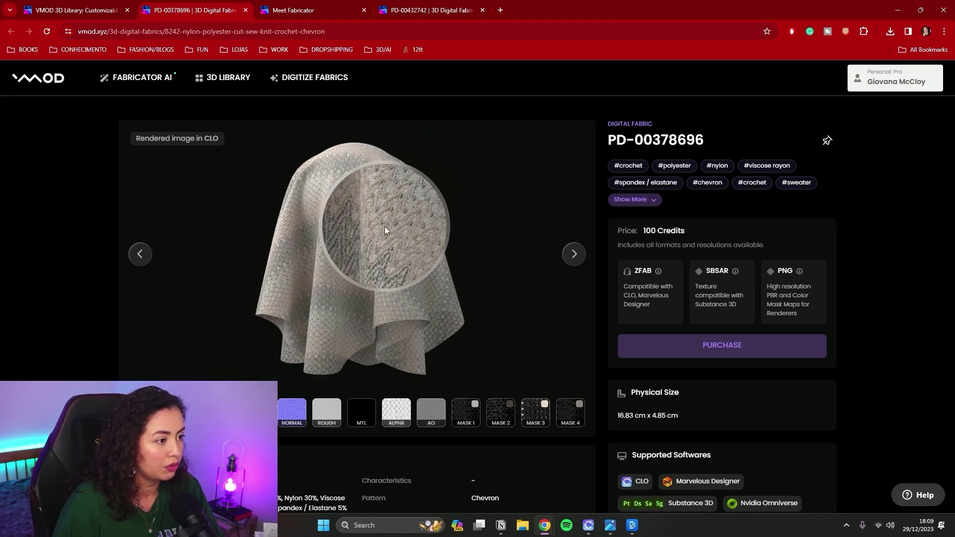
key(ctrl+shift+Tab)
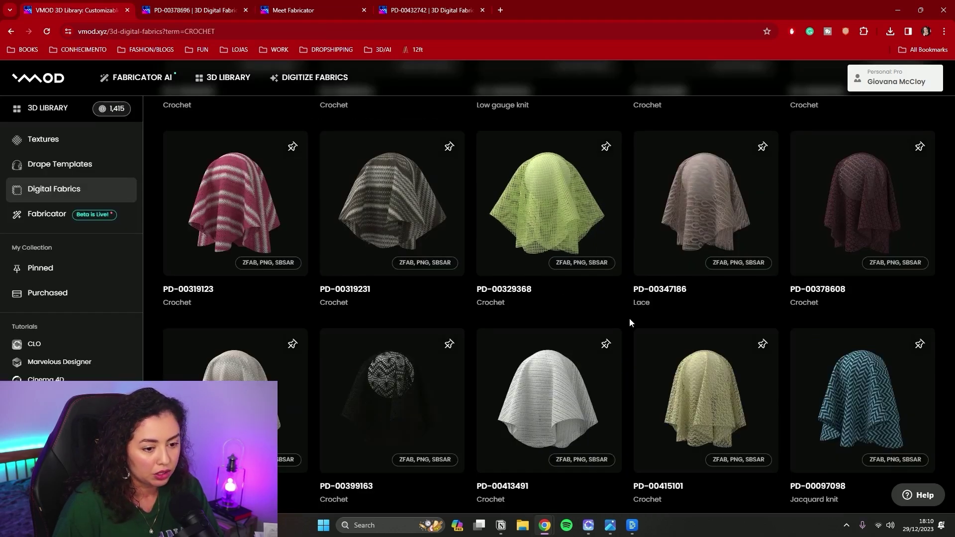
scroll(630, 323, down, 6)
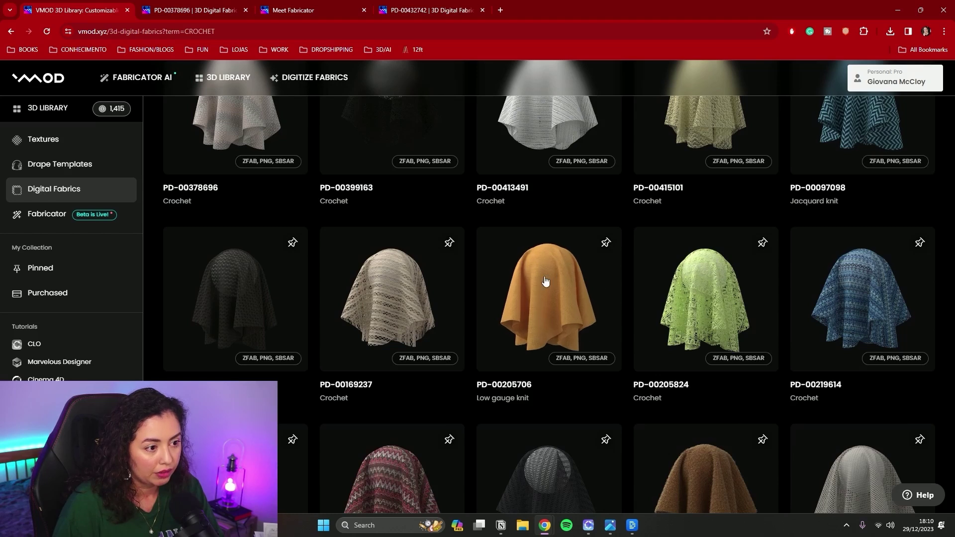
right_click(521, 297)
click(561, 42)
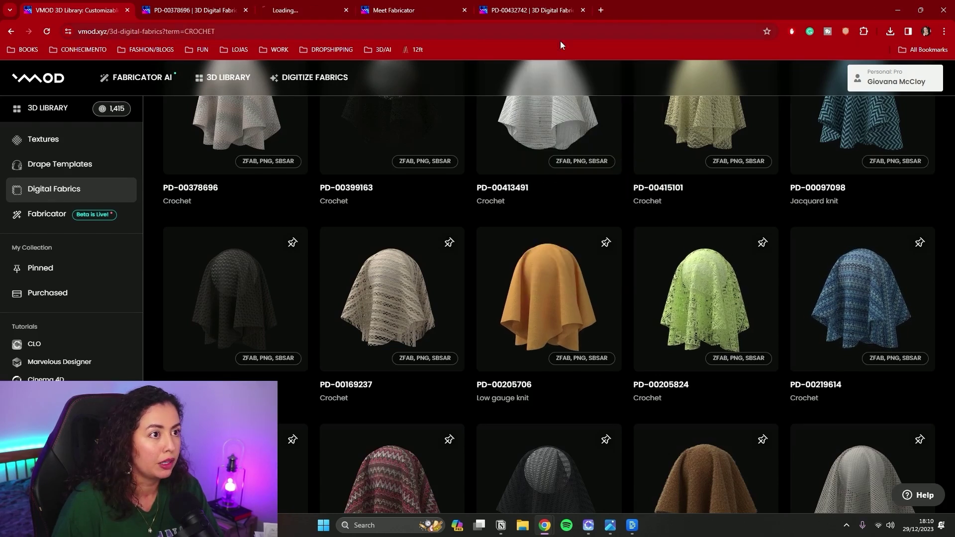
click(247, 10)
click(157, 9)
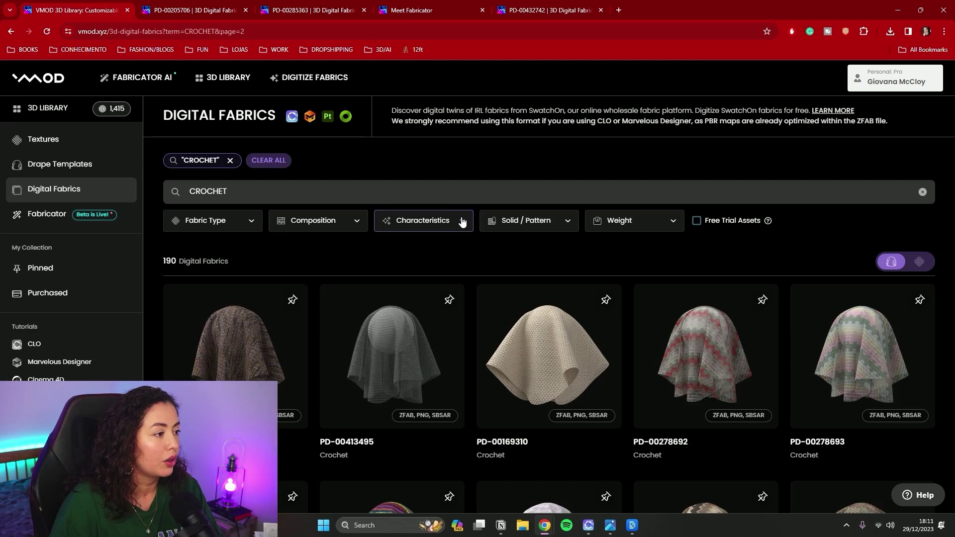
Show and scroll the Characteristics filter options on the crochet results
click(461, 222)
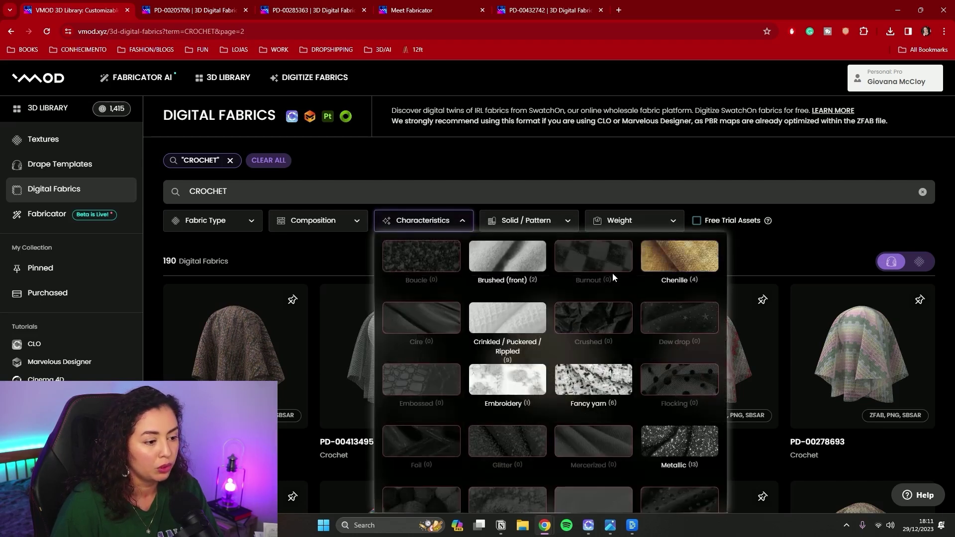
scroll(561, 359, down, 2)
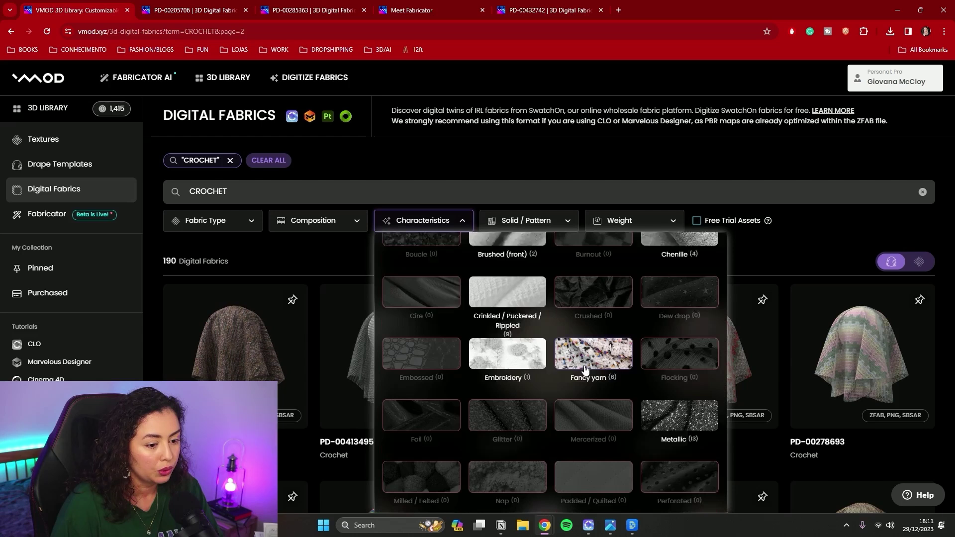
scroll(622, 364, down, 1)
scroll(622, 368, down, 2)
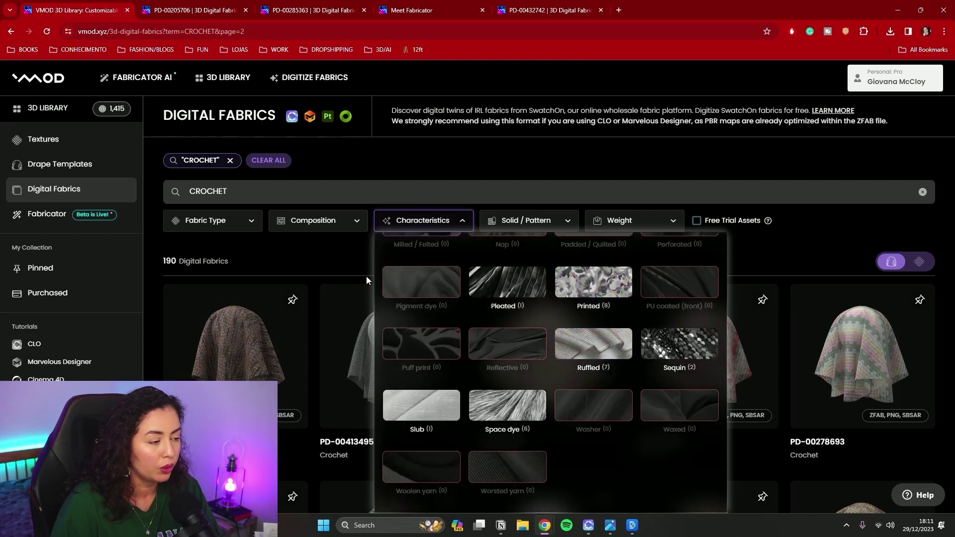
Filter the crochet results to Fabric Type 'Low gauge knit'
click(347, 242)
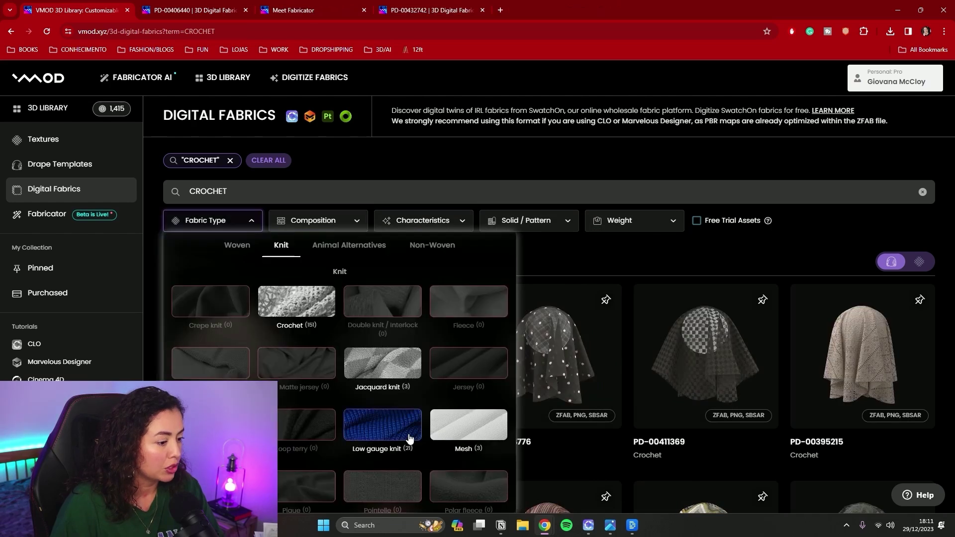
click(409, 436)
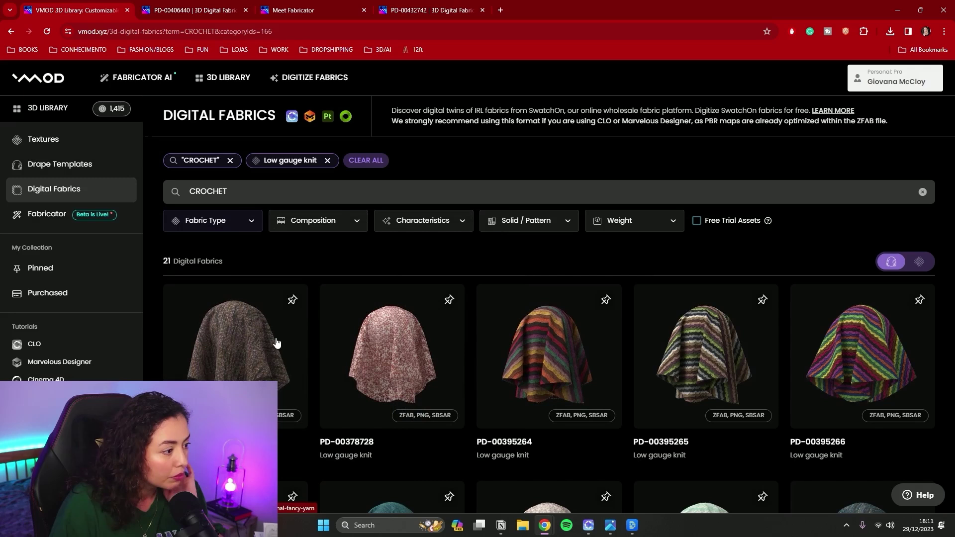
scroll(599, 371, down, 1)
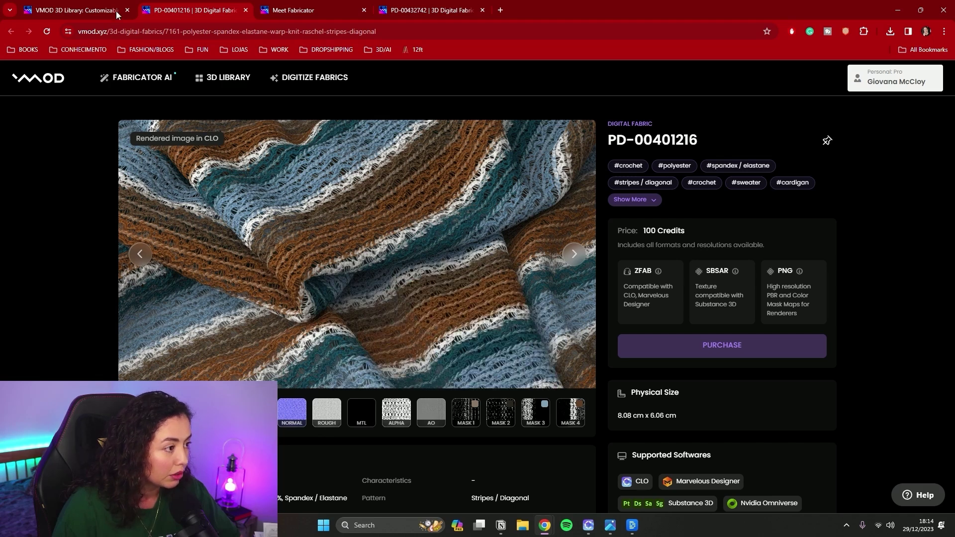
Open striped crochet fabric PD-00319231 in a new tab and purchase it
click(78, 10)
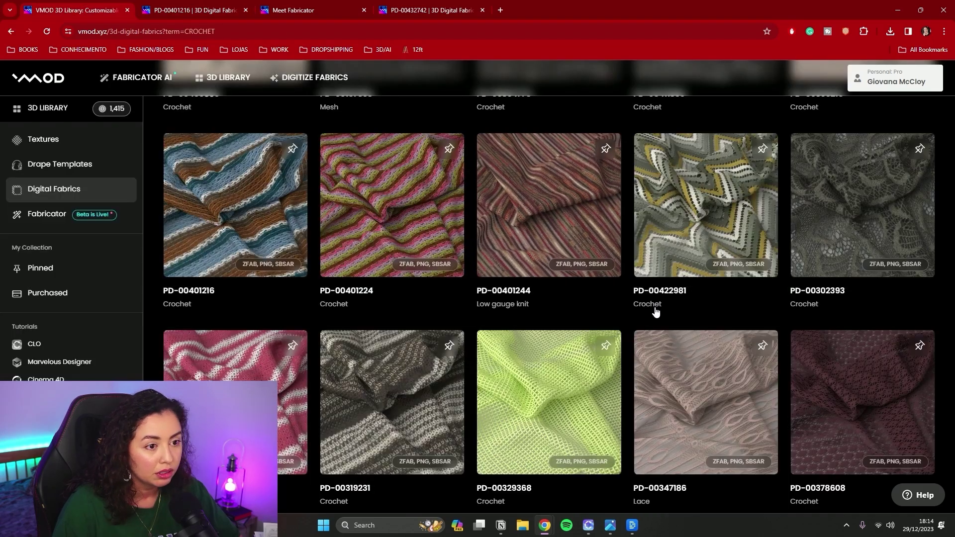
scroll(626, 321, down, 1)
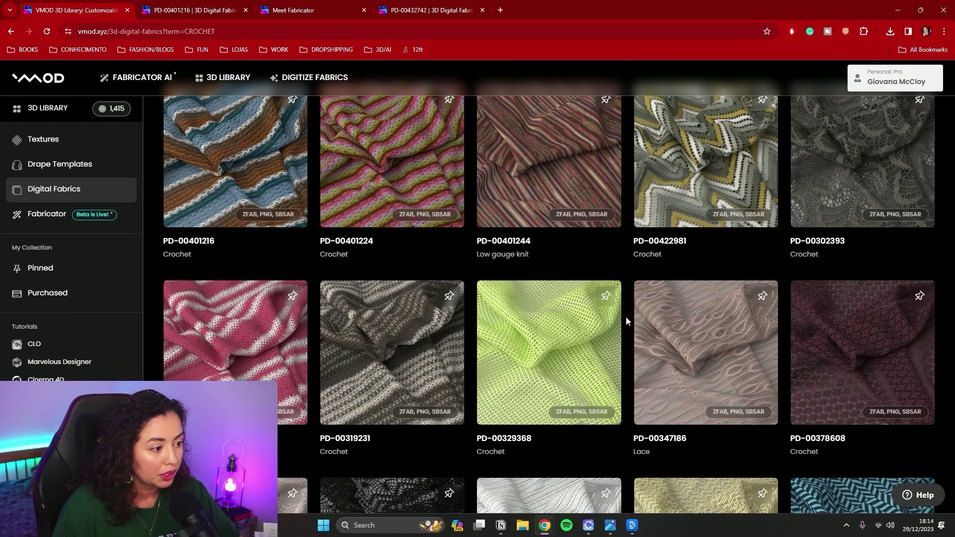
right_click(387, 380)
click(467, 104)
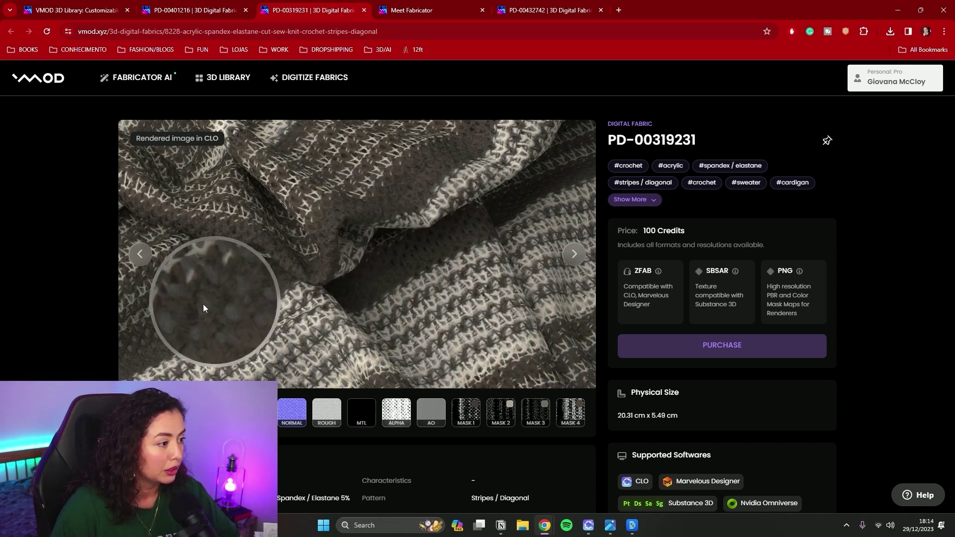
click(718, 347)
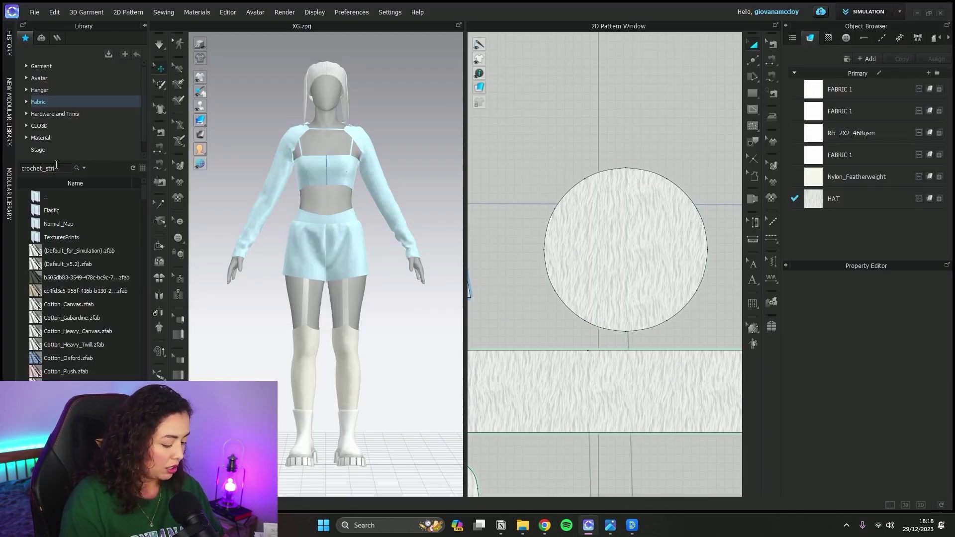
Add the PD-00319231 crochet_stripes fabric from the Library to the Object Browser
text(s)
key(Return)
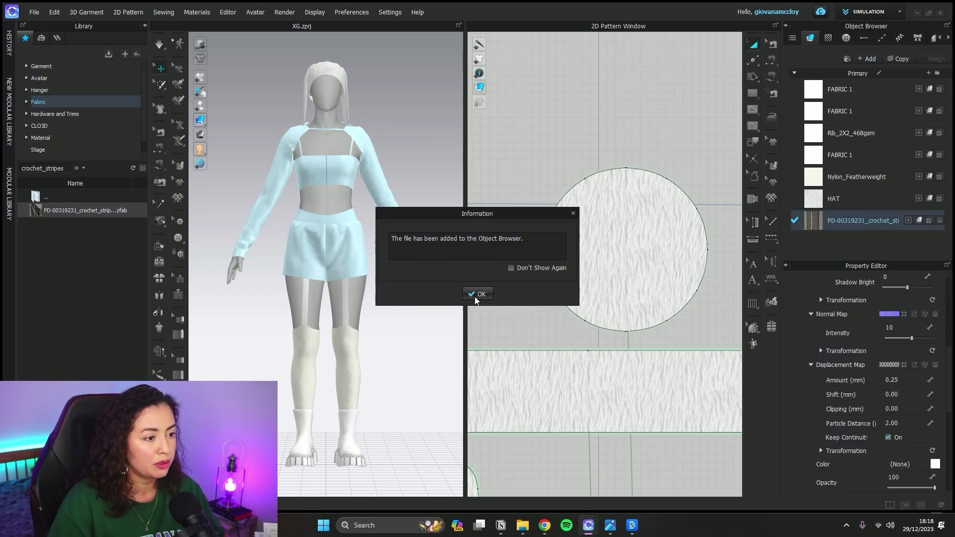
click(477, 295)
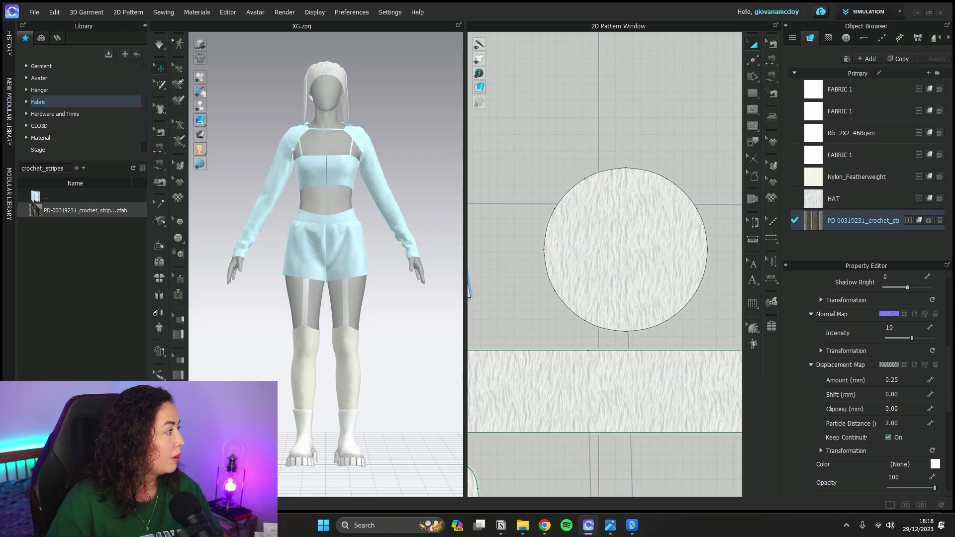
click(610, 525)
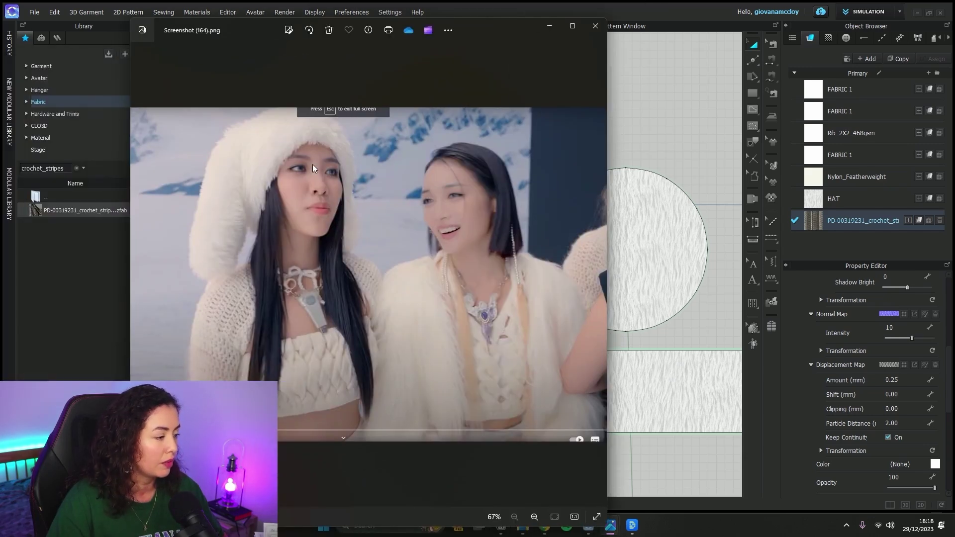
click(549, 25)
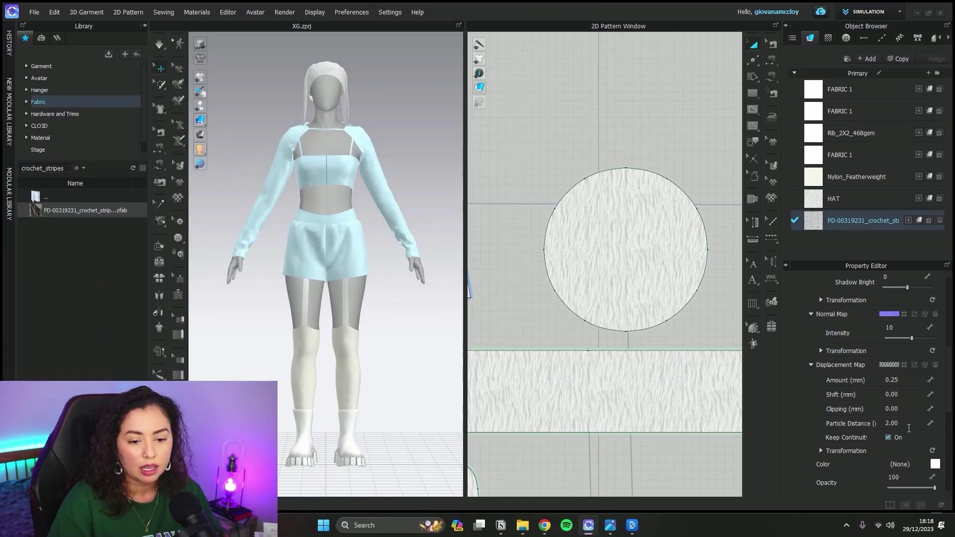
Adjust the crochet stripes fabric colour and assign it to all selected pattern pieces
click(935, 464)
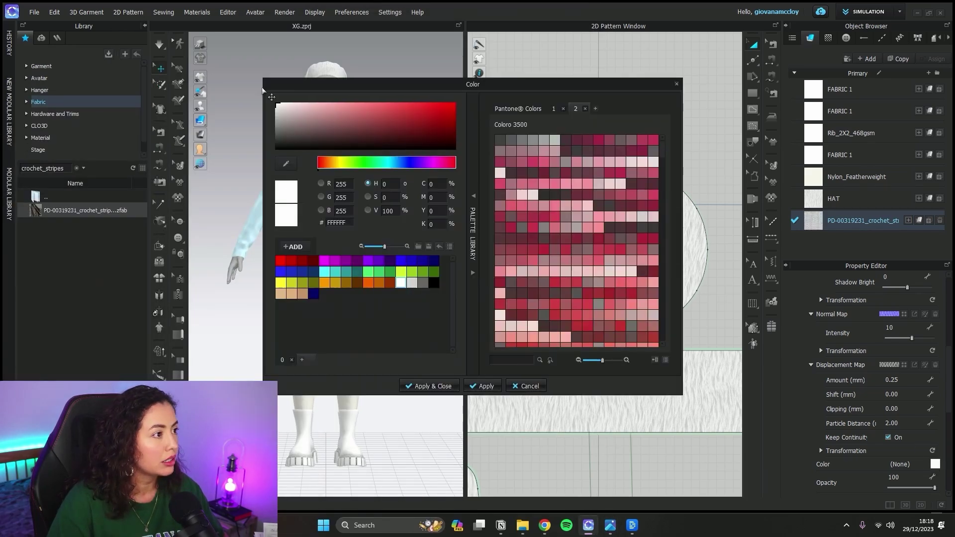
click(422, 388)
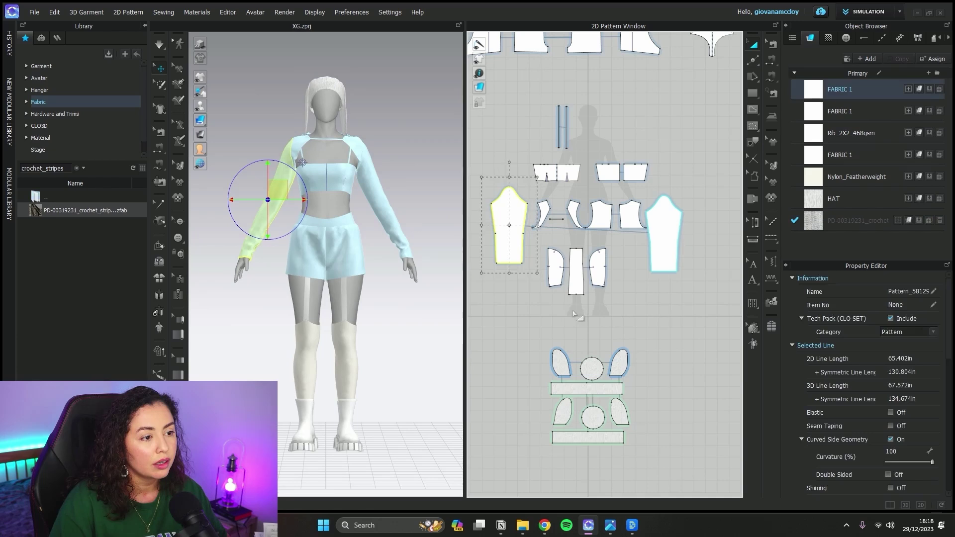
key(ctrl+a)
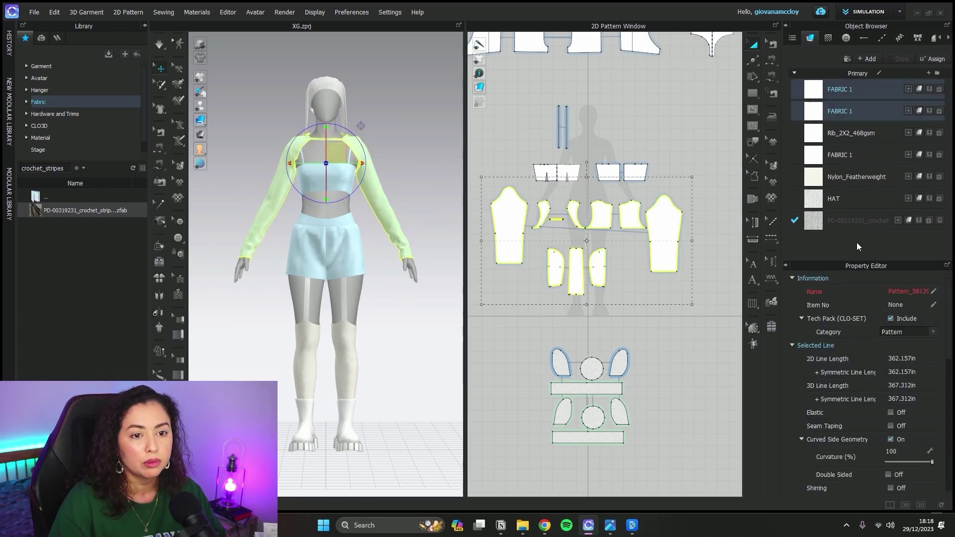
click(919, 220)
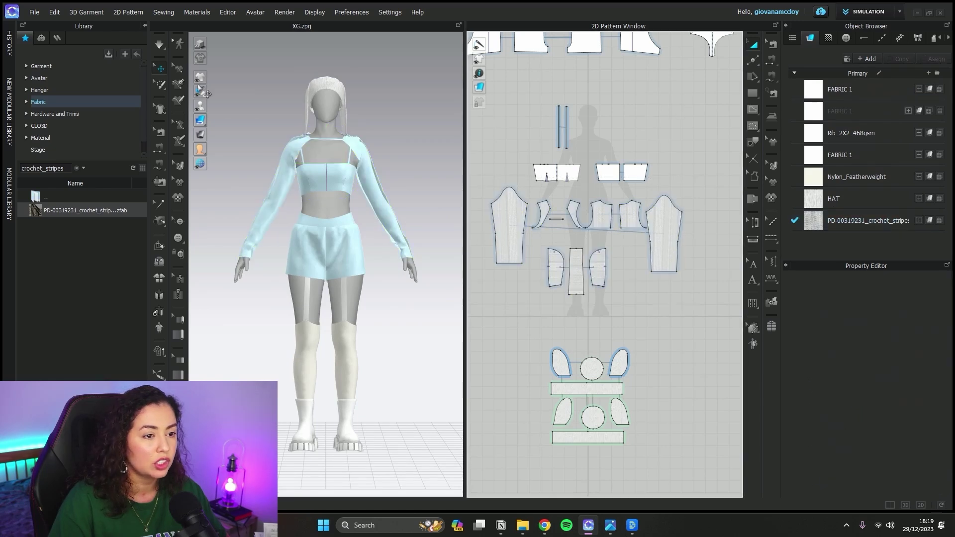
Select the sleeve pattern pieces and activate the crochet stripes fabric on them
scroll(315, 118, up, 5)
middle_drag(315, 117, 346, 277)
drag(488, 183, 723, 341)
drag(683, 288, 681, 286)
right_click(654, 219)
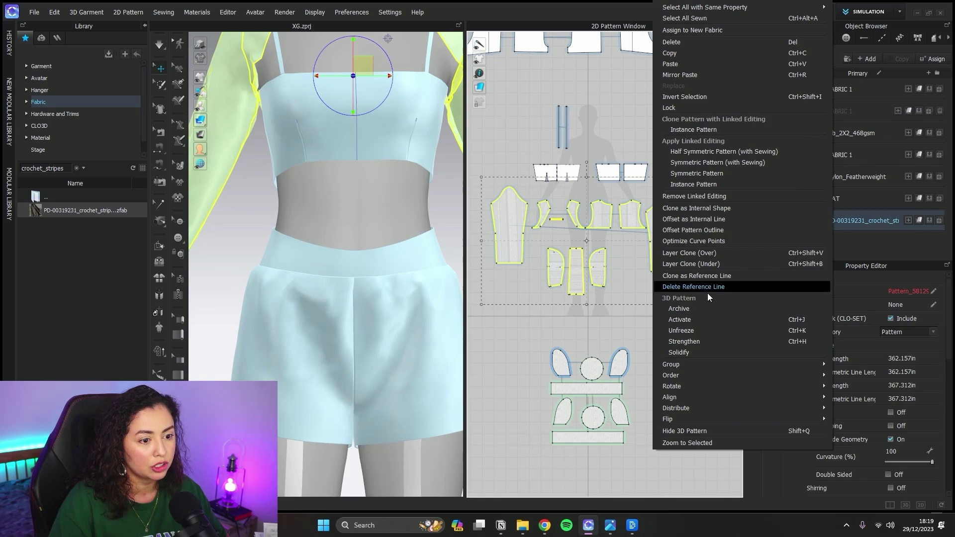
click(714, 321)
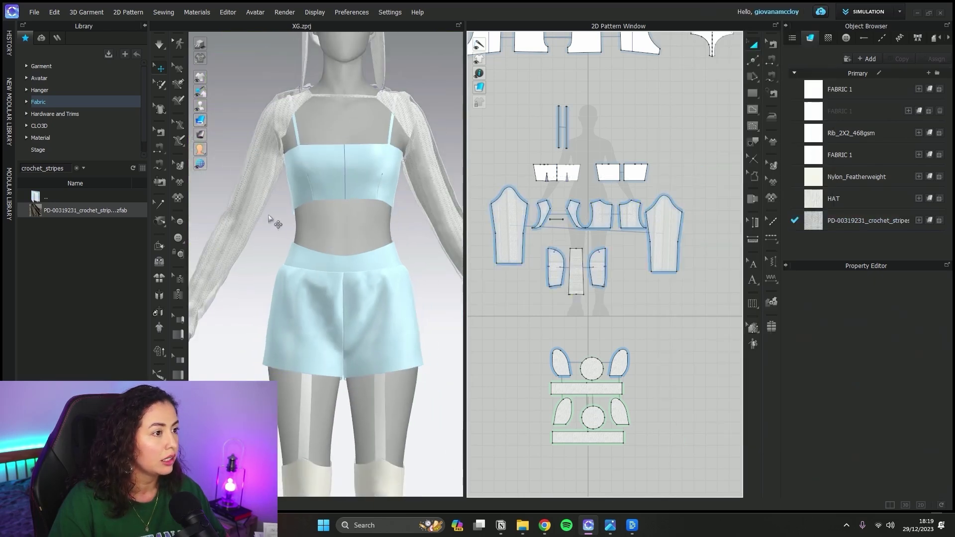
Rotate the left sleeve's crochet stripe texture so the stripes run horizontally
right_drag(269, 219, 349, 229)
scroll(378, 234, up, 10)
middle_drag(408, 210, 359, 345)
scroll(401, 278, down, 8)
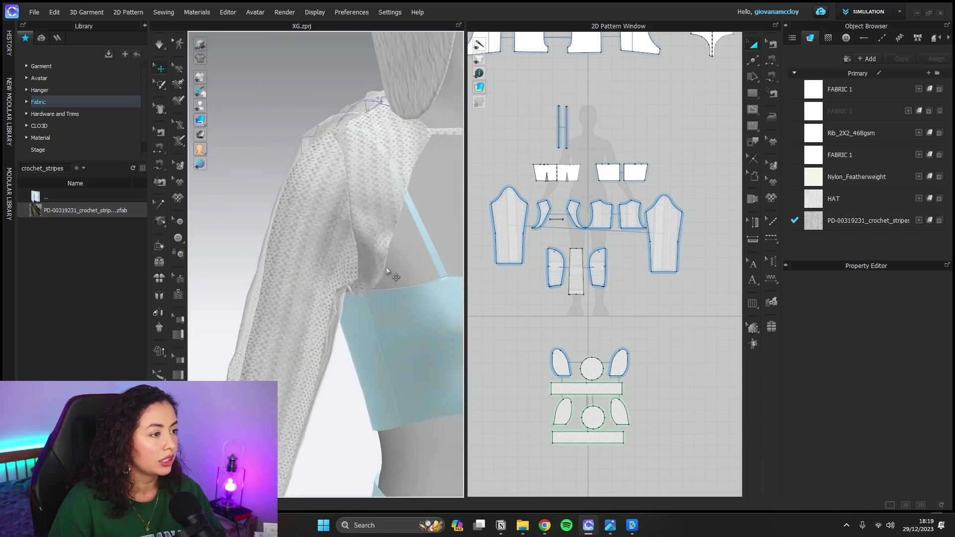
right_drag(386, 267, 363, 271)
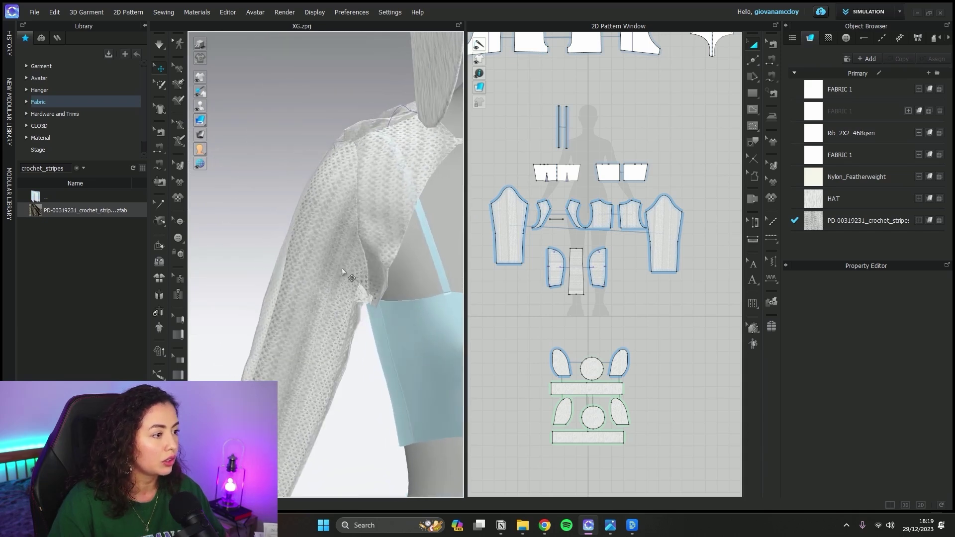
scroll(544, 235, up, 8)
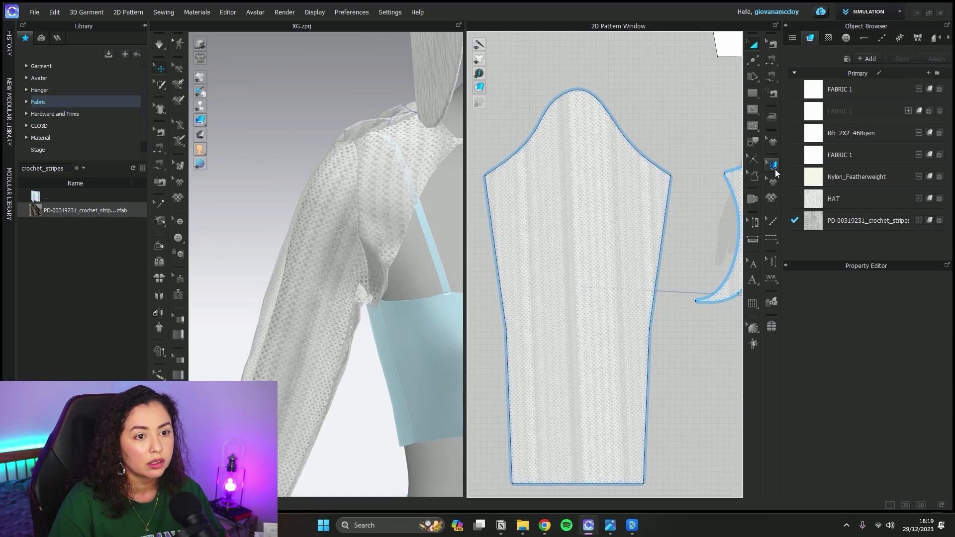
click(616, 196)
drag(695, 46, 742, 93)
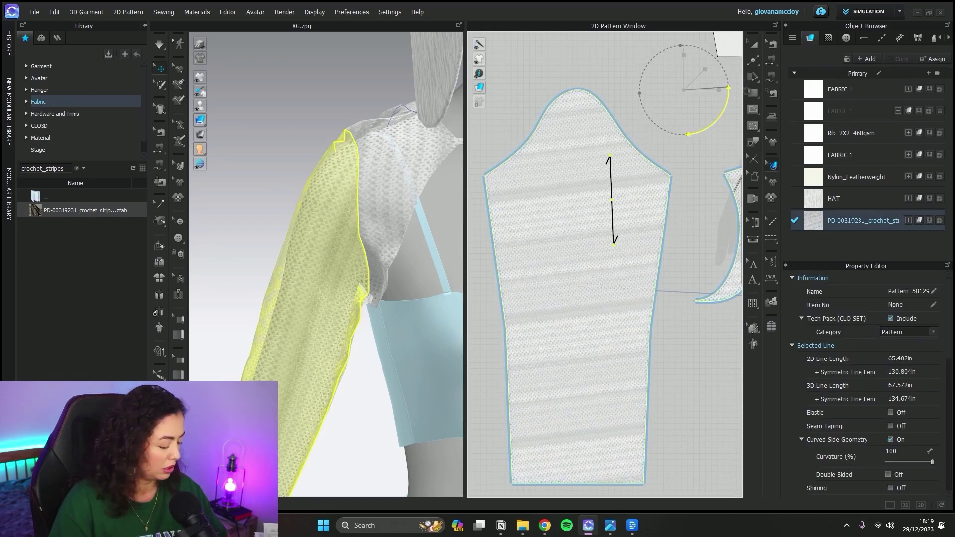
drag(688, 134, 683, 134)
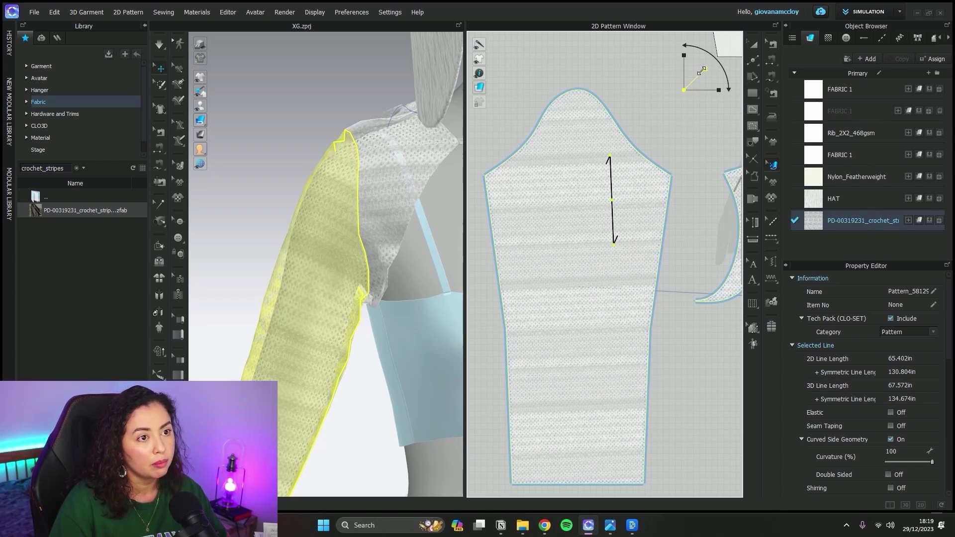
Deselect the sleeve and review the outfit reference screenshot
click(668, 123)
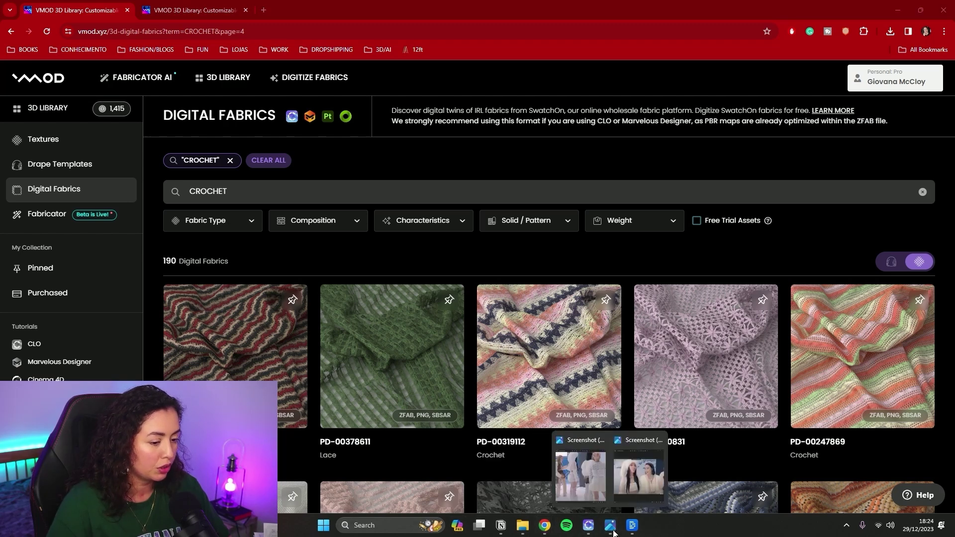
click(601, 484)
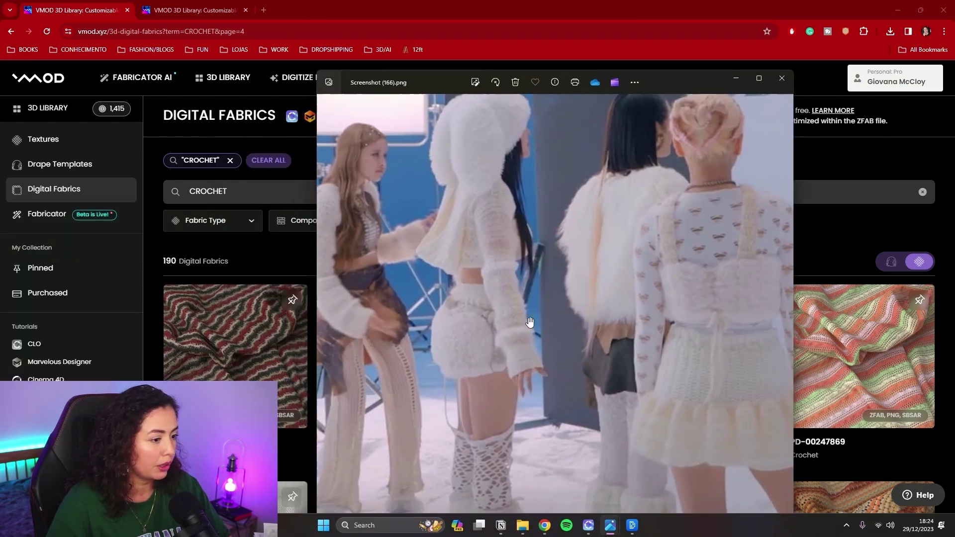
click(782, 78)
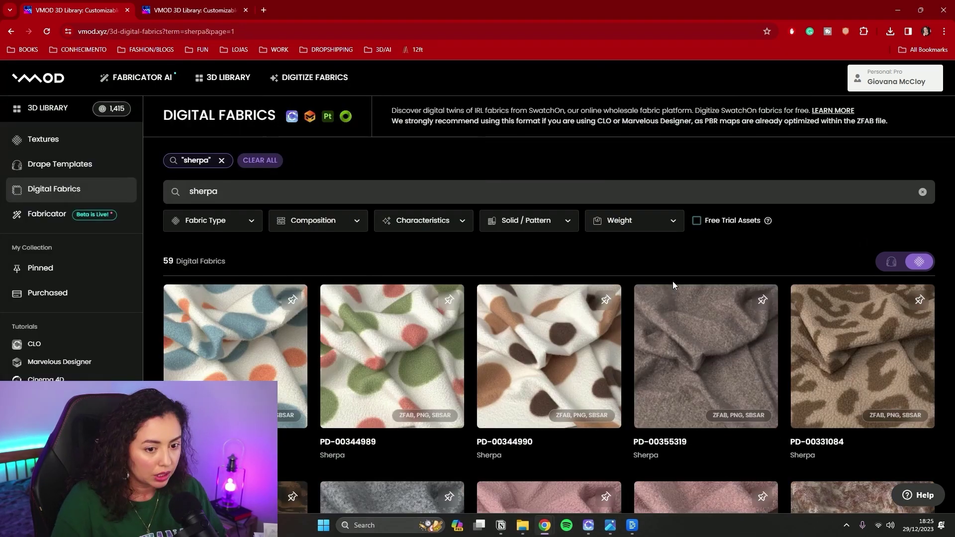
Find sherpa fabric PD-00362486 on VMOD, purchase it and open its download options
scroll(834, 328, down, 2)
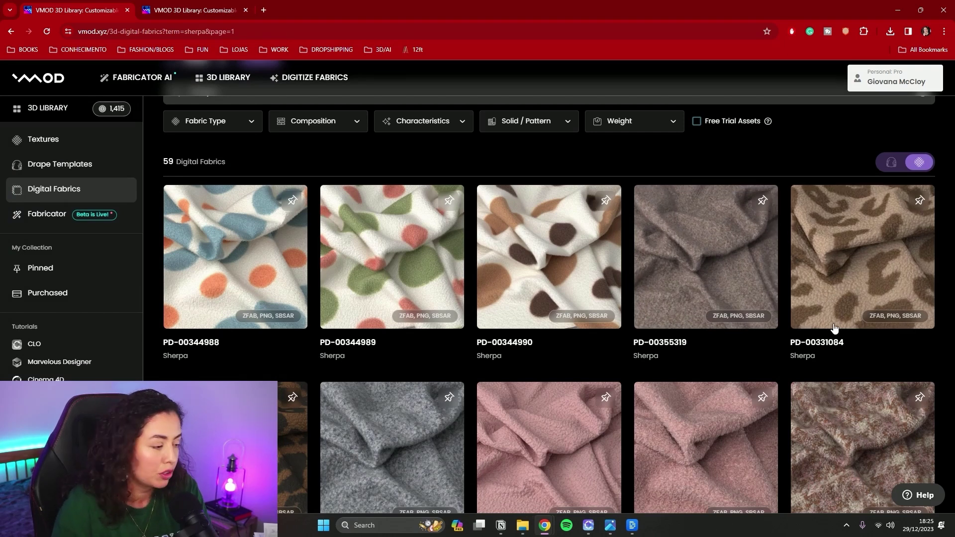
scroll(834, 329, down, 10)
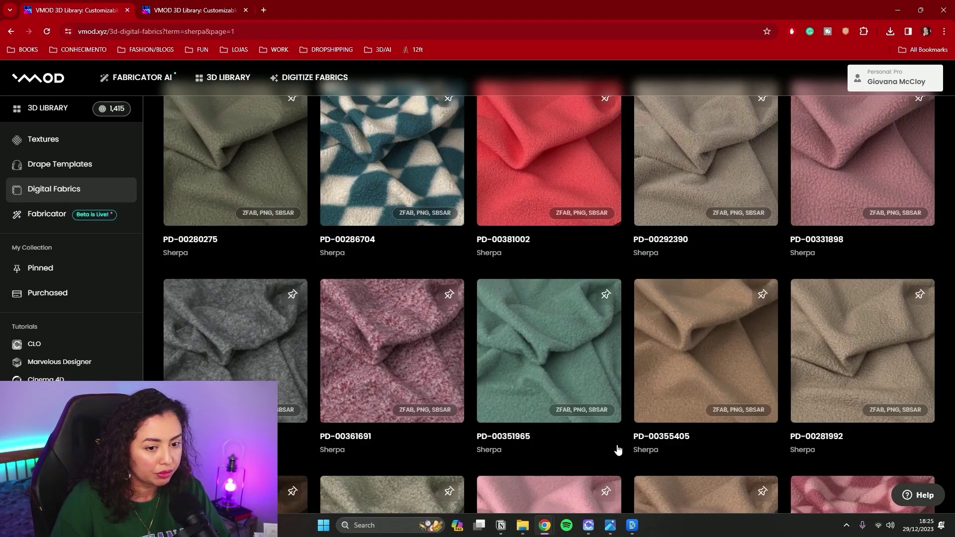
scroll(618, 451, down, 3)
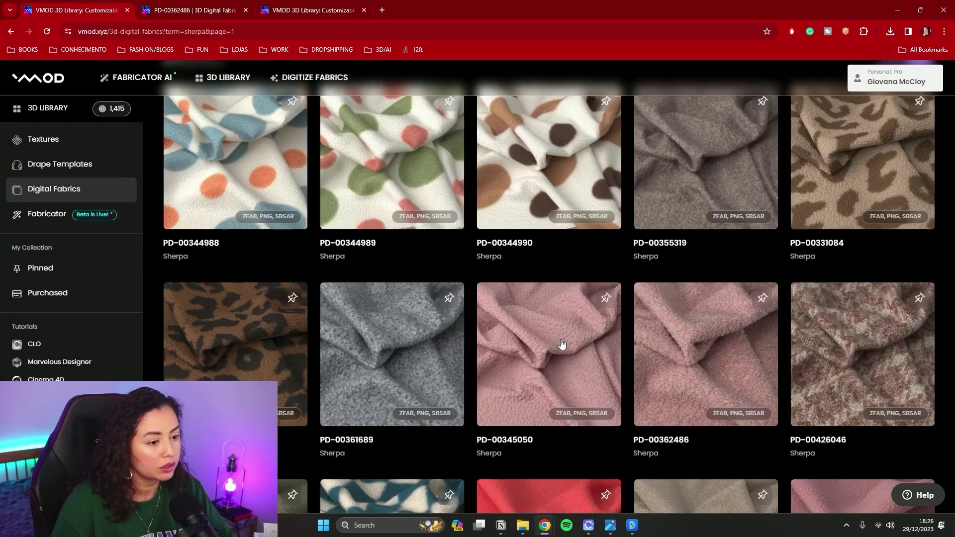
click(562, 344)
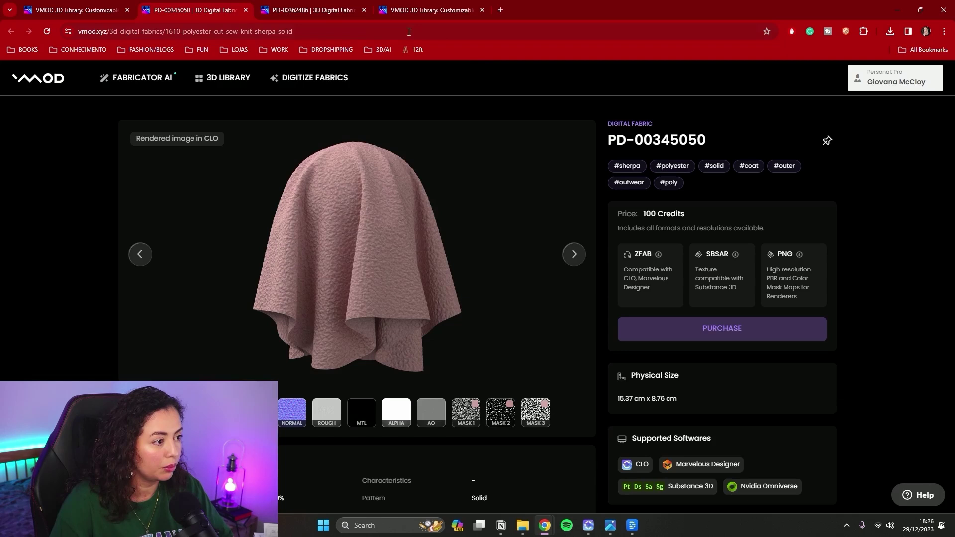
click(298, 10)
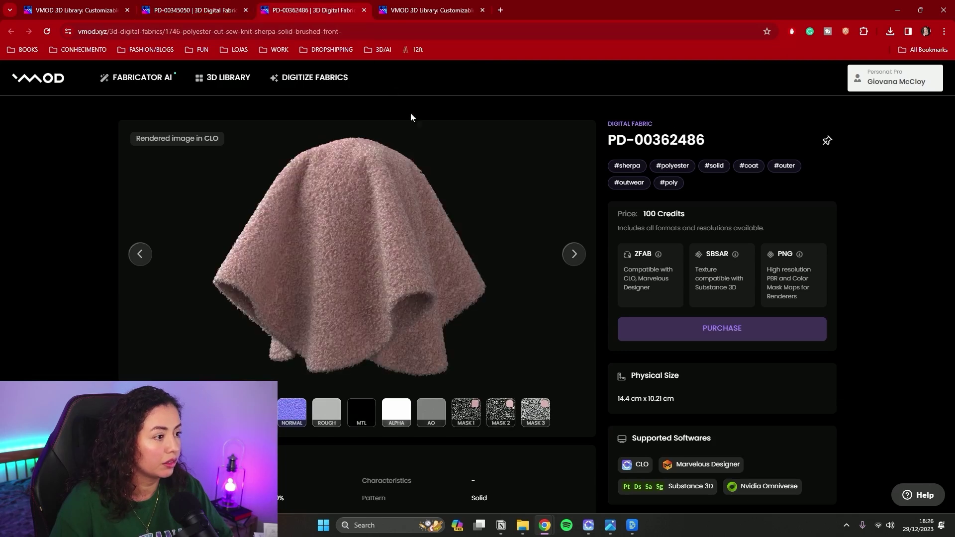
click(738, 337)
click(697, 329)
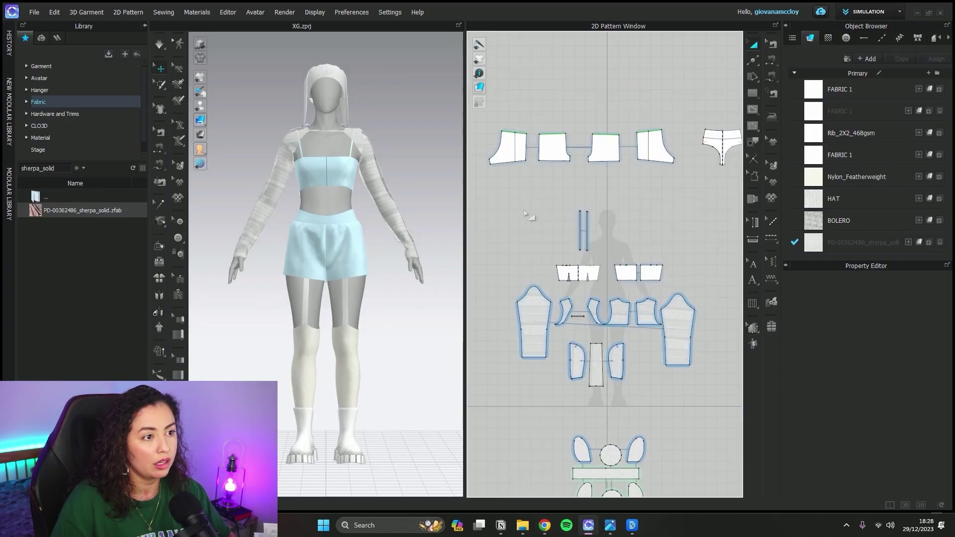
Box-select the four shorts pieces and apply the sherpa fabric to them
drag(484, 148, 653, 237)
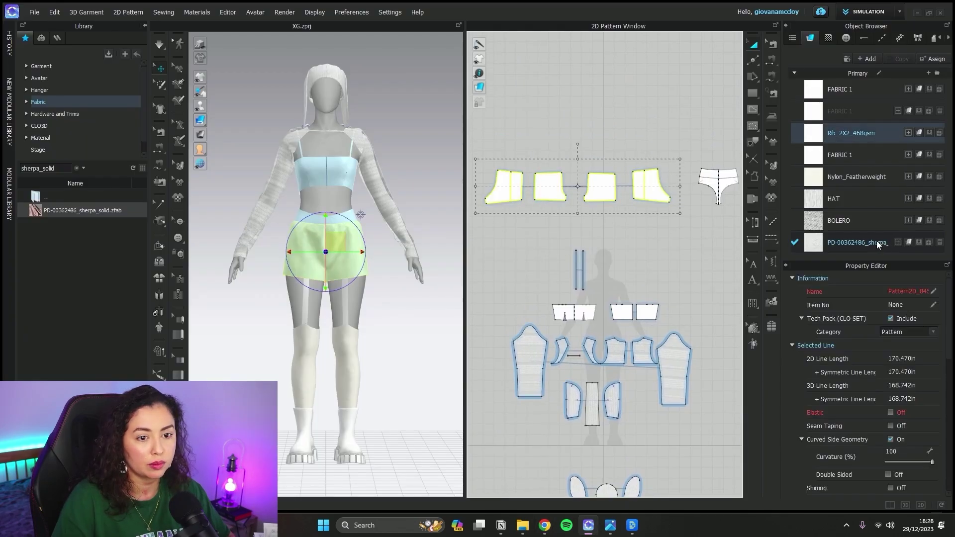
drag(887, 241, 314, 248)
scroll(315, 248, up, 5)
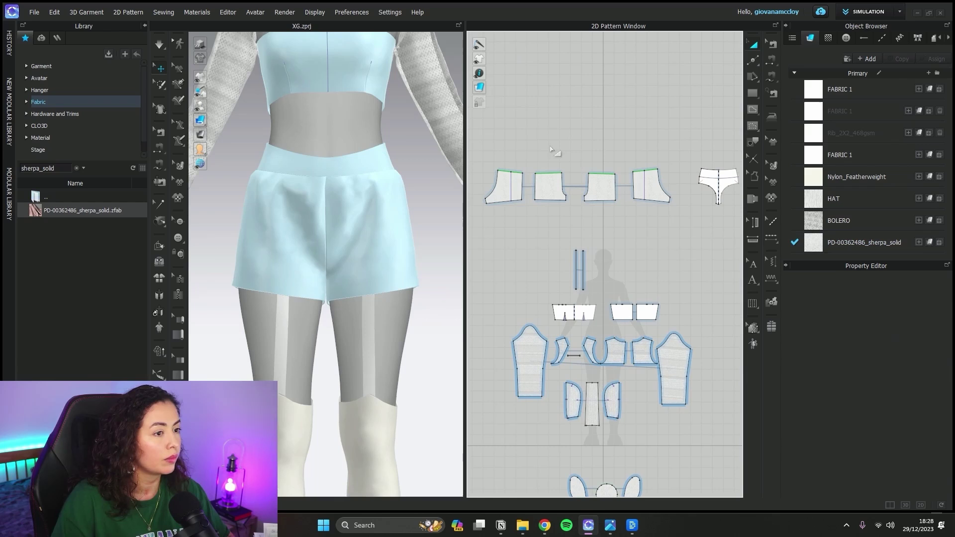
drag(556, 152, 679, 222)
right_click(701, 266)
click(696, 259)
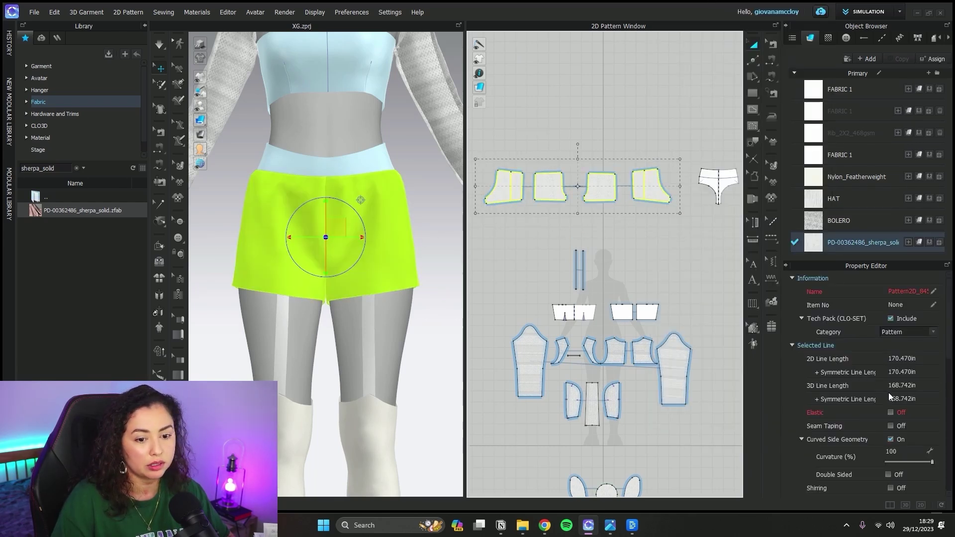
Inspect the sherpa shorts close up, then bring the Fabricator page forward
scroll(866, 416, down, 3)
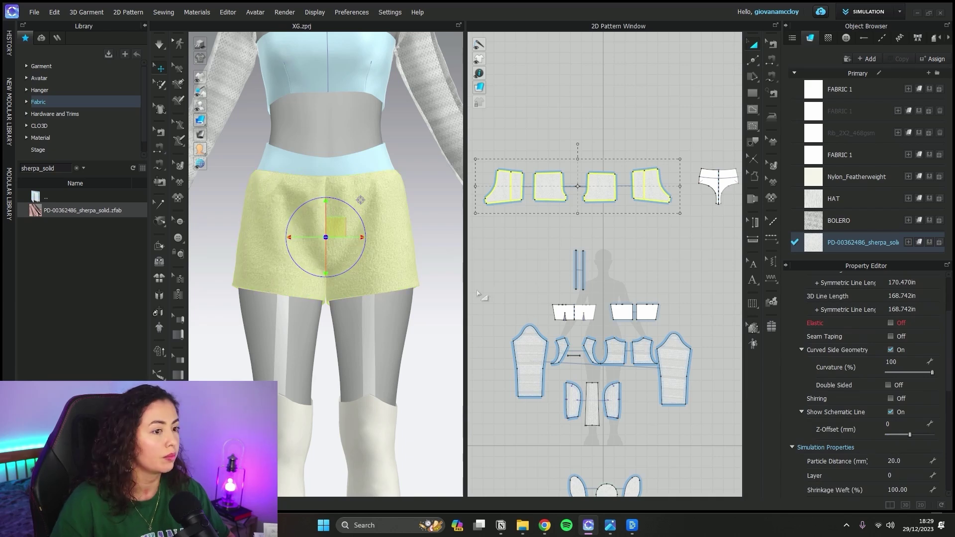
click(228, 248)
right_drag(228, 247, 383, 271)
scroll(311, 265, up, 4)
scroll(449, 275, up, 2)
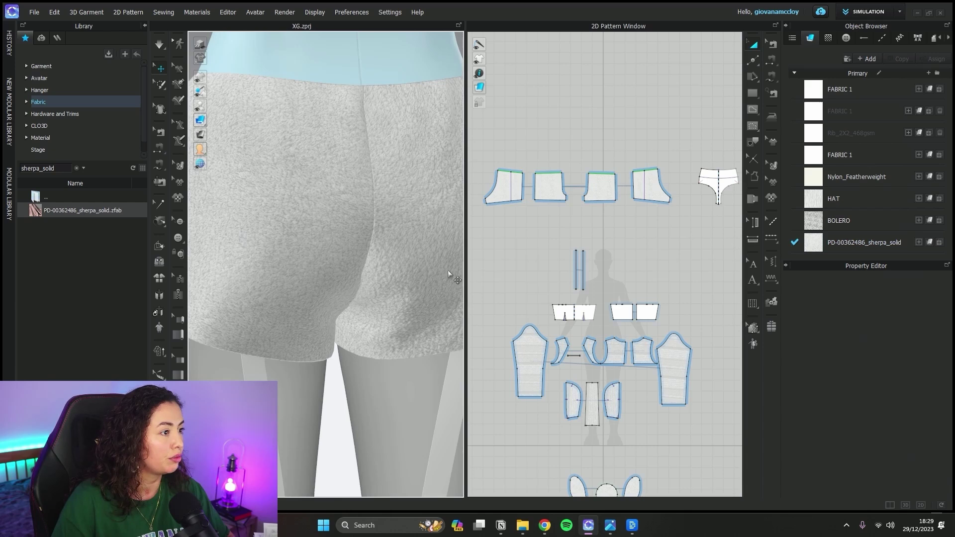
click(503, 188)
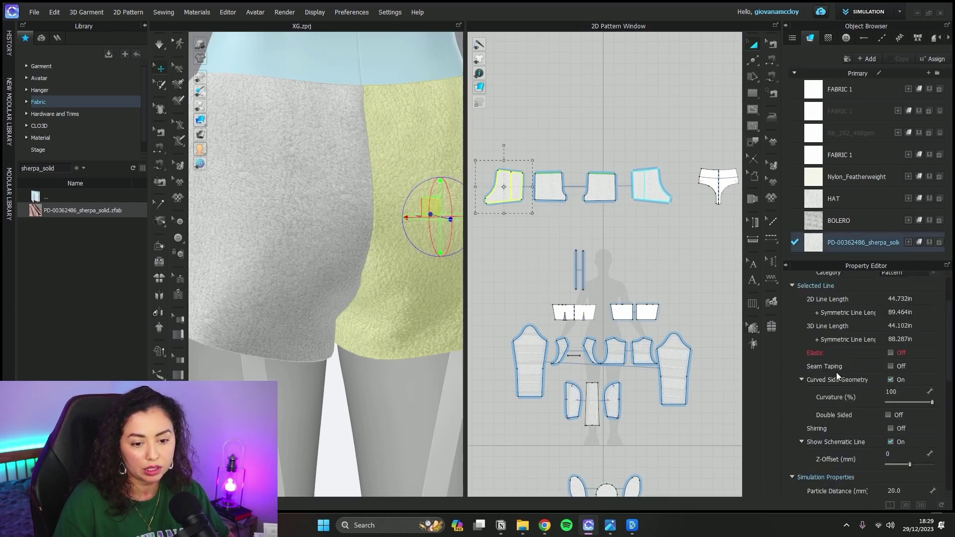
scroll(837, 372, up, 3)
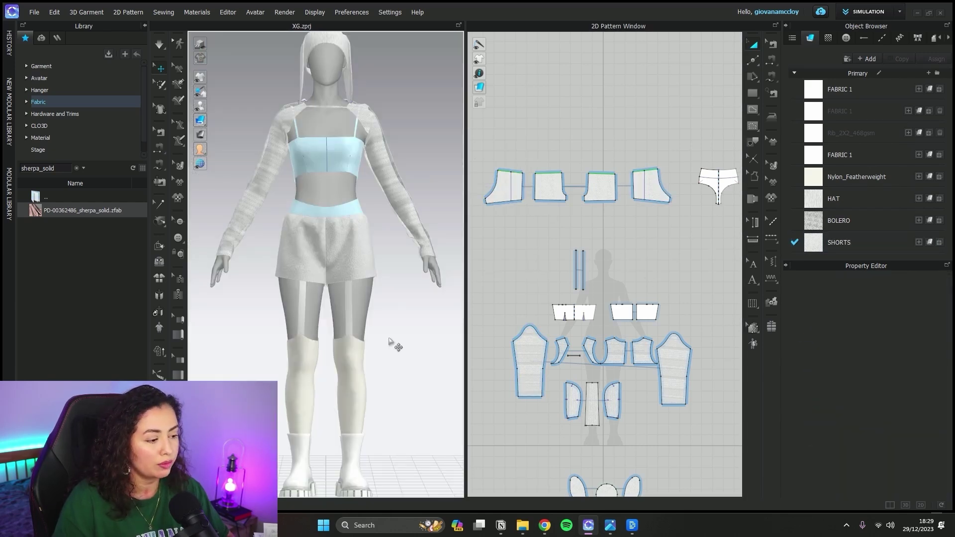
mouse_move(546, 524)
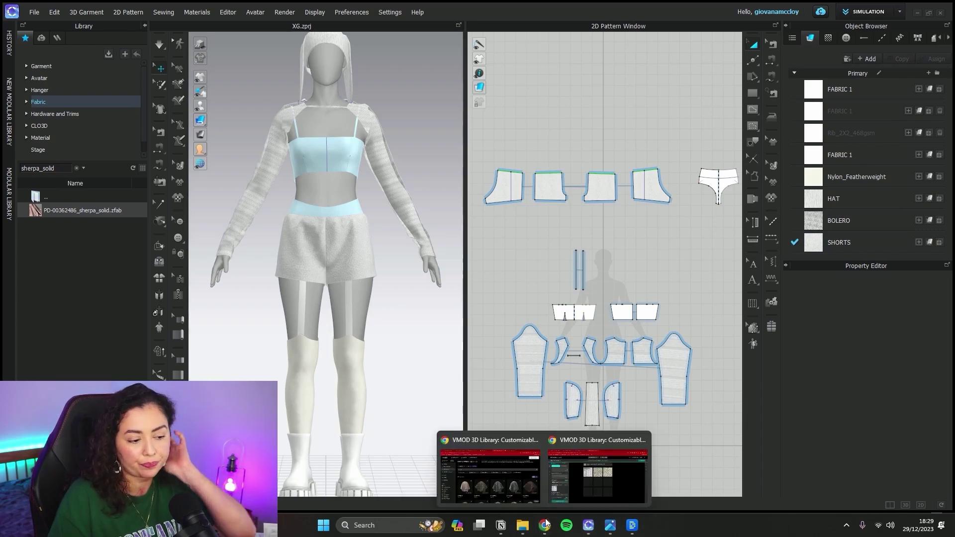
click(597, 475)
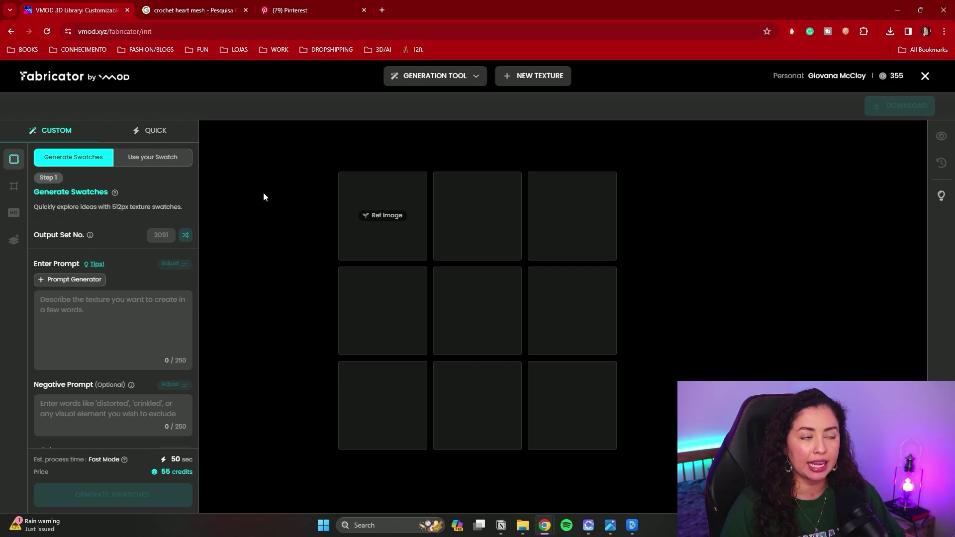
Upload the red heart crochet image from Pictures as a custom swatch in Use your Swatch
click(166, 157)
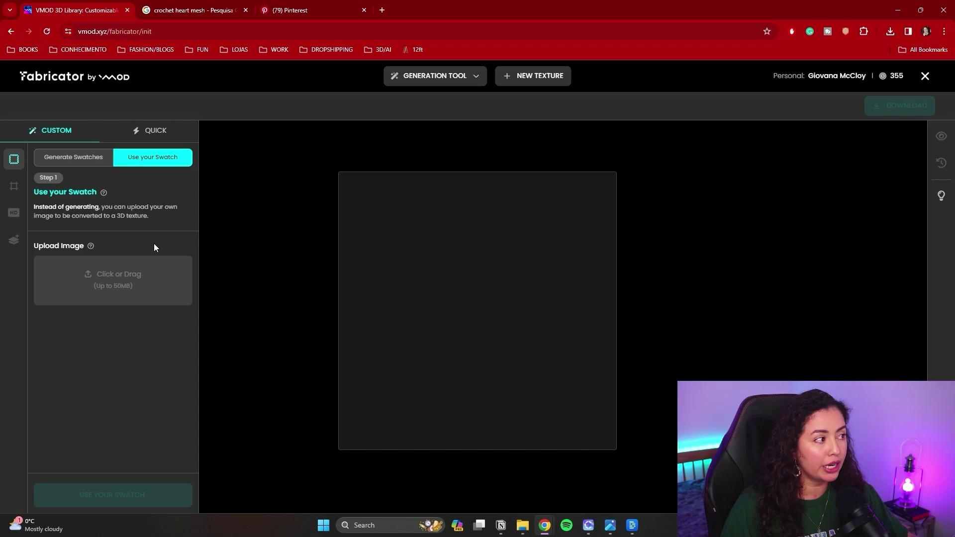
click(104, 275)
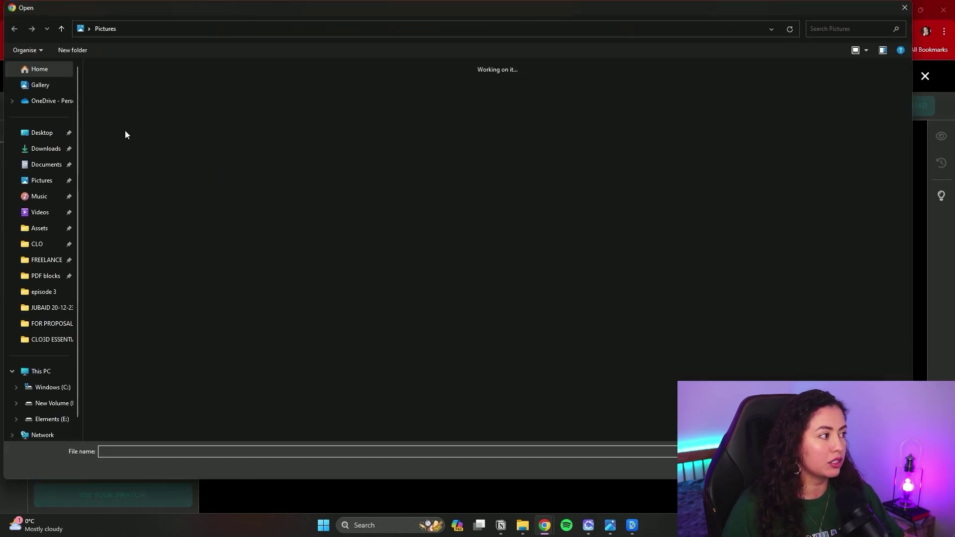
click(40, 180)
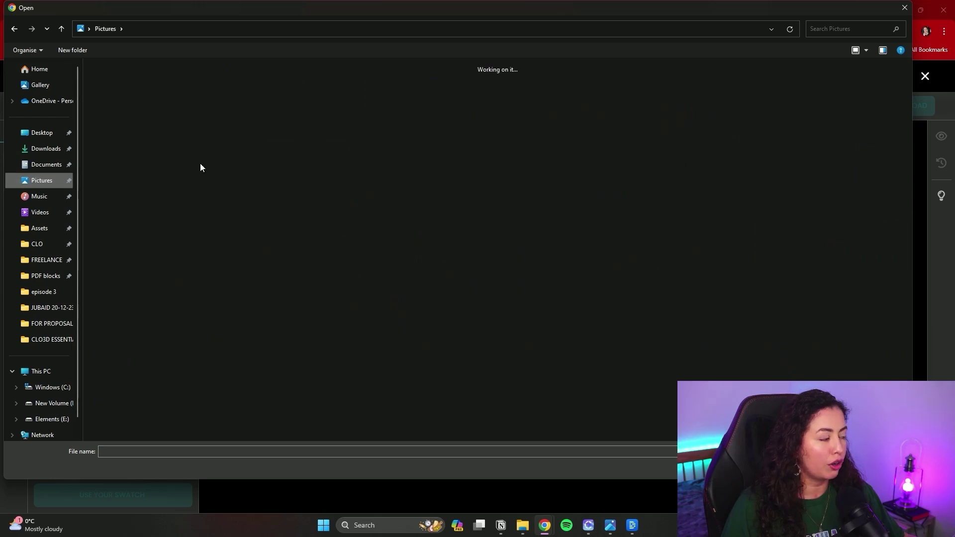
double_click(667, 102)
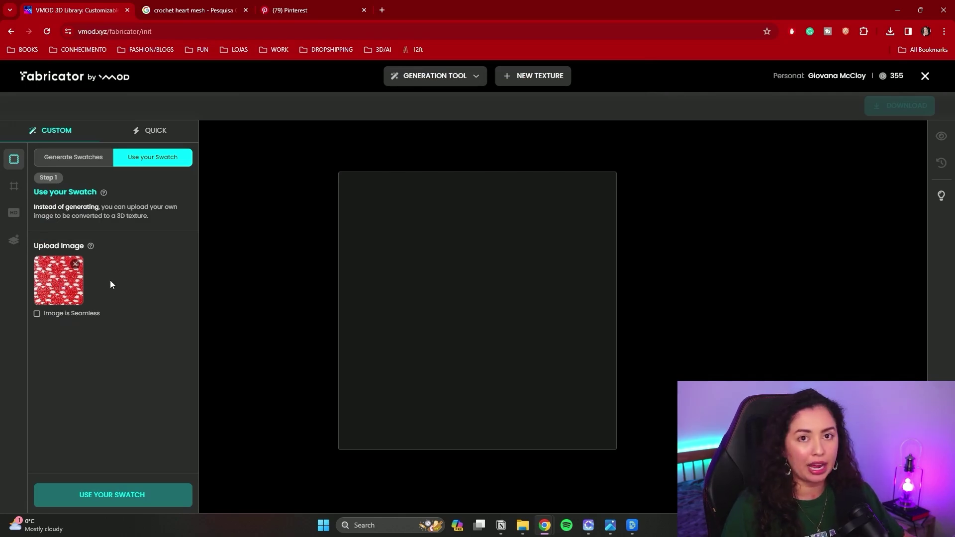
Convert the swatch to a texture, shrink the tile area and make it seamless at 512 px
click(117, 495)
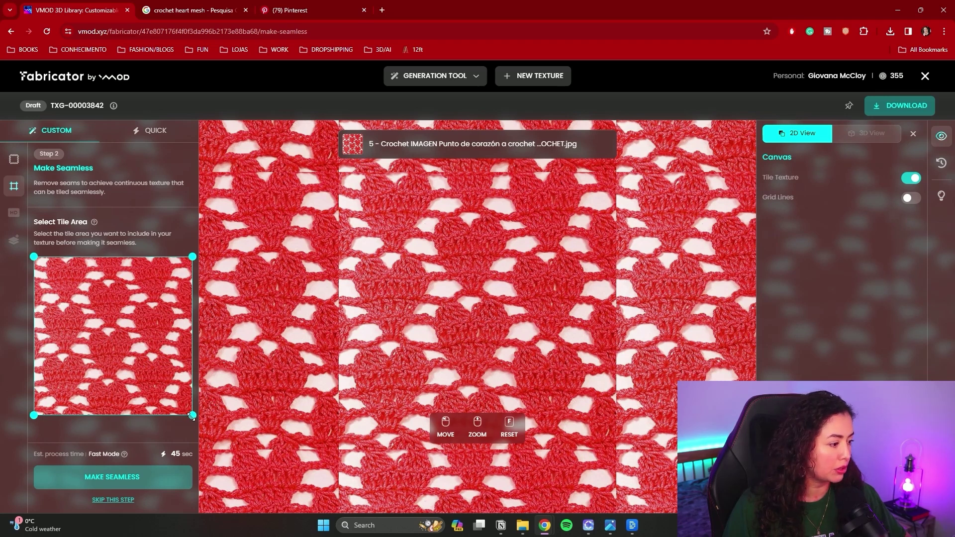
drag(193, 416, 179, 402)
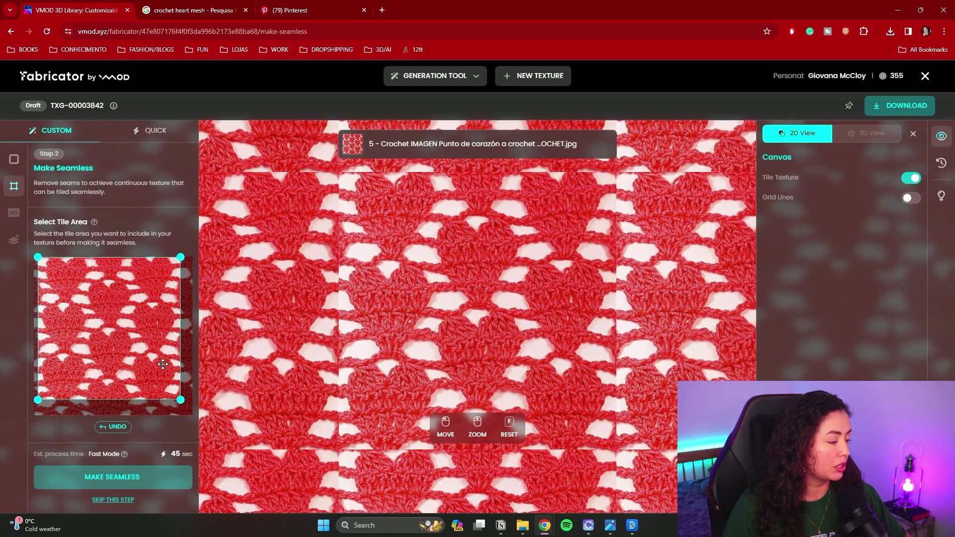
click(111, 476)
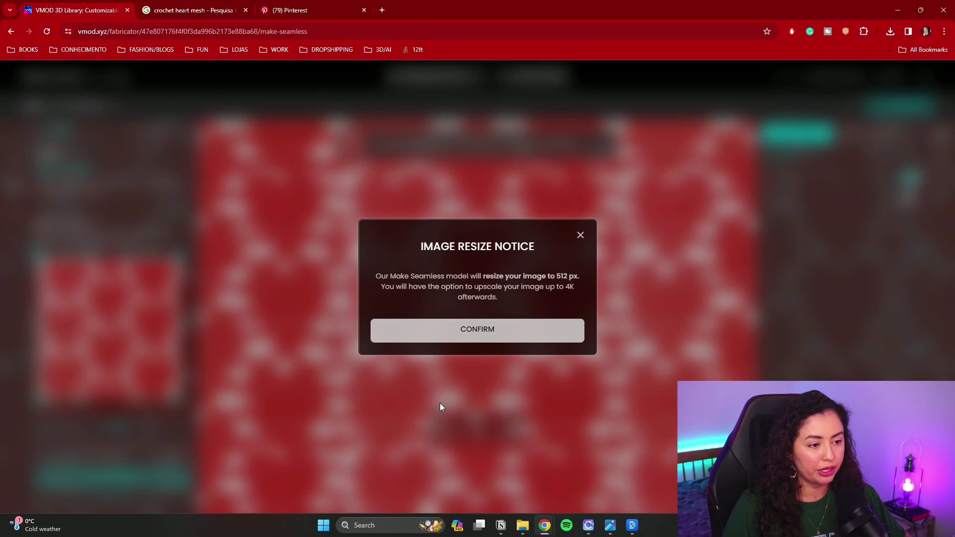
click(511, 323)
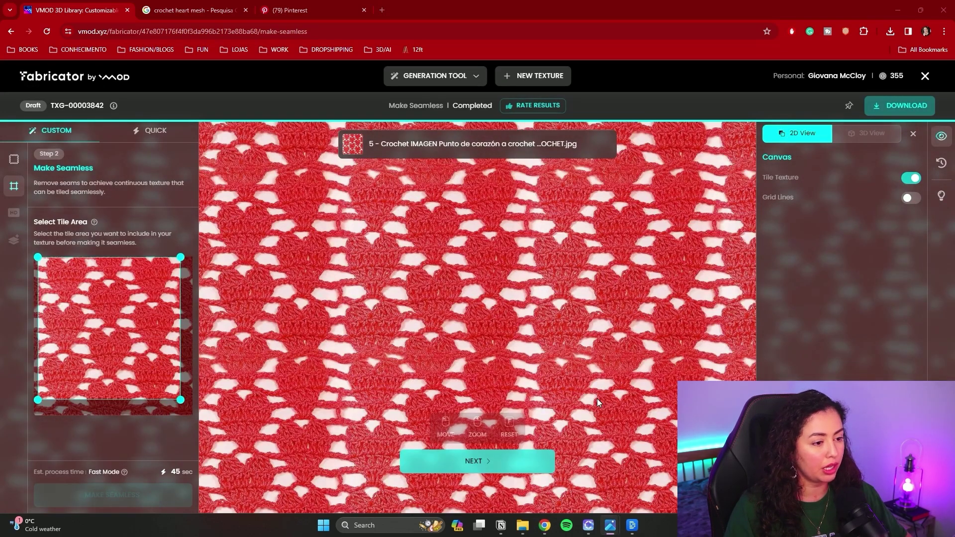
Choose 4K upscale resolution and start upscaling the seamless texture
click(496, 470)
click(94, 234)
click(129, 238)
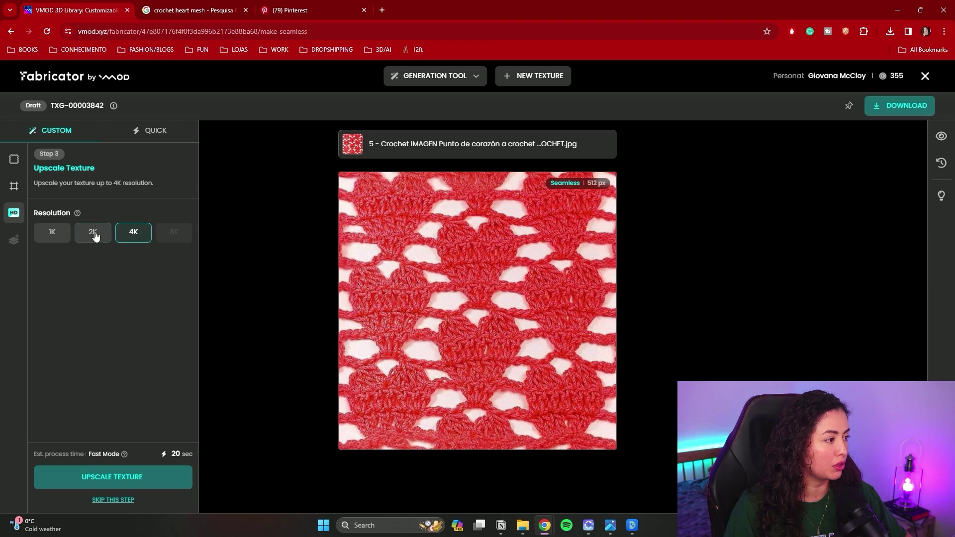
click(107, 481)
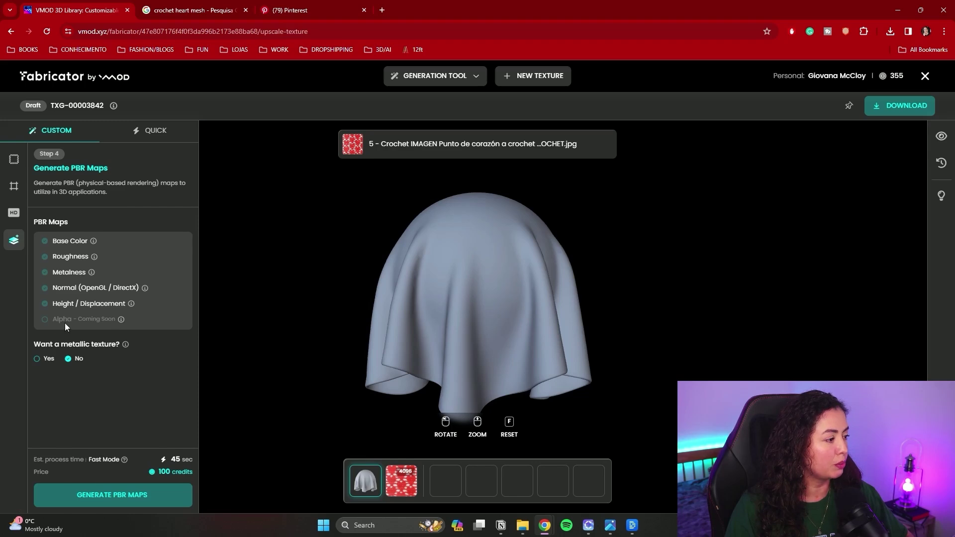
Generate 4096 px PBR maps, review each map, and download the maps zip
click(122, 497)
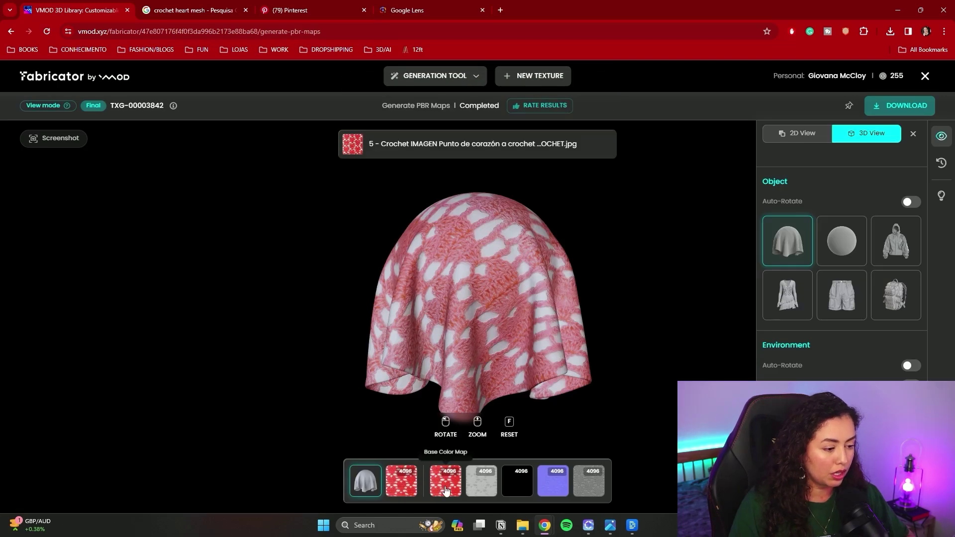
click(446, 481)
click(487, 492)
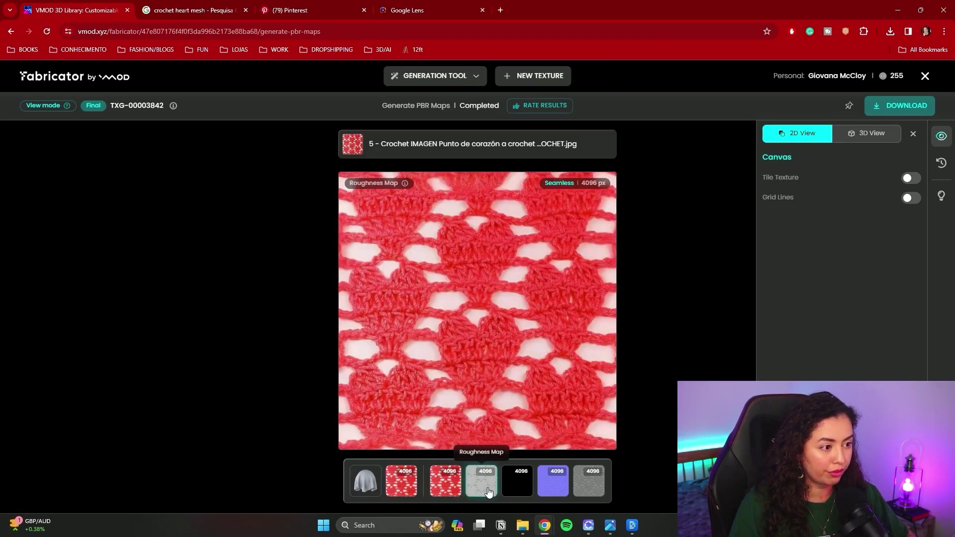
click(516, 490)
click(561, 493)
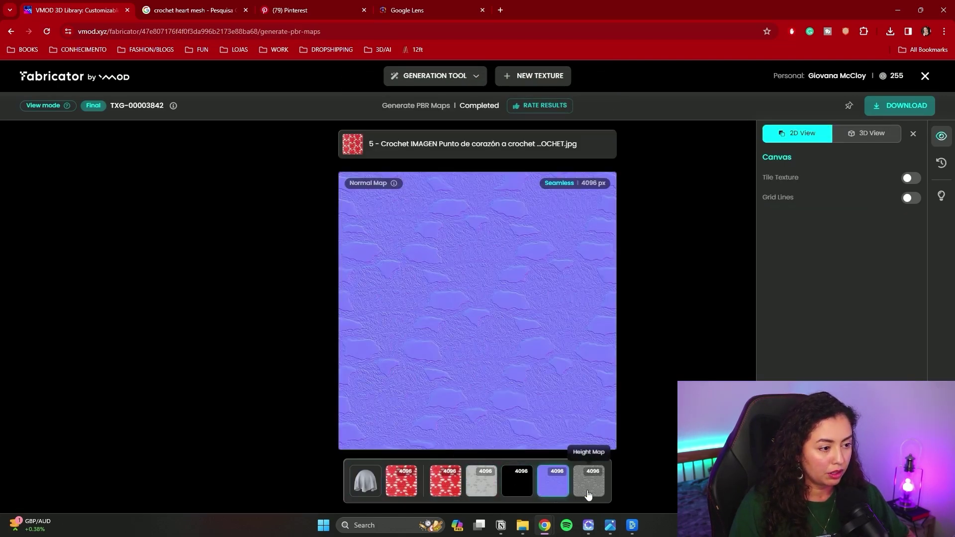
click(589, 485)
click(561, 493)
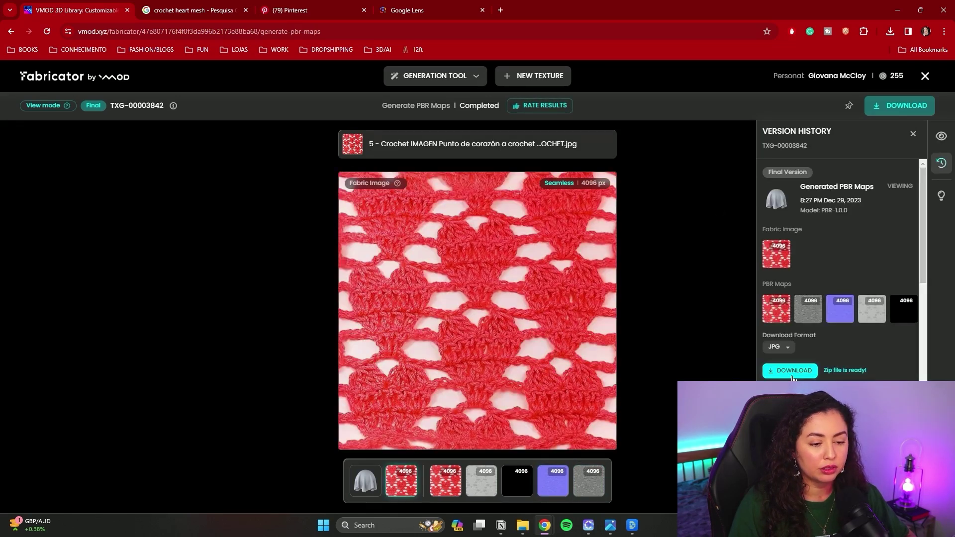
click(792, 376)
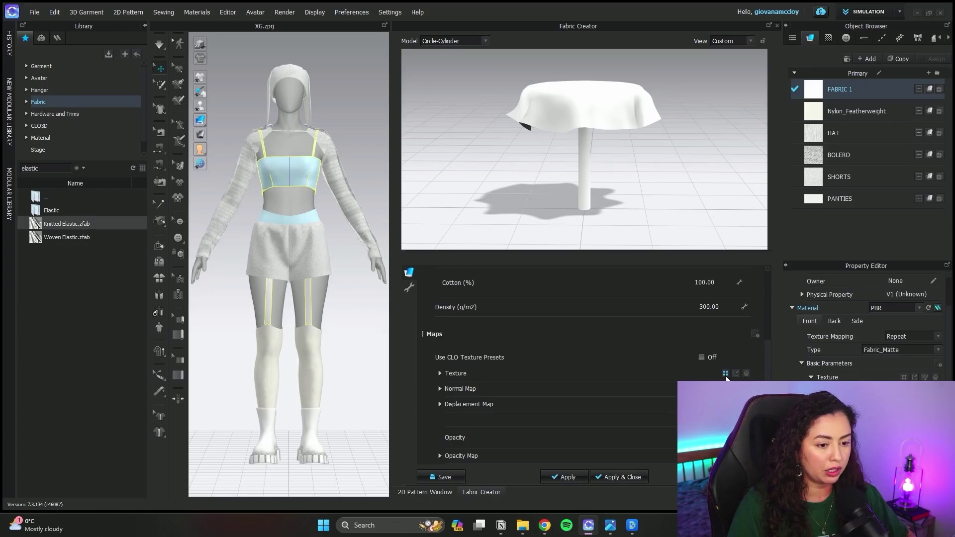
Compare the OpenGL and DirectX normal maps, then load the base color map as Texture
click(726, 374)
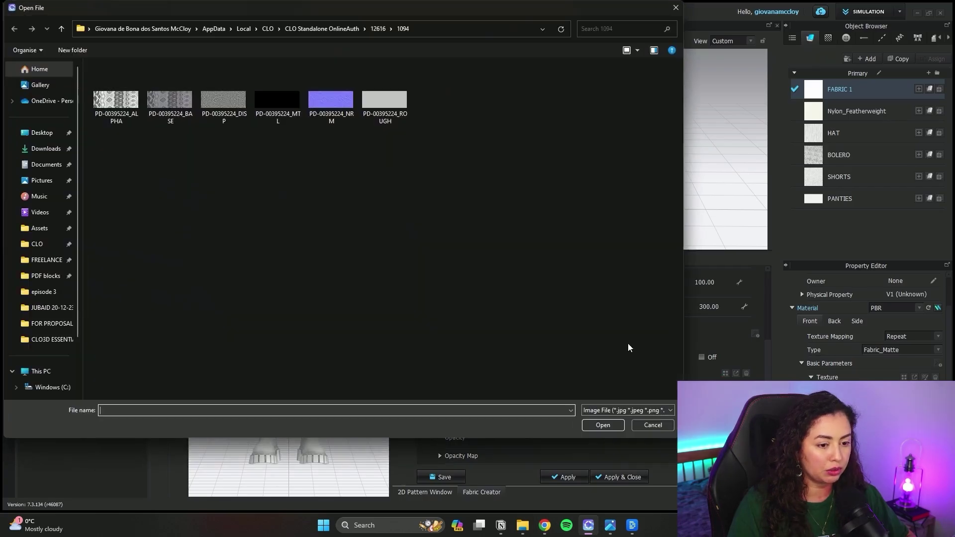
click(45, 149)
double_click(133, 109)
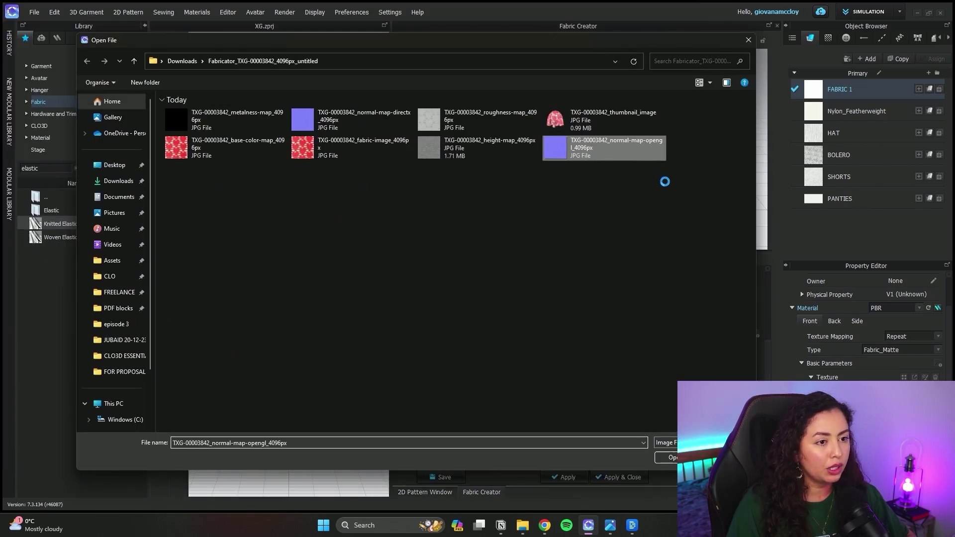
right_click(629, 158)
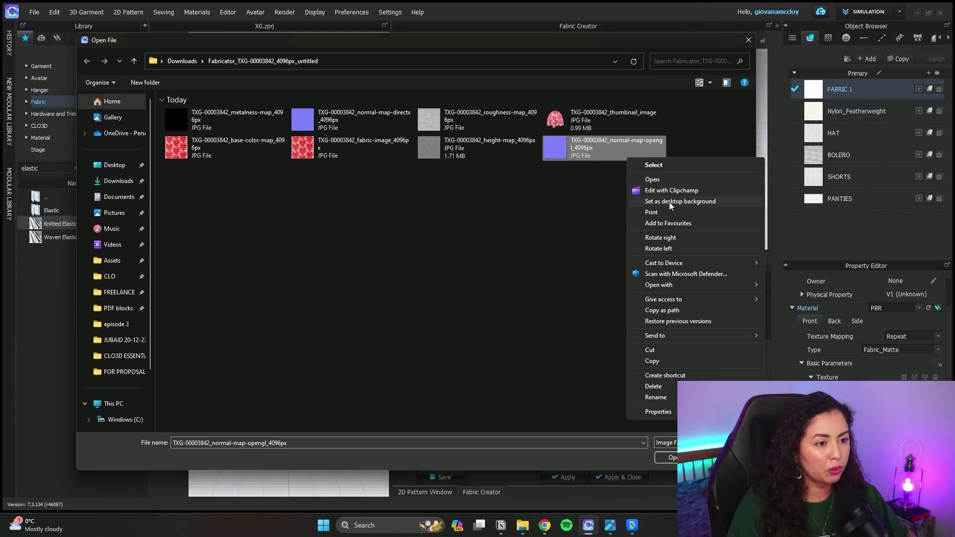
click(677, 184)
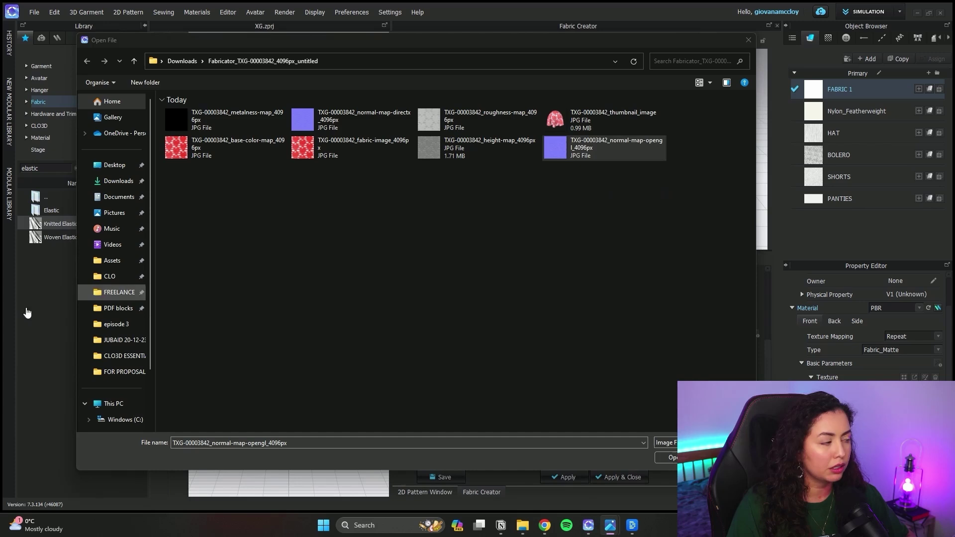
double_click(302, 119)
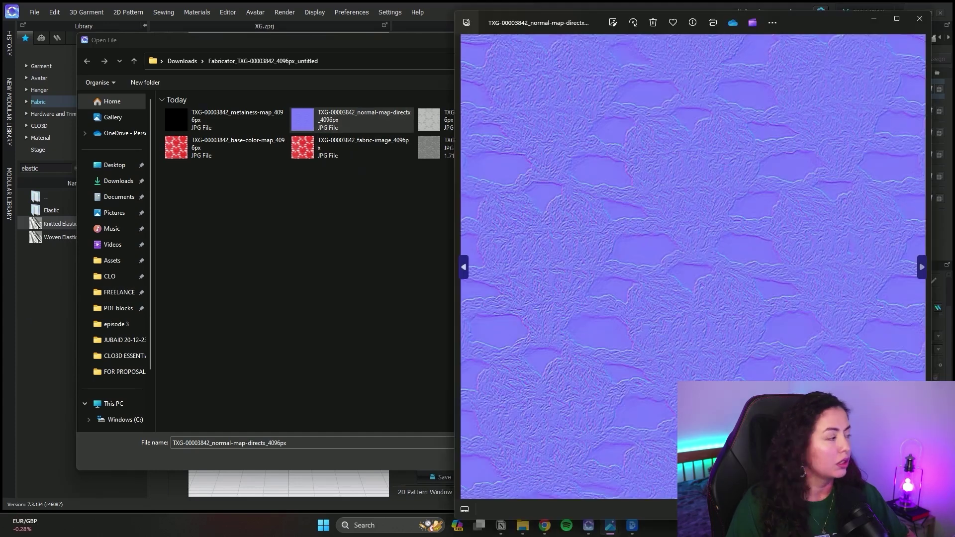
drag(289, 118, 347, 21)
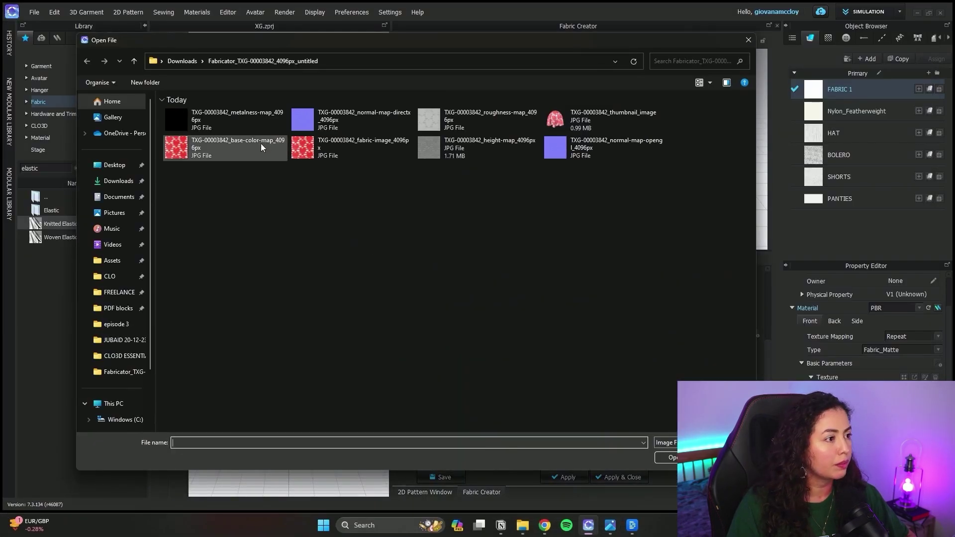
double_click(262, 147)
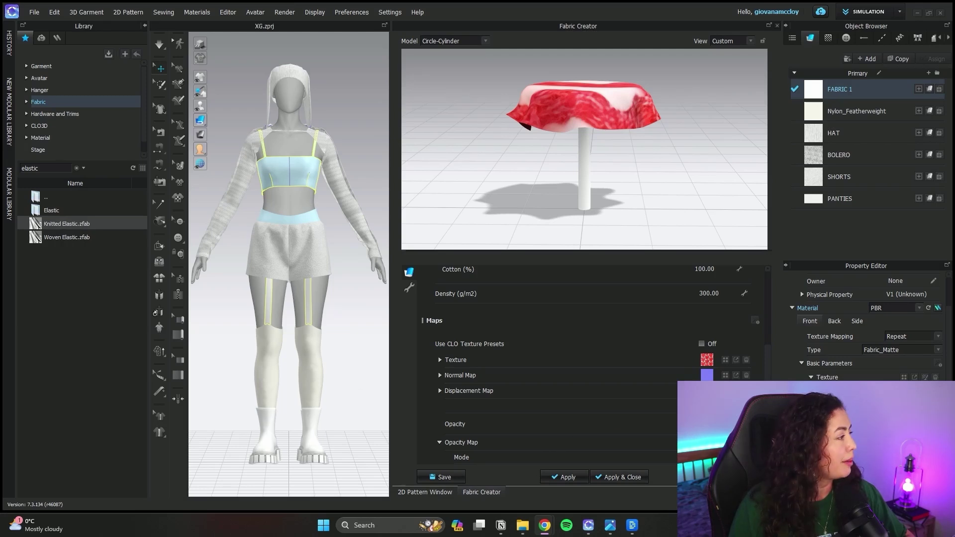
Maximize NormalMap Online and begin naming the displacement map output 'Alphamap'
key(alt+Tab)
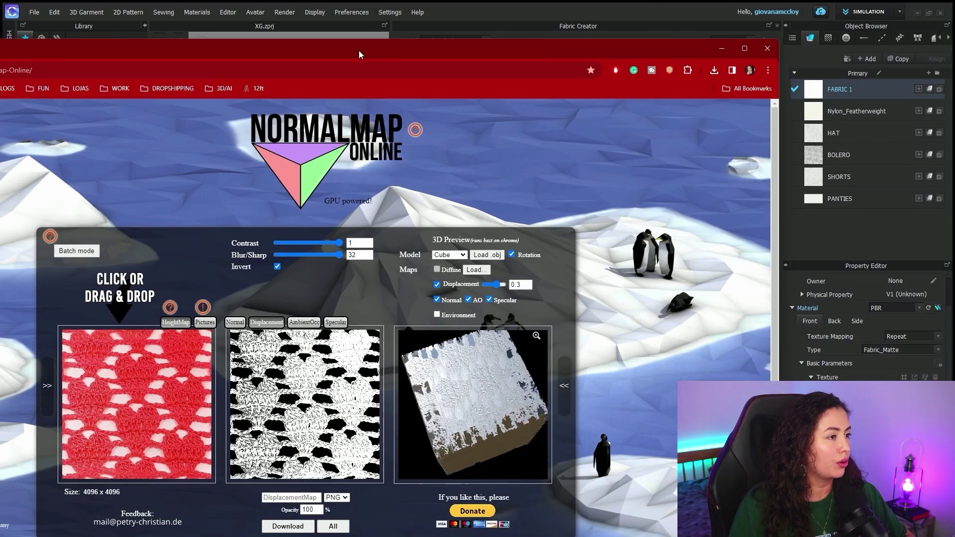
click(745, 49)
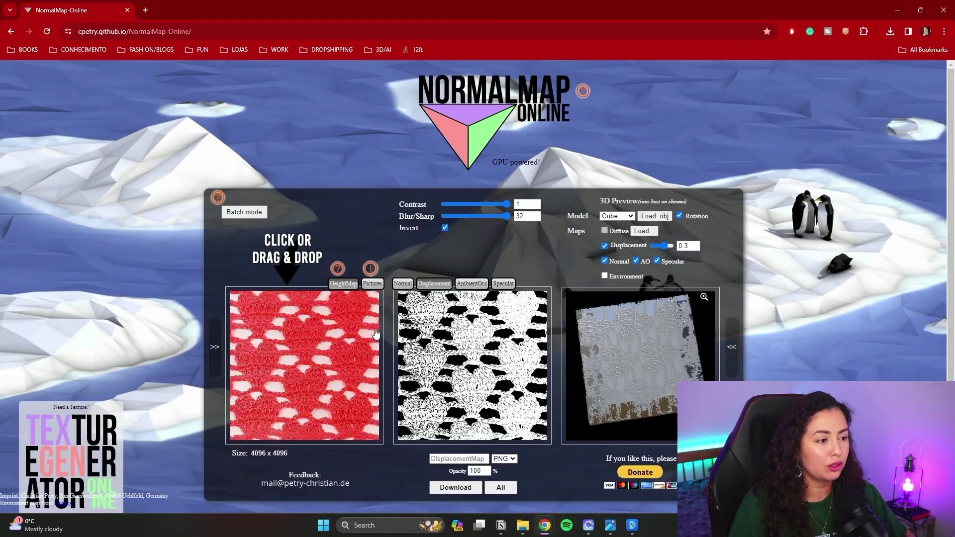
click(478, 459)
key(Caps_Lock)
text(A)
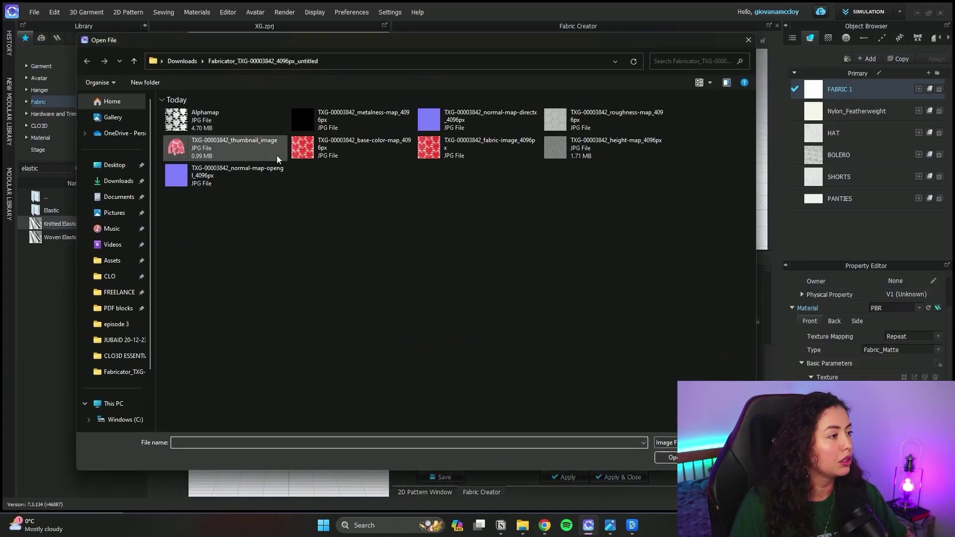
Load another fabric map image, close the fabric editor and check texture placement
click(213, 122)
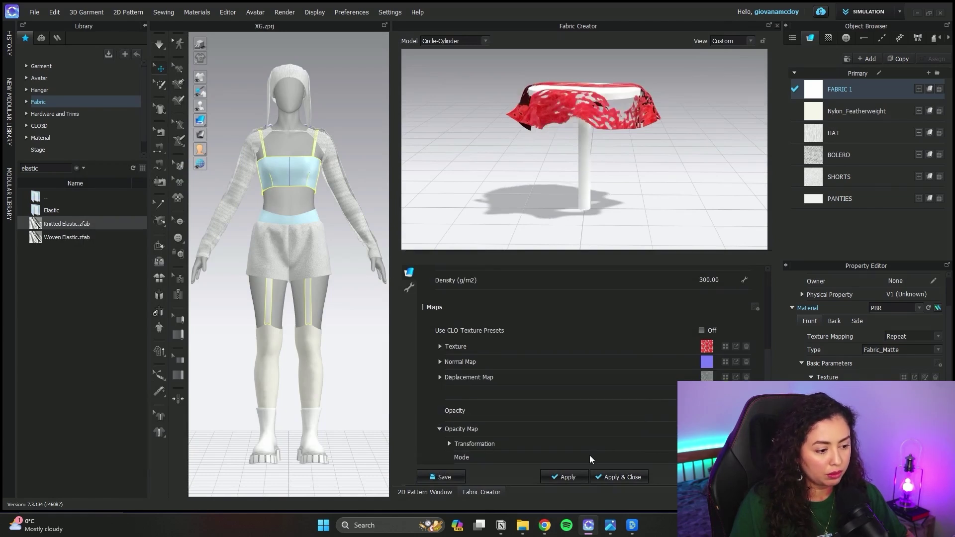
click(618, 480)
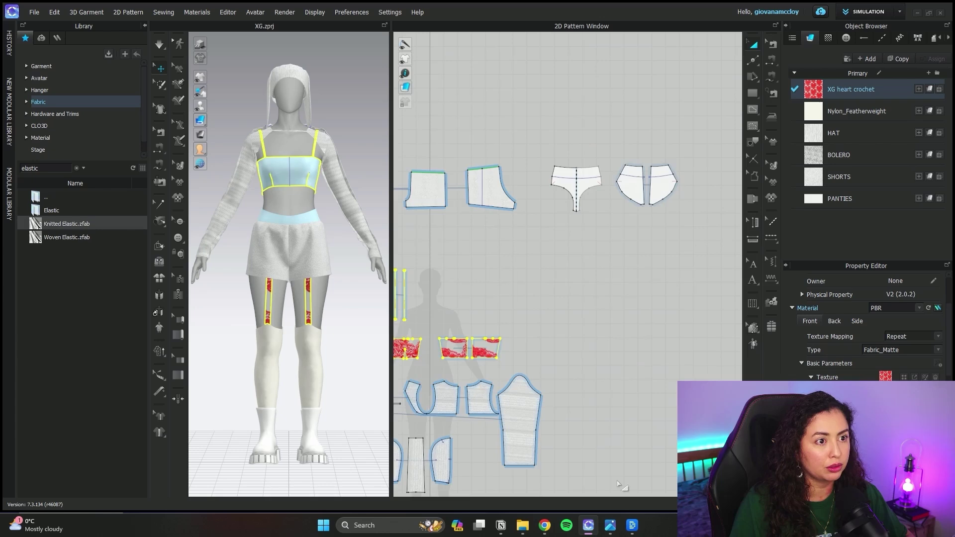
click(773, 165)
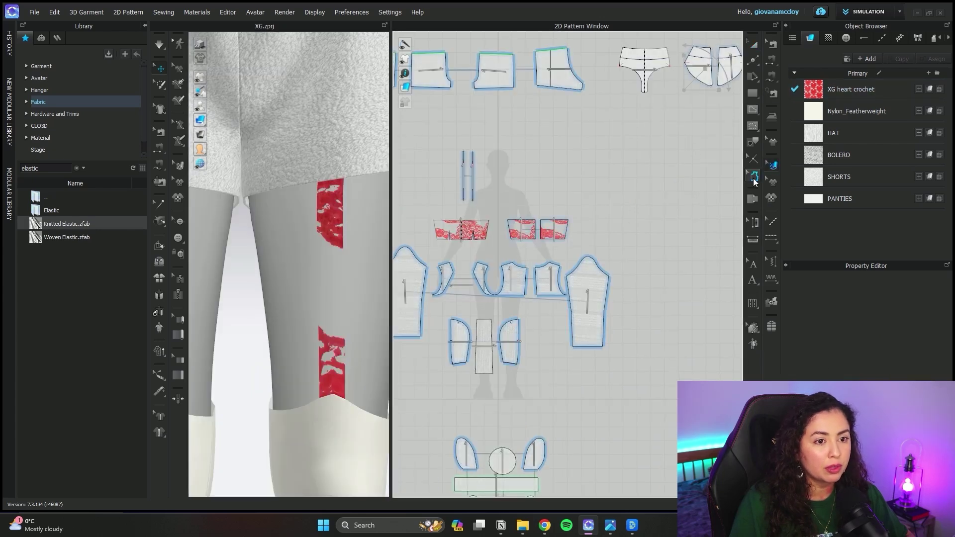
click(555, 230)
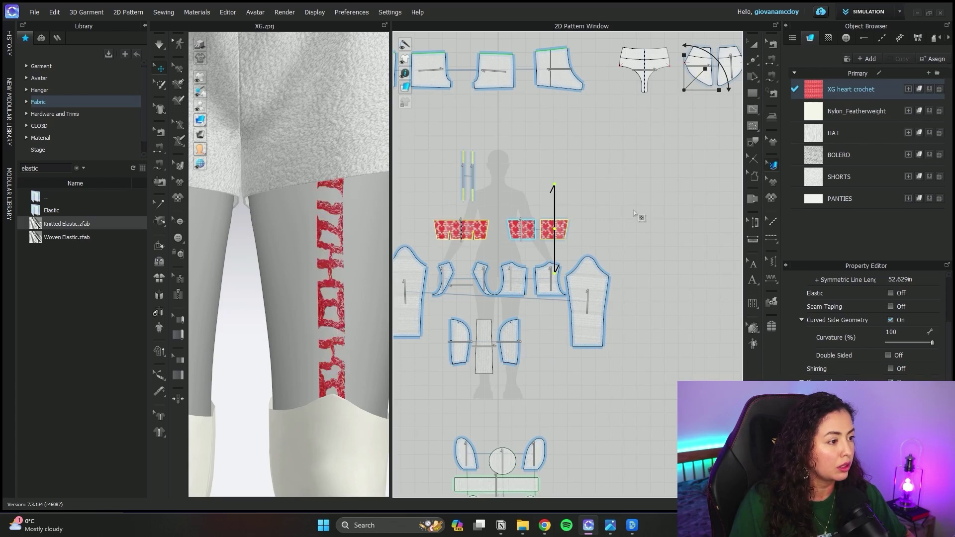
click(634, 272)
Apply the XG heart crochet fabric to the leg pieces and simulate them onto the legs
scroll(295, 422, down, 3)
scroll(284, 273, up, 4)
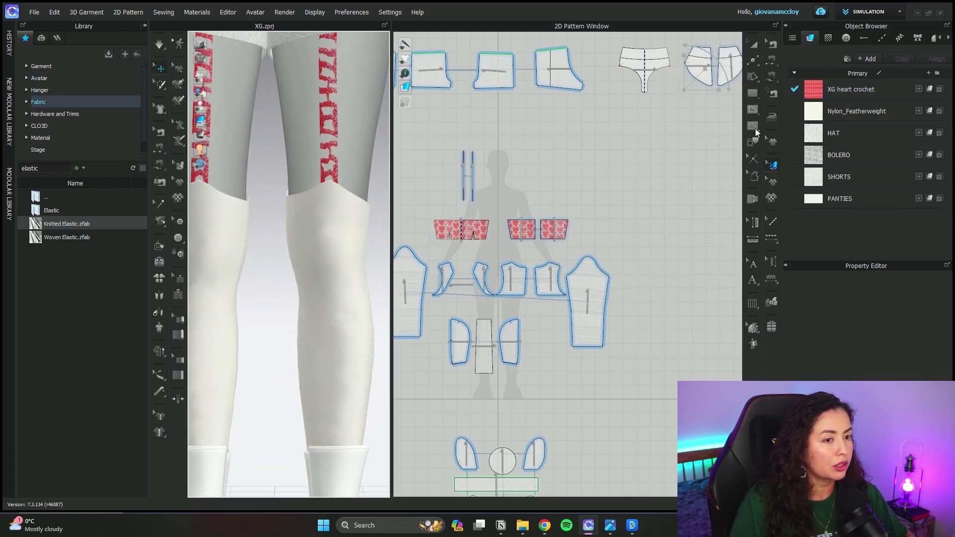
scroll(538, 271, down, 2)
scroll(537, 271, up, 3)
scroll(537, 270, down, 3)
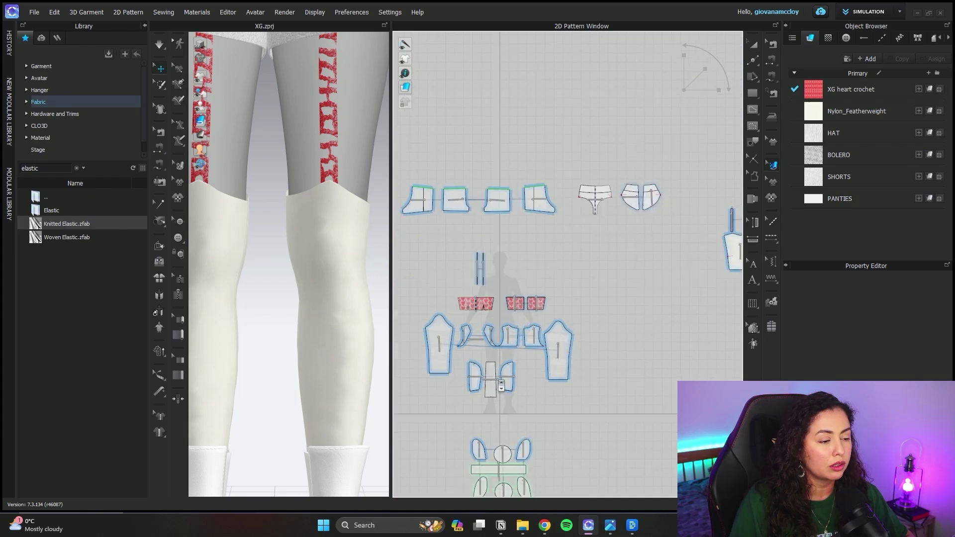
scroll(501, 386, down, 1)
scroll(550, 299, up, 5)
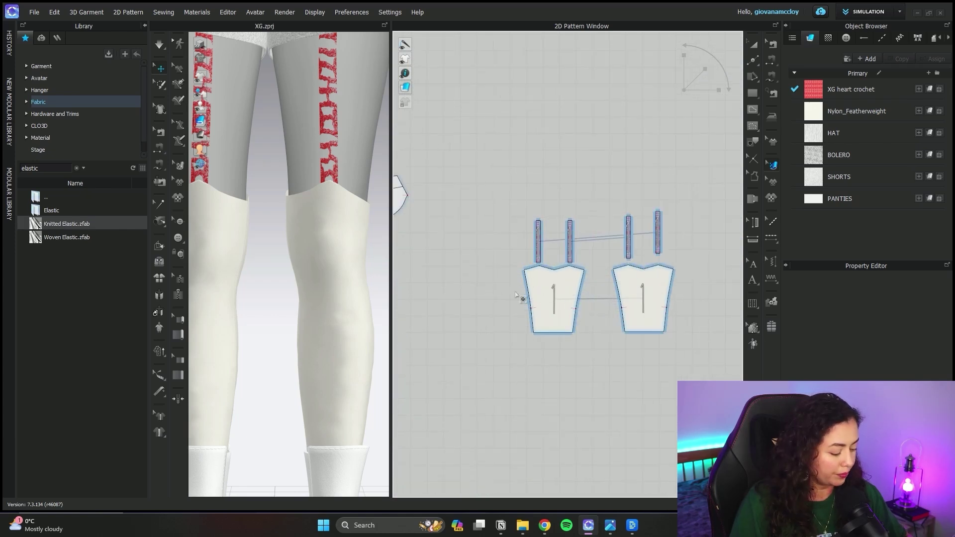
key(ctrl+a)
click(919, 89)
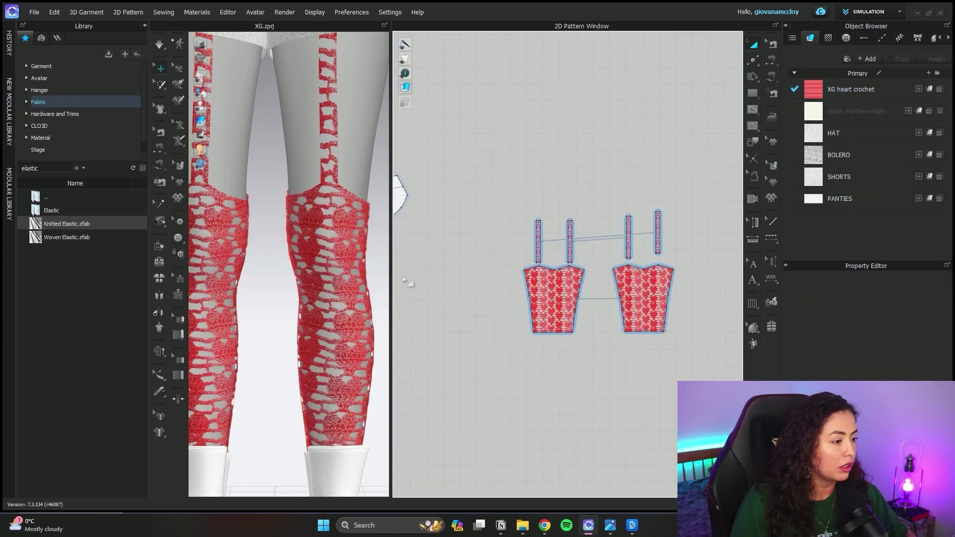
scroll(309, 330, up, 6)
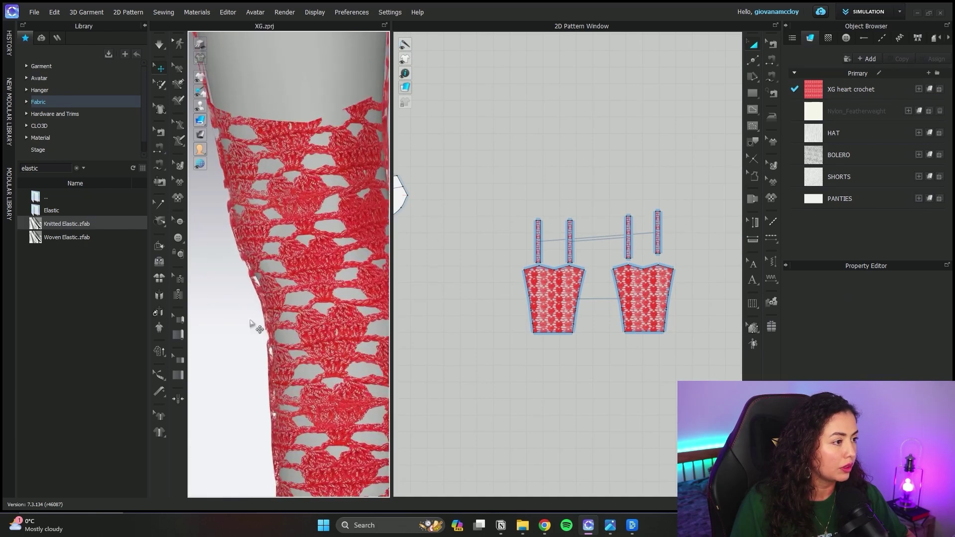
scroll(254, 334, down, 6)
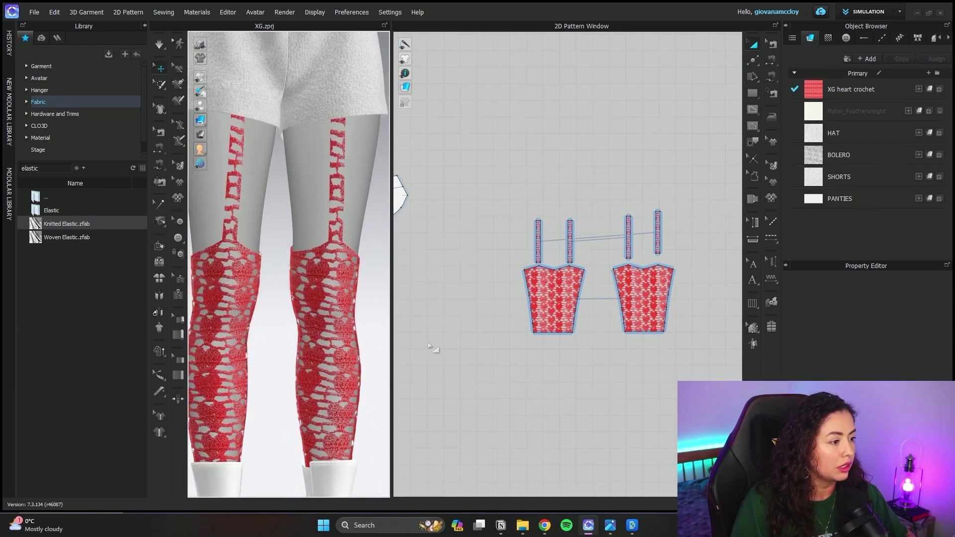
key(space)
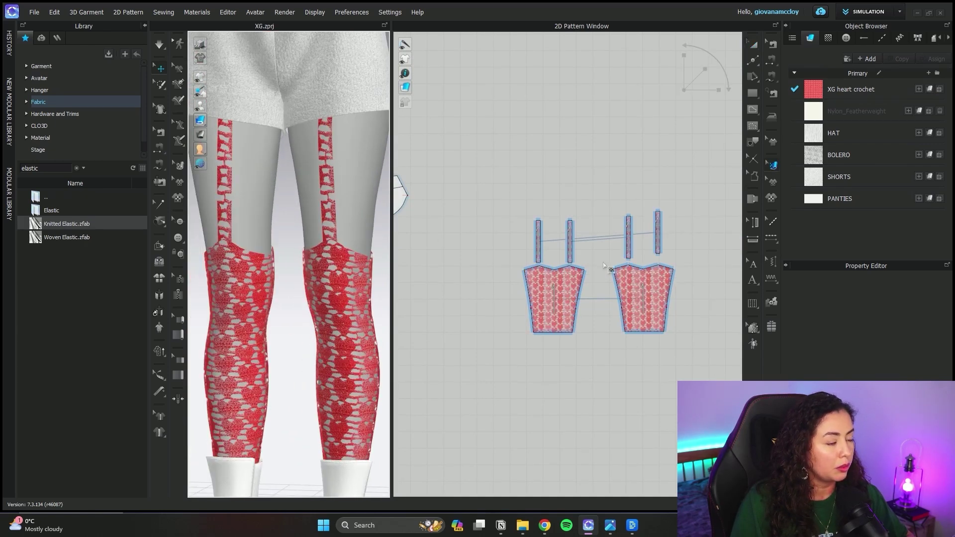
Duplicate the XG heart crochet fabric and apply the Copy 1 to the four strap pieces
click(891, 90)
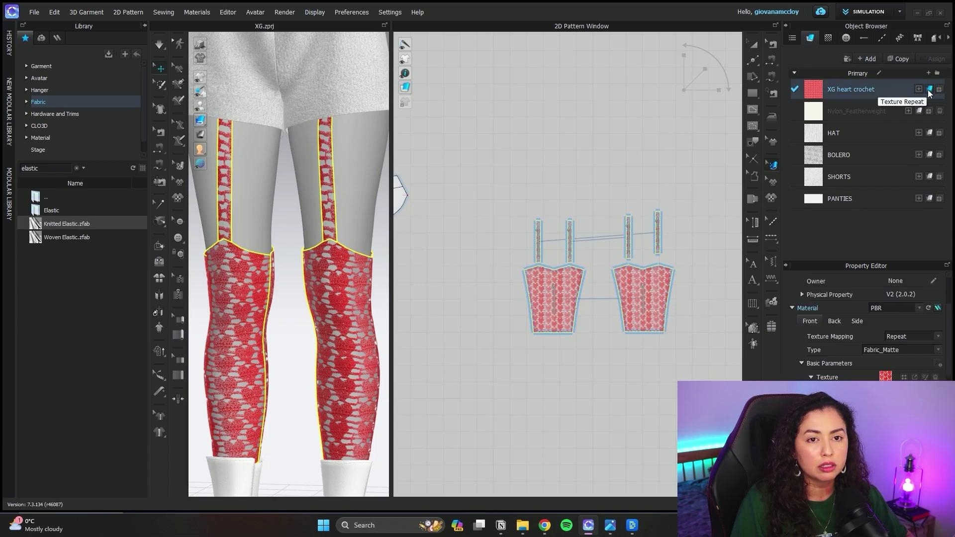
click(898, 59)
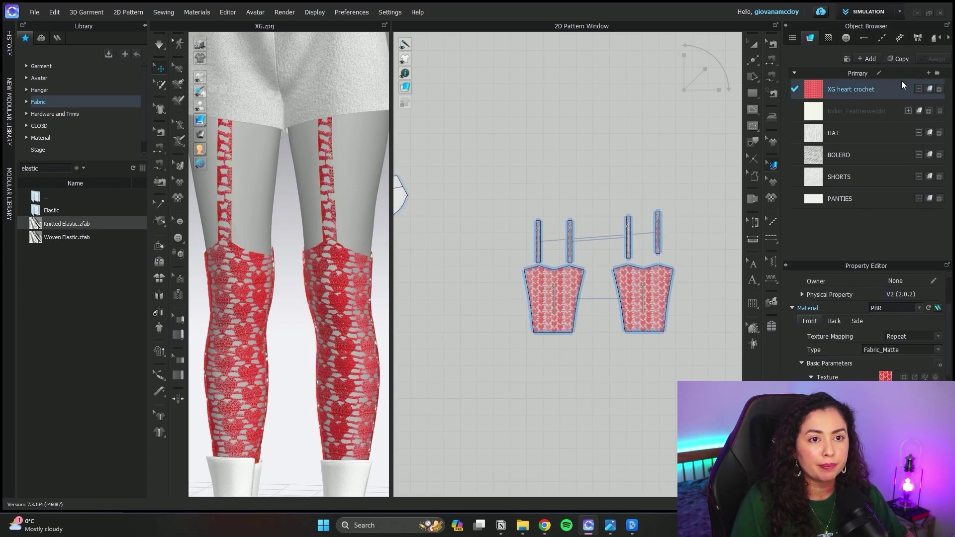
drag(814, 223, 816, 102)
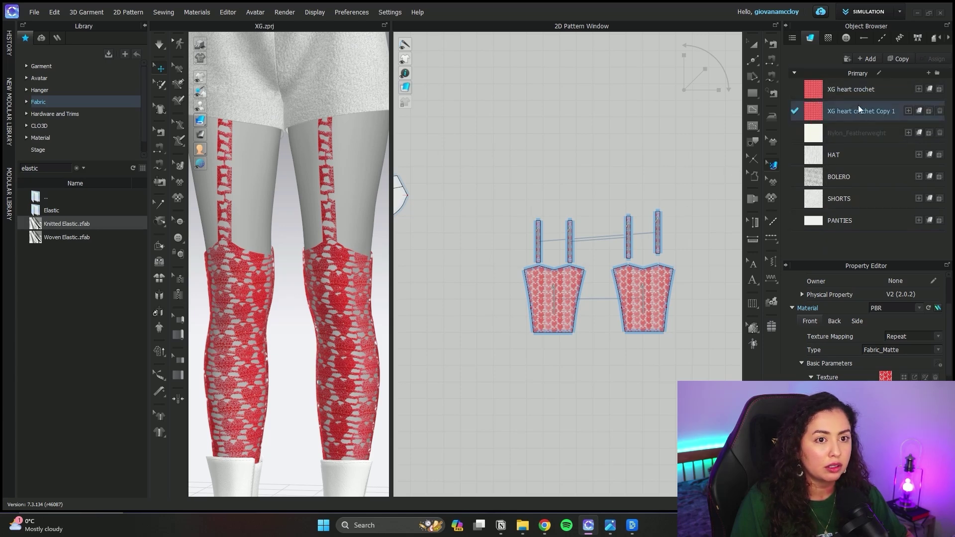
click(562, 159)
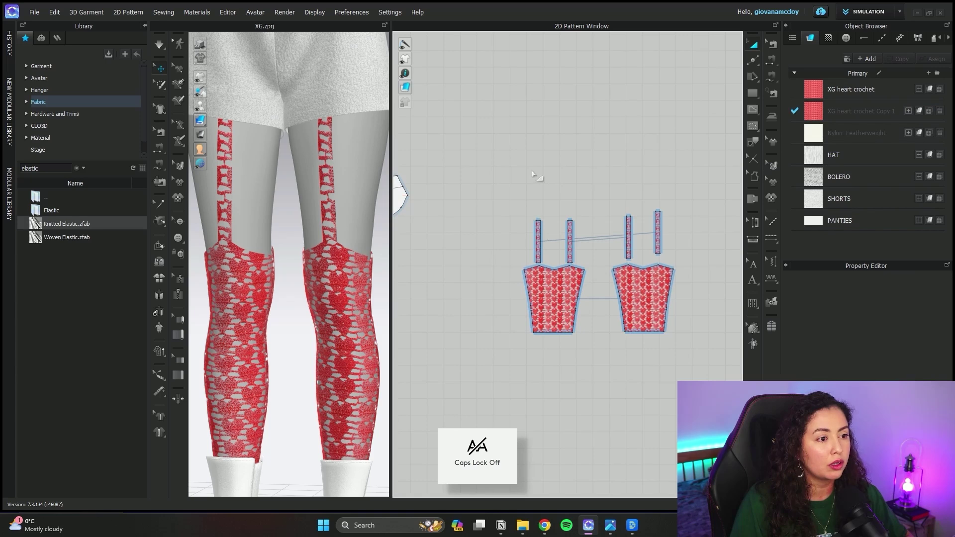
drag(533, 175, 696, 277)
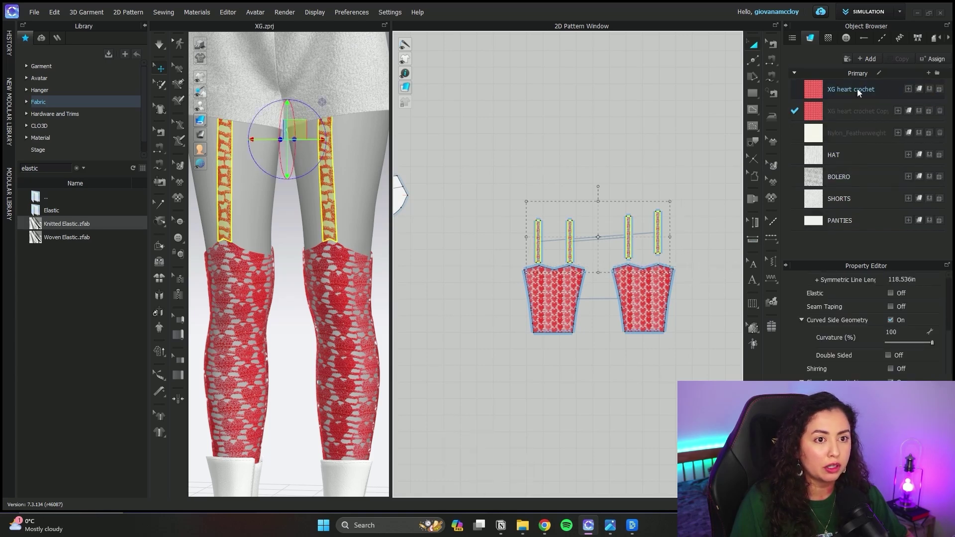
click(920, 110)
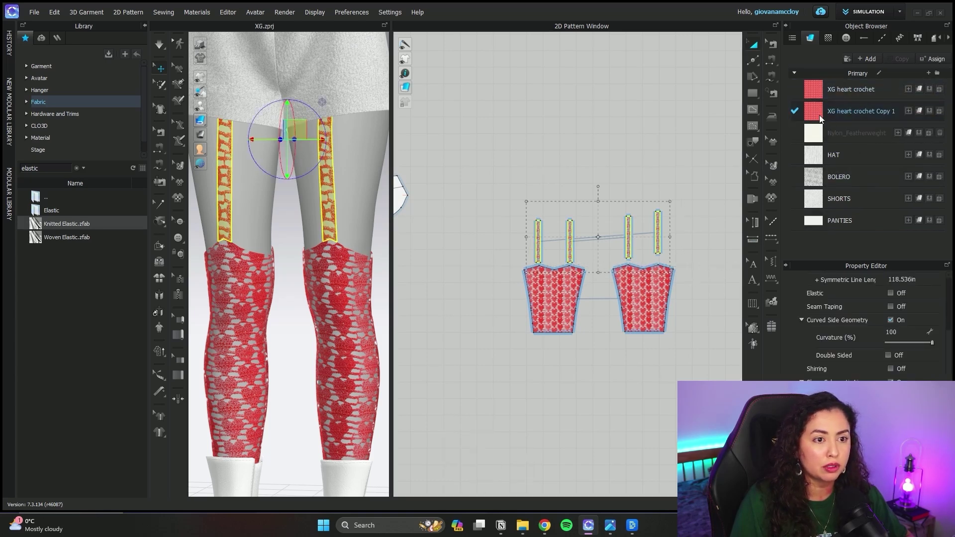
Scale the strap crochet texture smaller and denser with Edit Texture
click(772, 166)
click(663, 224)
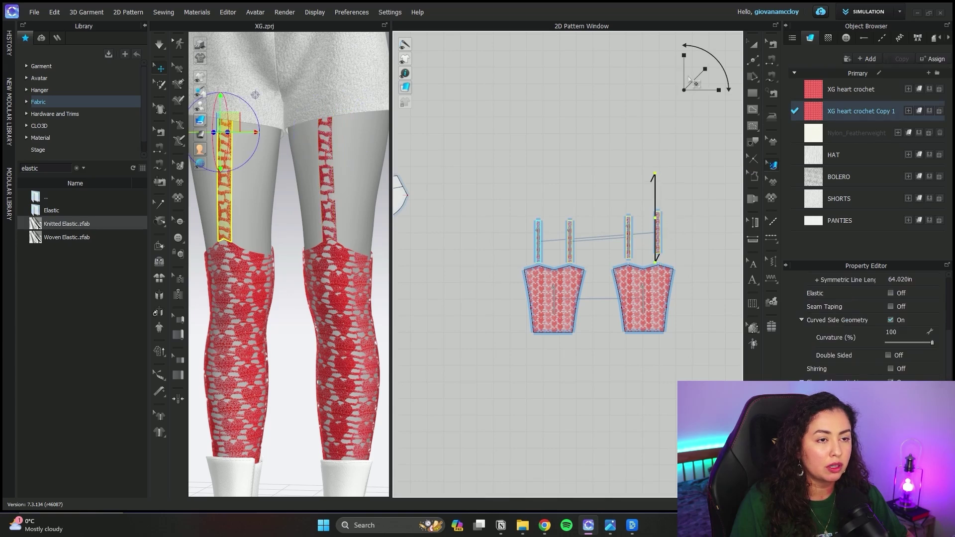
drag(698, 75, 704, 73)
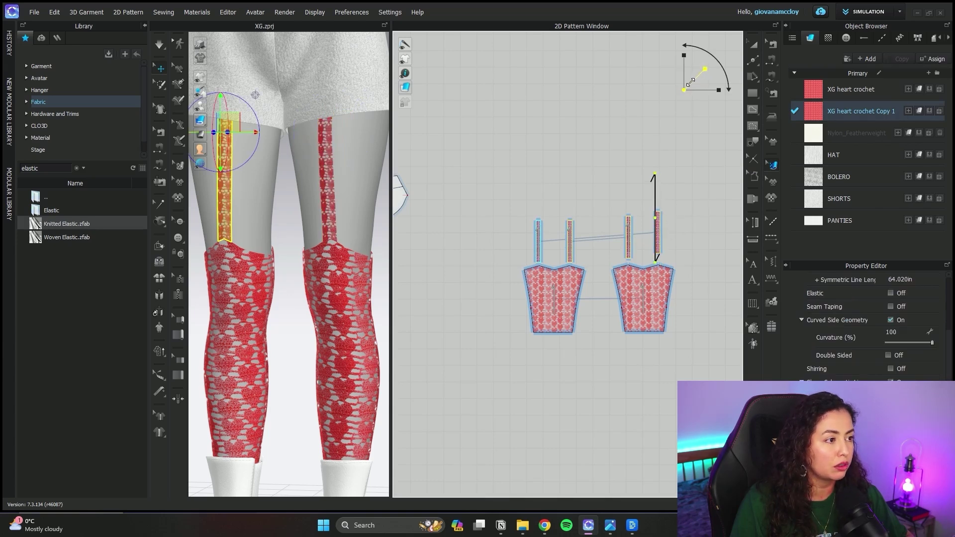
click(344, 235)
Delete the red texture from the original XG heart crochet fabric on the socks
scroll(277, 245, down, 3)
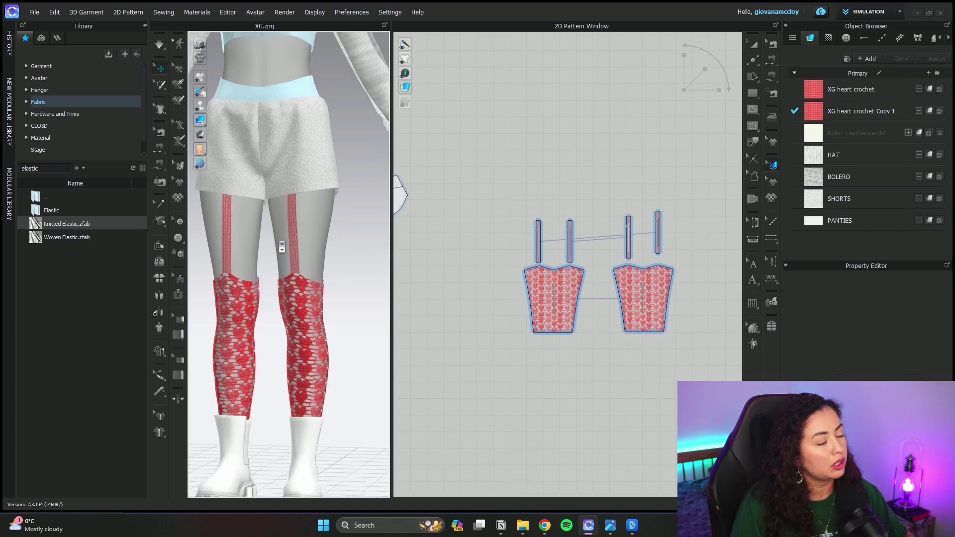
click(851, 90)
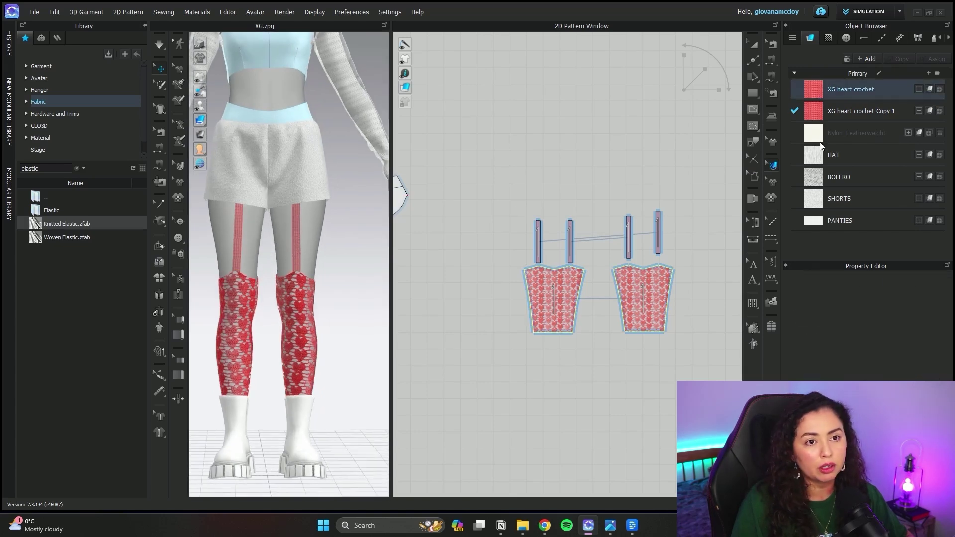
click(936, 377)
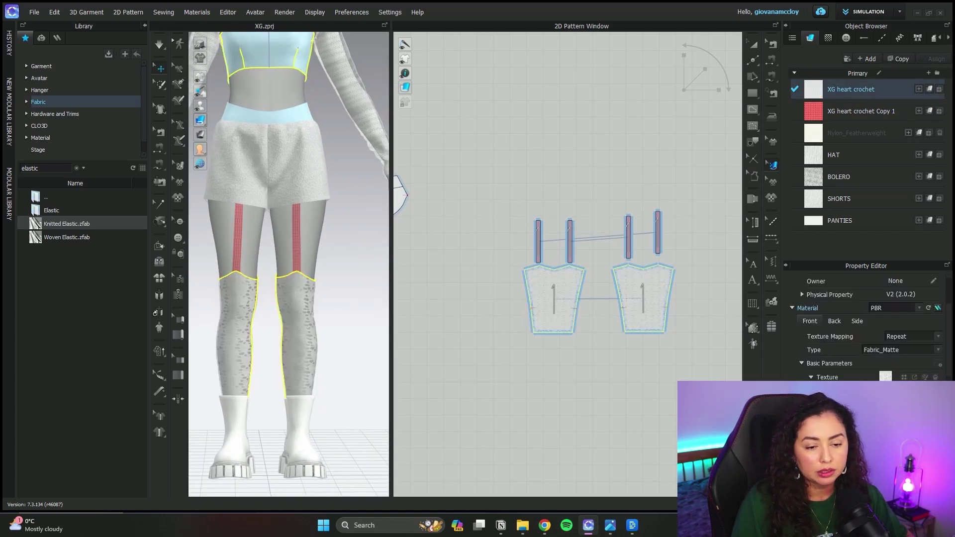
scroll(873, 351, down, 3)
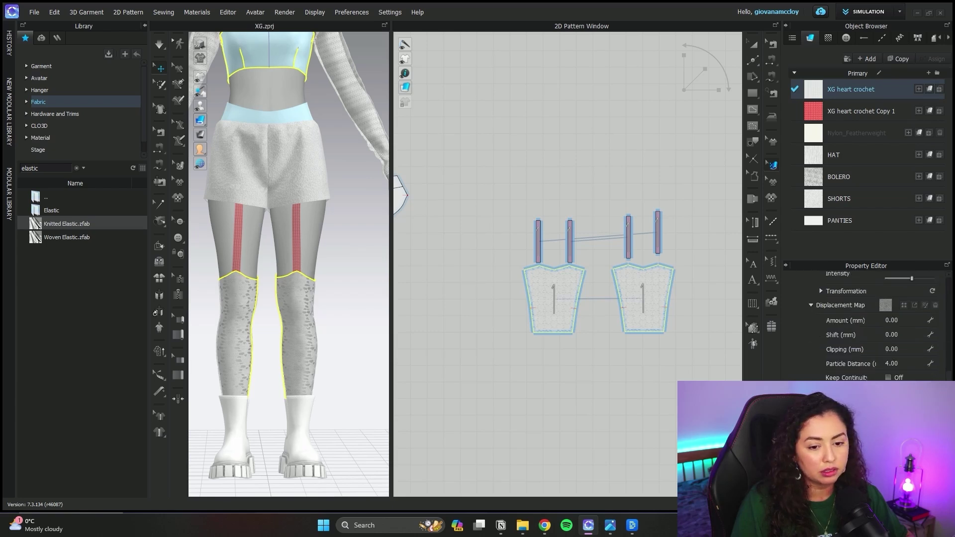
key(ctrl+z)
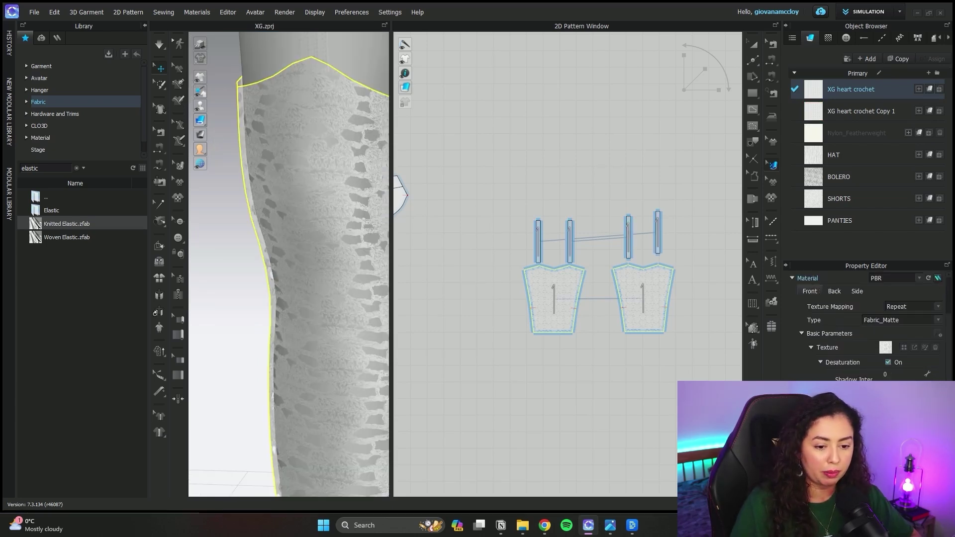
scroll(874, 351, down, 2)
scroll(873, 339, down, 5)
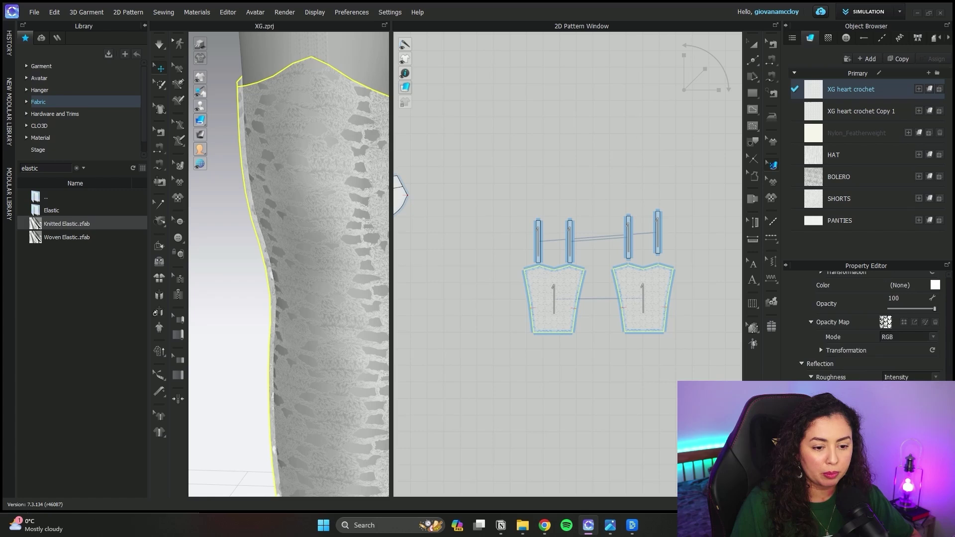
click(615, 412)
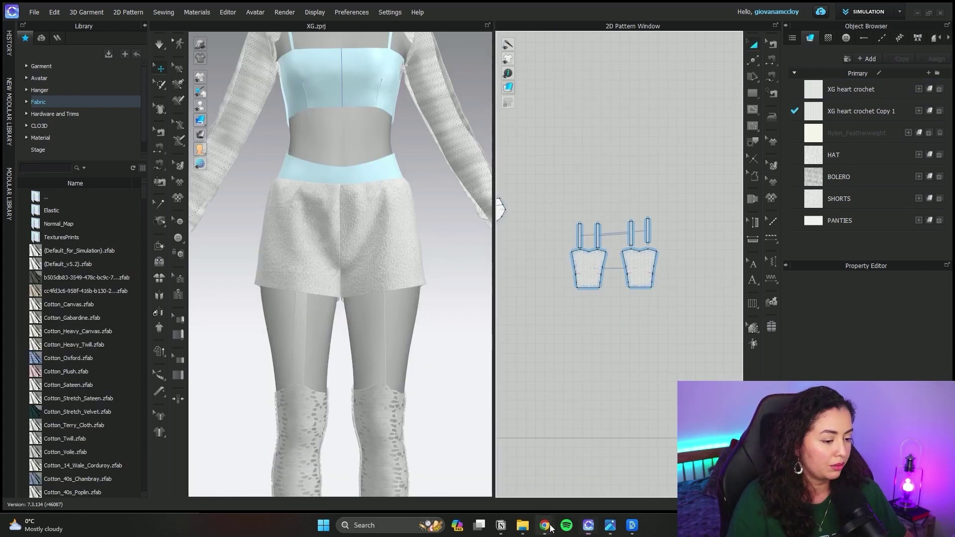
In VMOD Fabricator, enter the prompt 'Create cbtexture fabric, plaid deitail, in white'
mouse_move(551, 528)
click(524, 480)
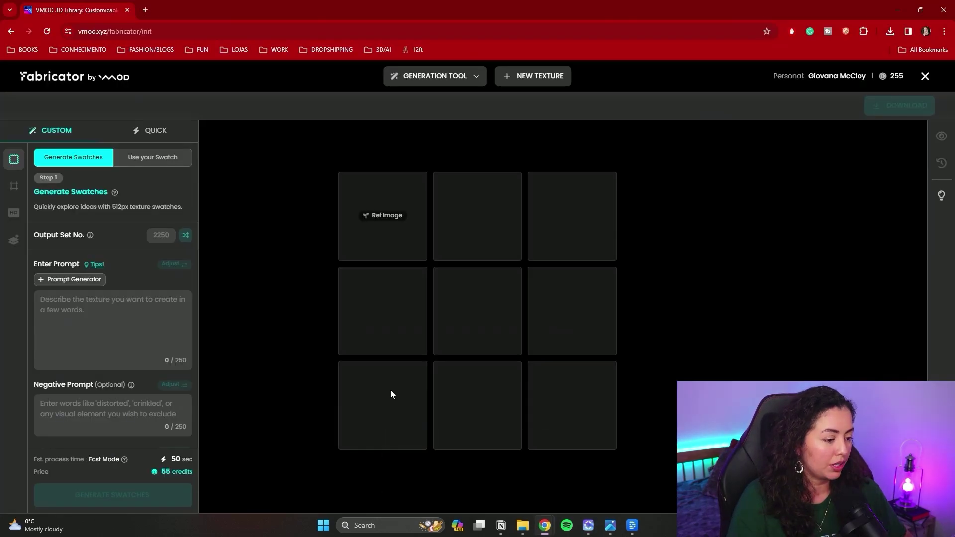
click(77, 311)
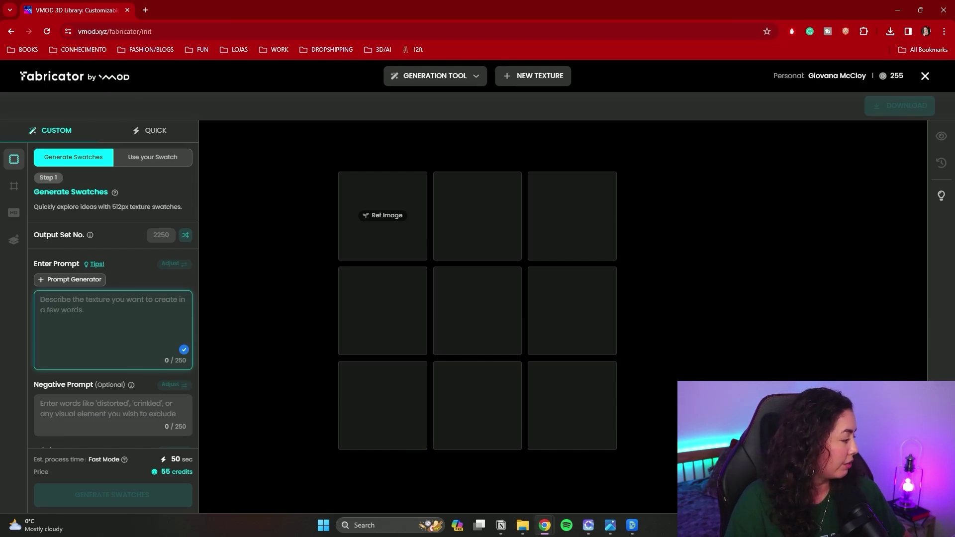
key(alt+Tab)
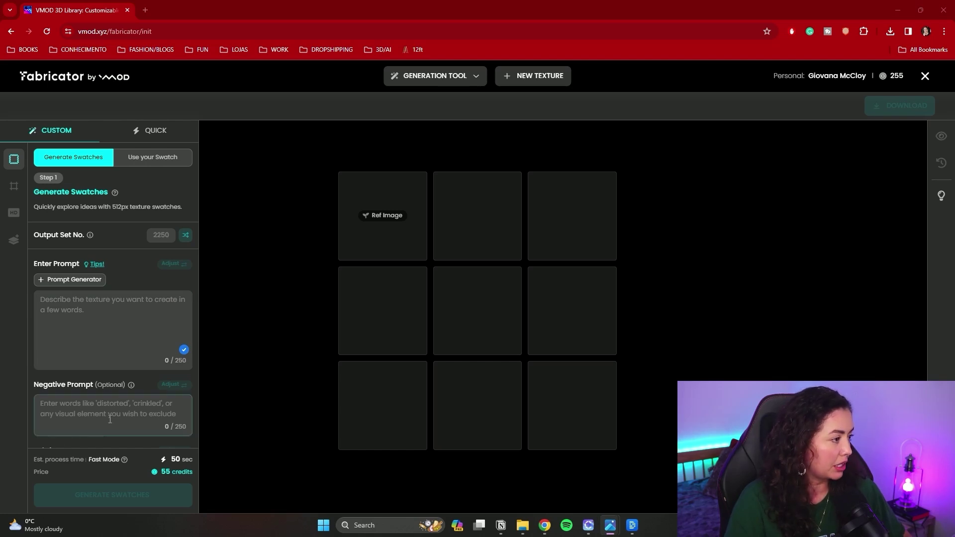
click(75, 279)
click(99, 282)
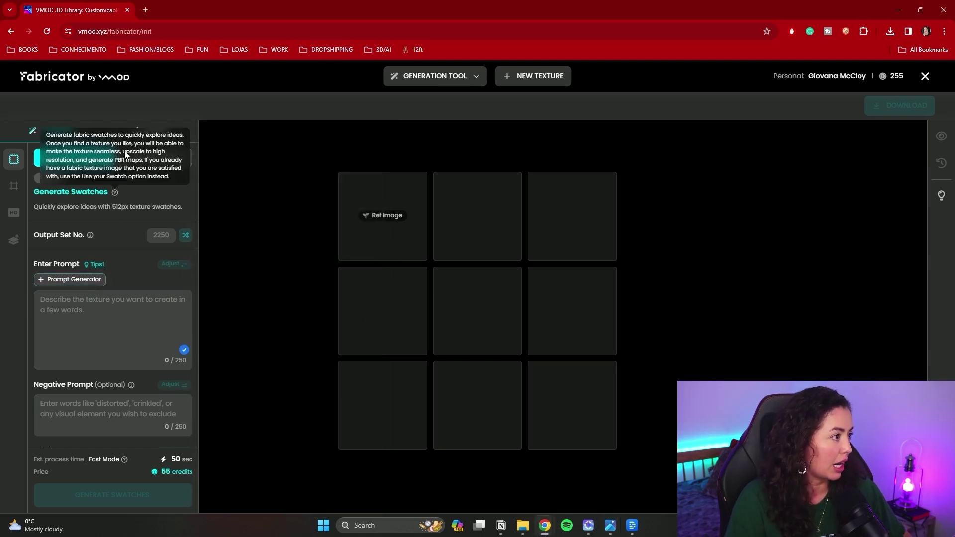
click(89, 309)
key(Caps_Lock)
text(cREATE)
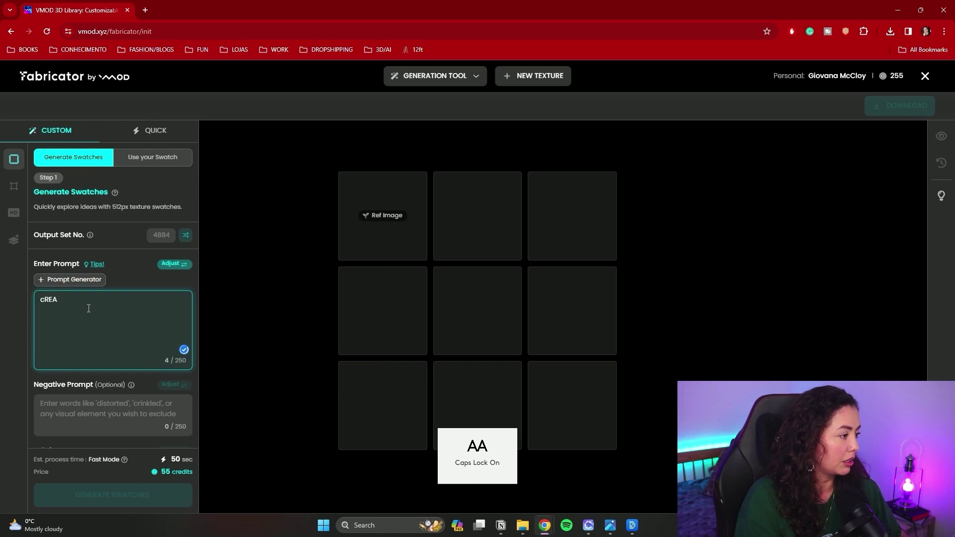
key(BackSpace)
key(BackSpace)
key(BackSpace)
key(BackSpace)
key(Caps_Lock)
text(Create)
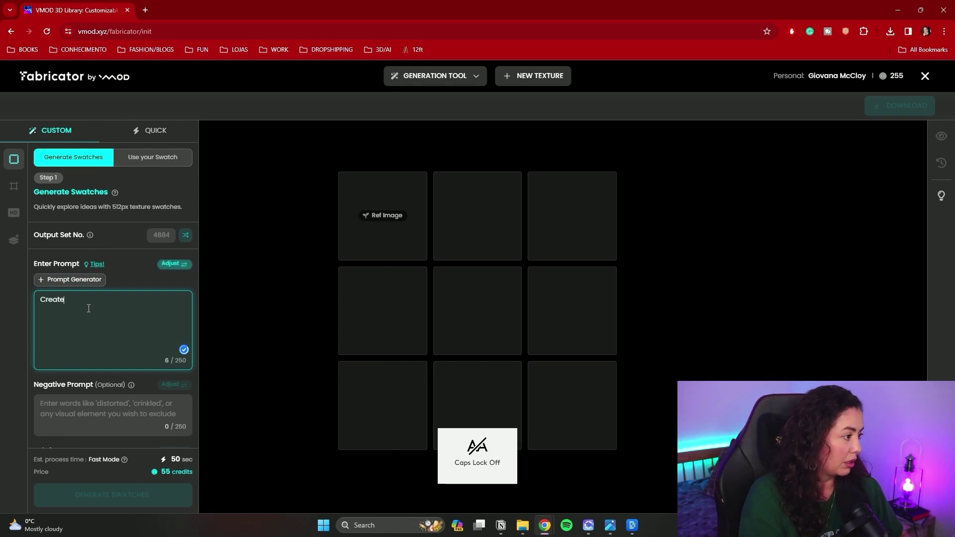
text( cb)
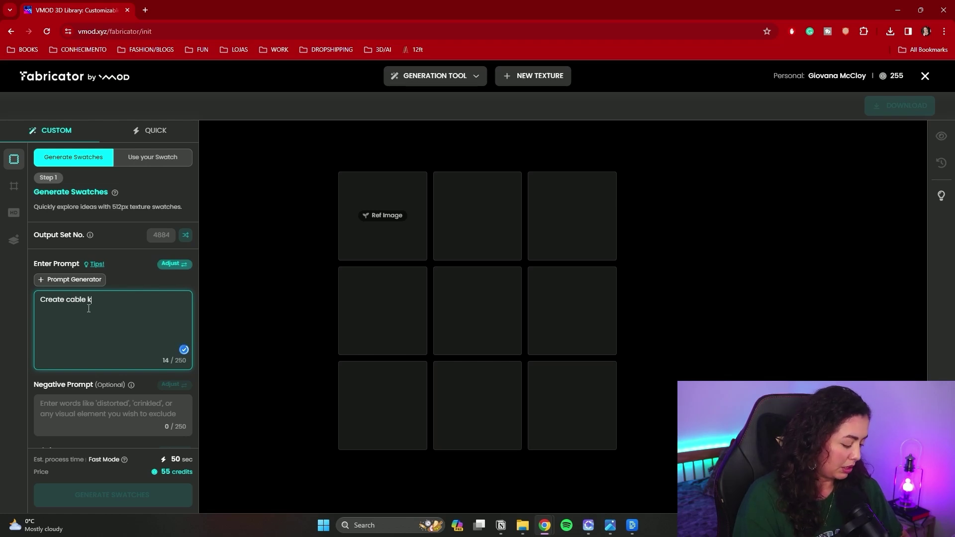
text(textu)
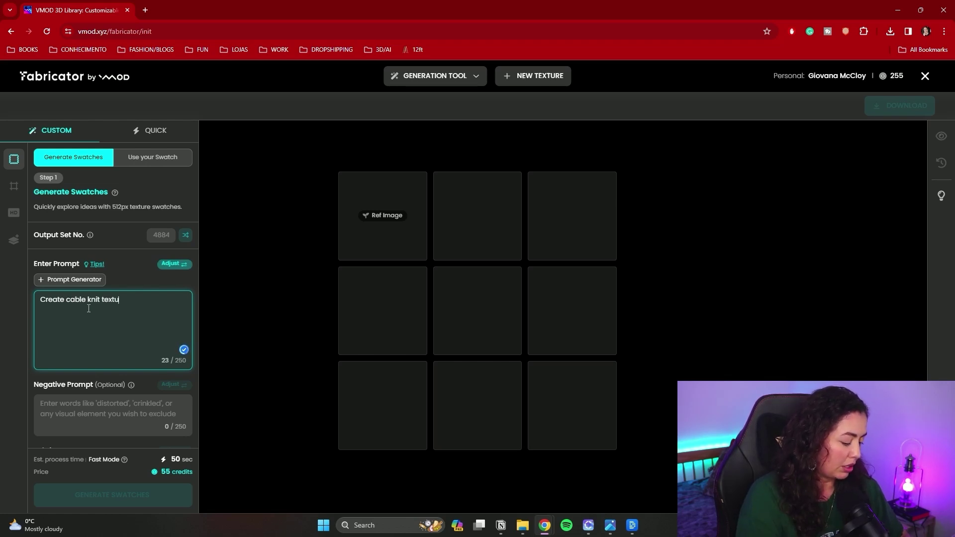
text(re fabric, plaid deitail, in w)
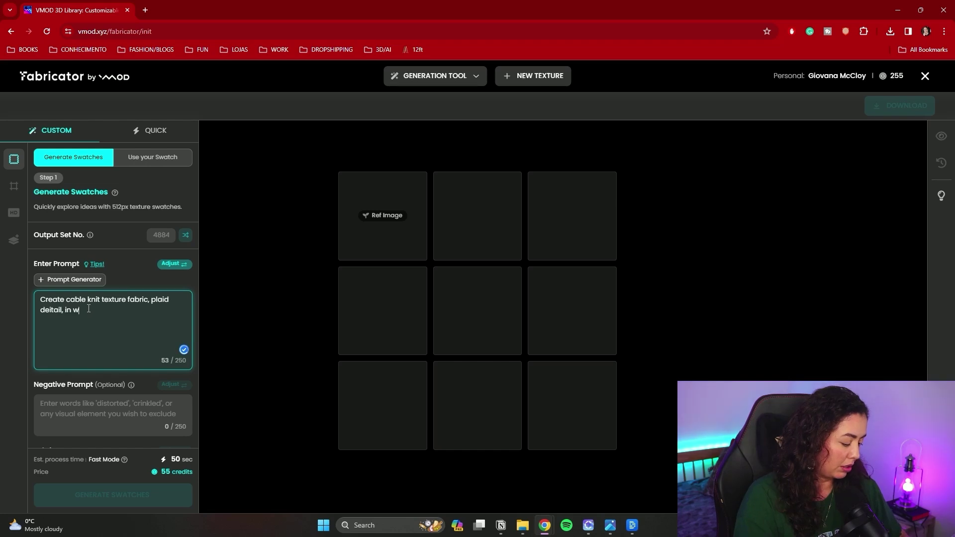
text(hite)
Correct the spelling of 'detail' in the prompt and choose a knit fabric type
mouse_move(51, 310)
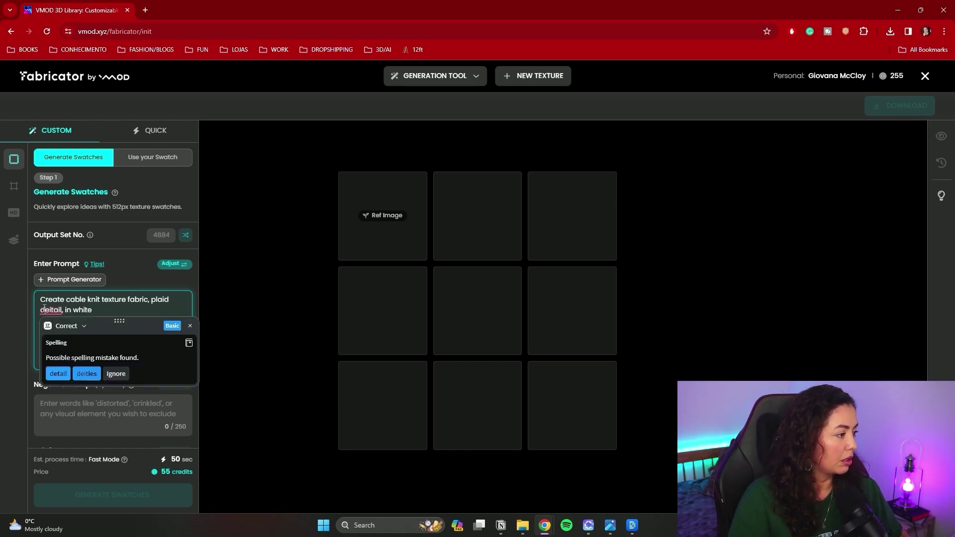
click(58, 372)
scroll(131, 331, down, 3)
click(131, 330)
scroll(344, 348, down, 3)
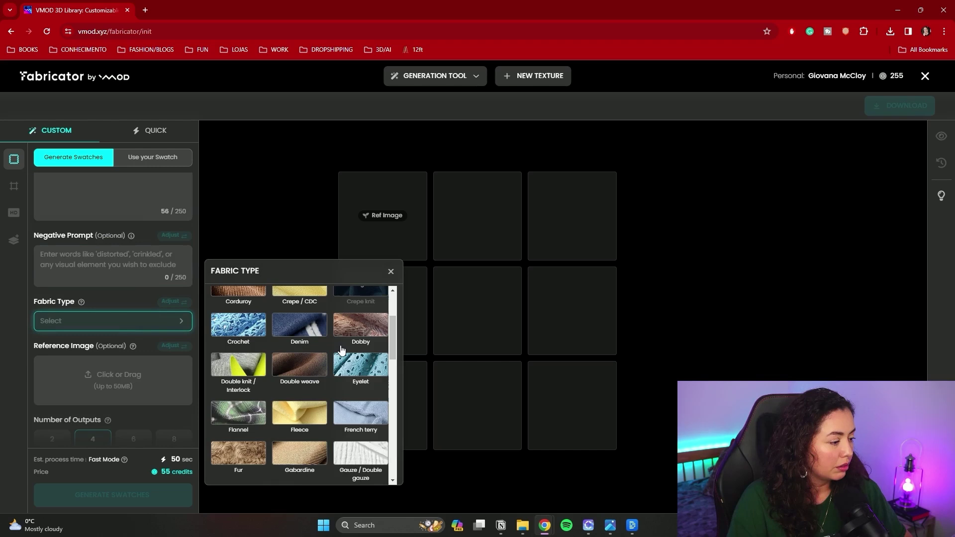
scroll(345, 349, down, 1)
scroll(345, 350, down, 5)
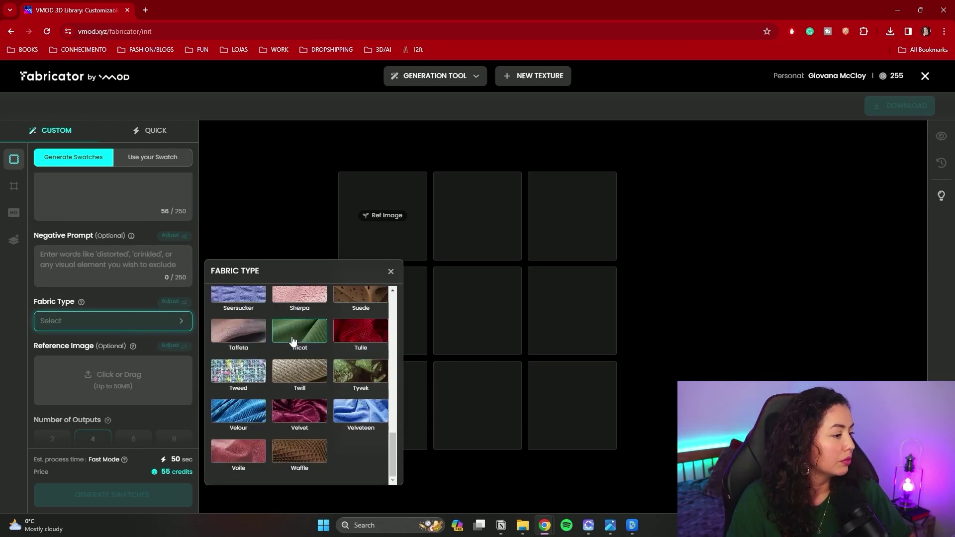
click(293, 341)
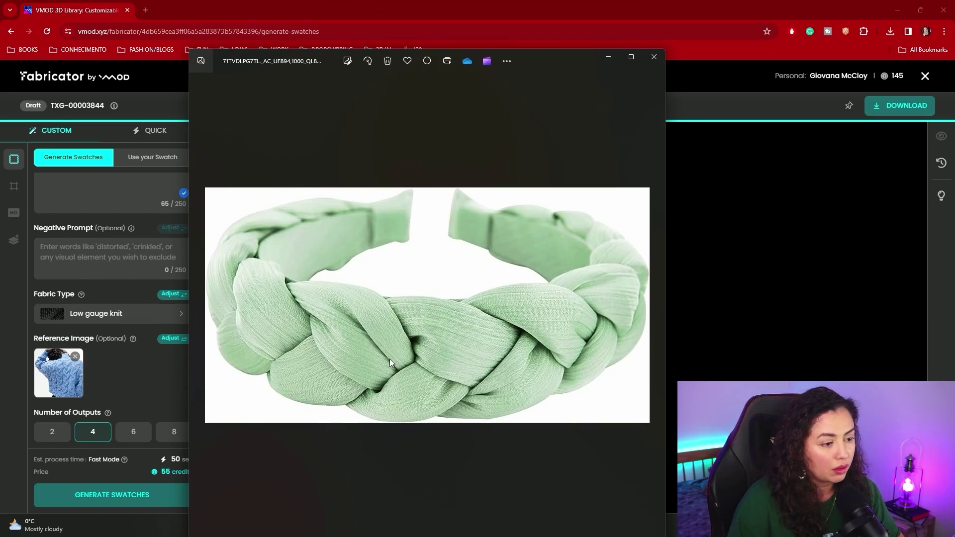
Crop the headband photo down to an 810 x 291 strip around the braid
click(347, 61)
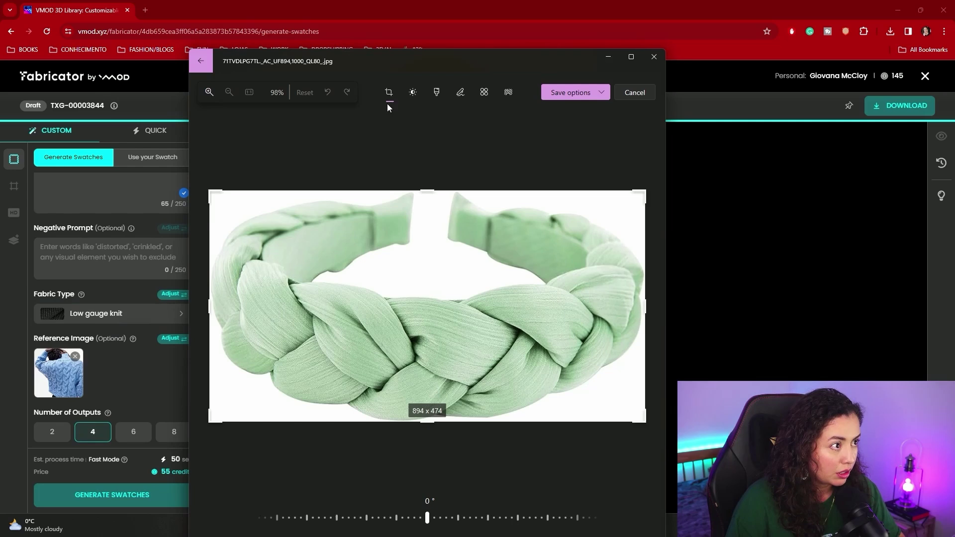
drag(402, 190, 403, 279)
drag(427, 377, 427, 377)
drag(212, 299, 228, 299)
drag(646, 301, 621, 296)
Save the cropped braid image and use it as the reference
click(573, 94)
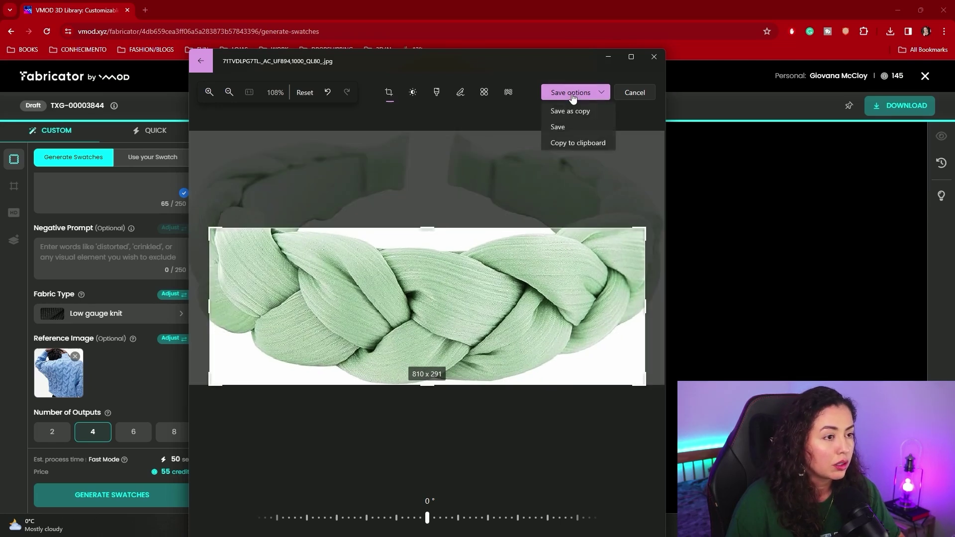
click(572, 125)
key(Escape)
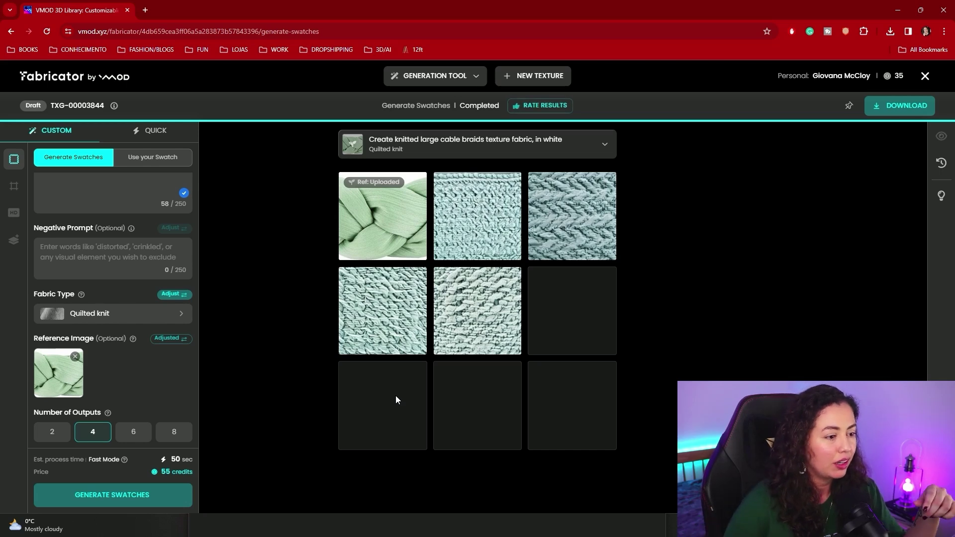
Select the top-right cable-knit swatch, make it seamless and upscale it to 4K
click(582, 217)
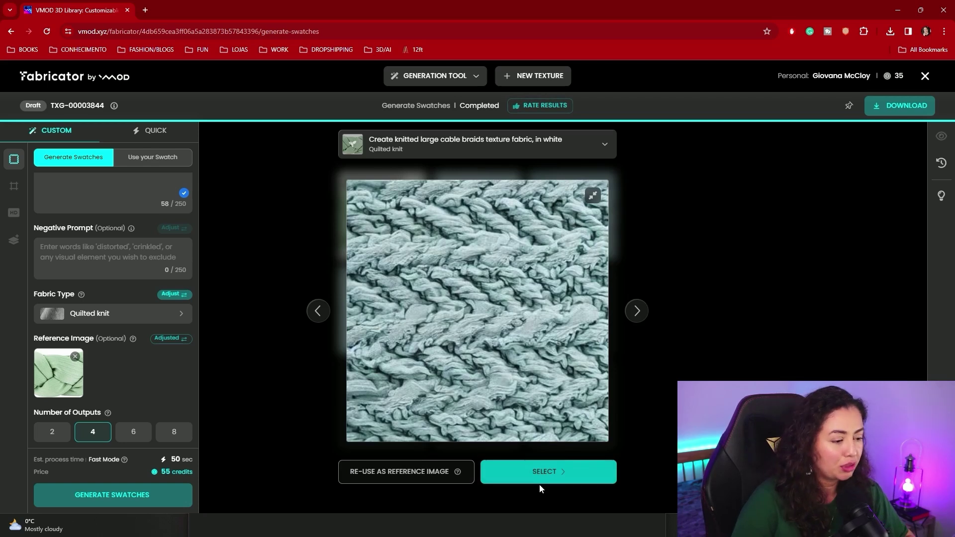
click(555, 477)
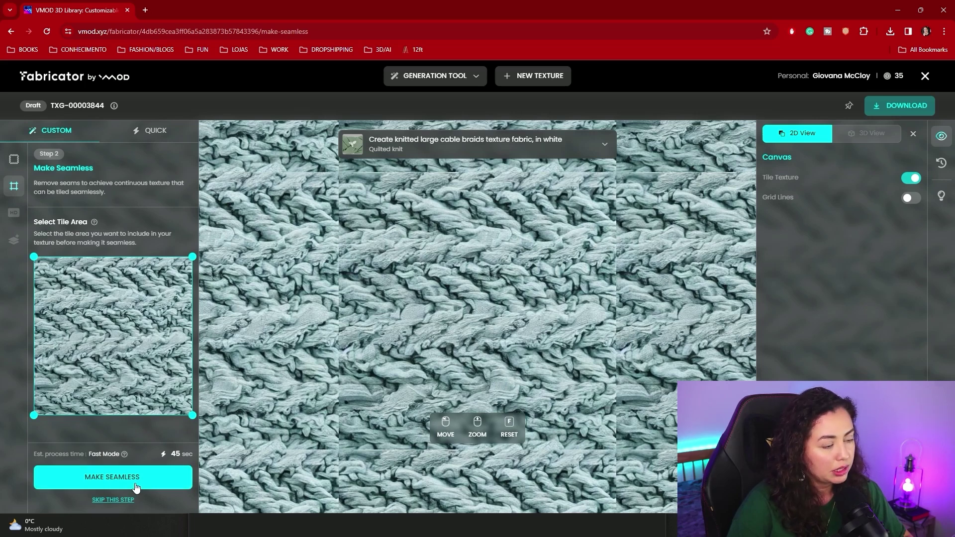
click(135, 485)
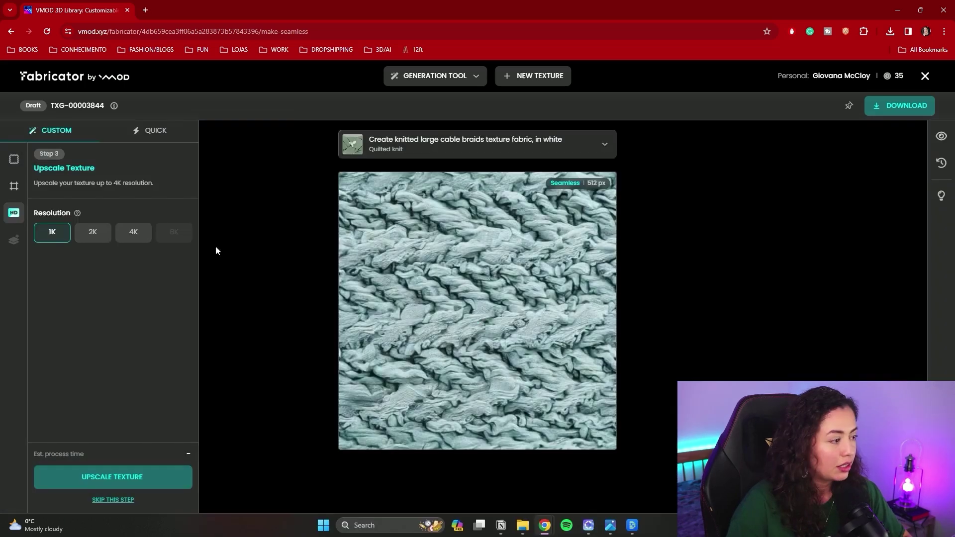
click(108, 241)
click(128, 238)
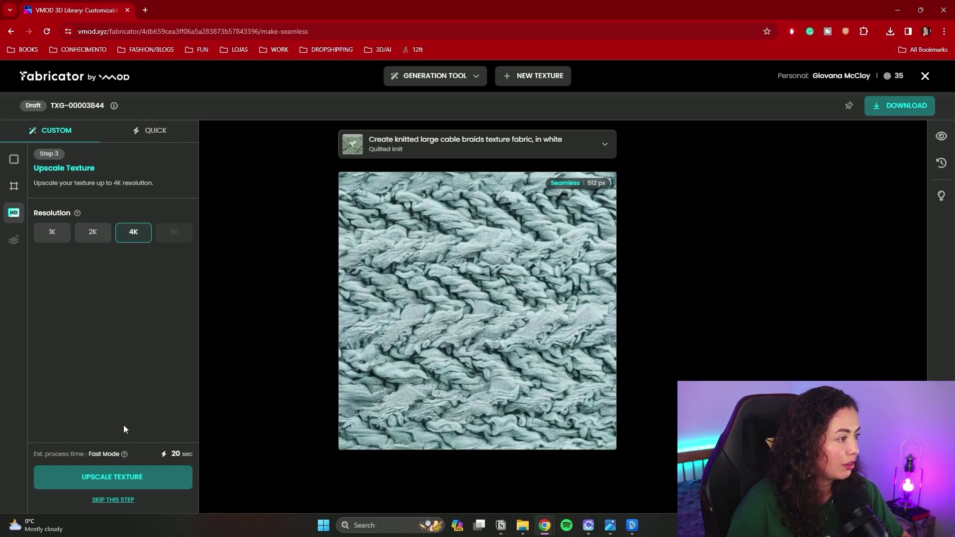
click(115, 475)
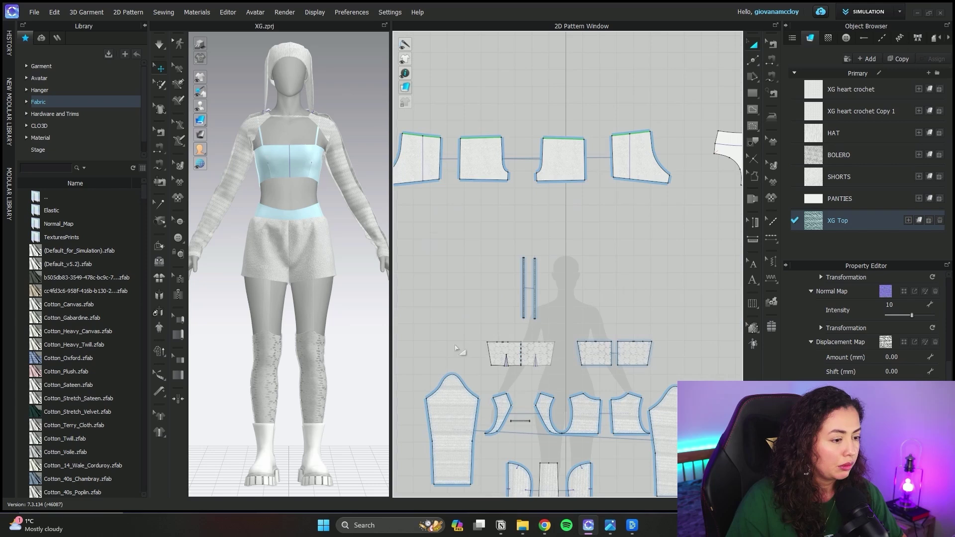
Assign the XG Top cable-knit fabric to the bandeau top pieces
key(Caps_Lock)
scroll(488, 344, up, 2)
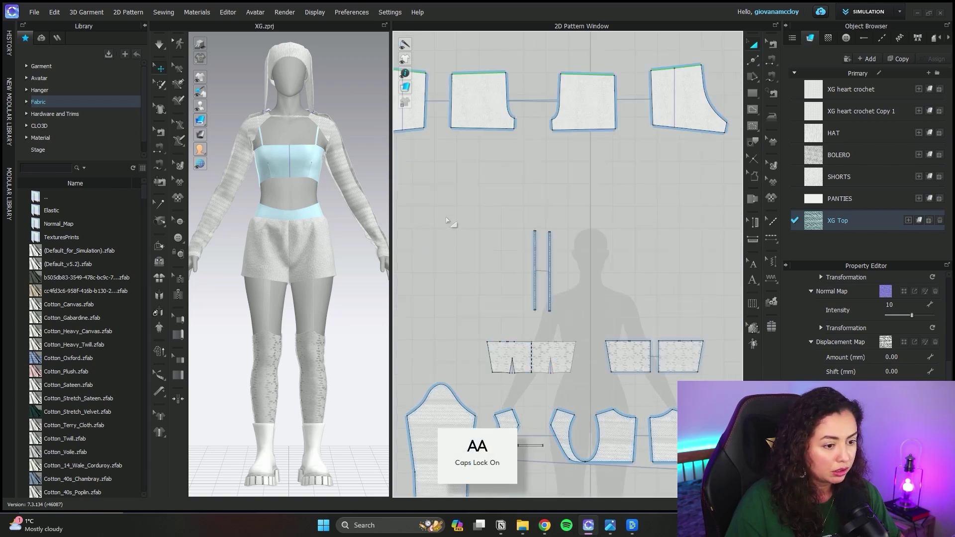
click(919, 89)
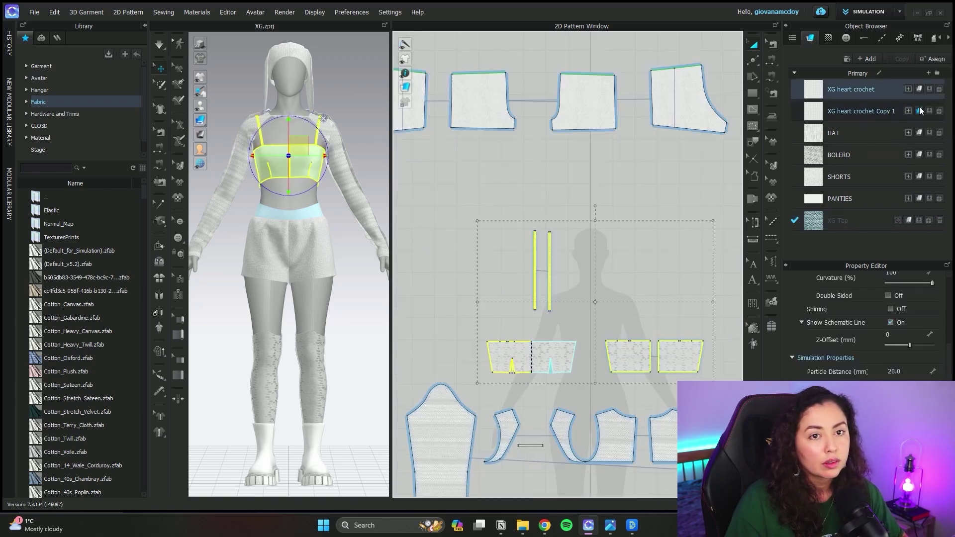
click(838, 220)
click(772, 165)
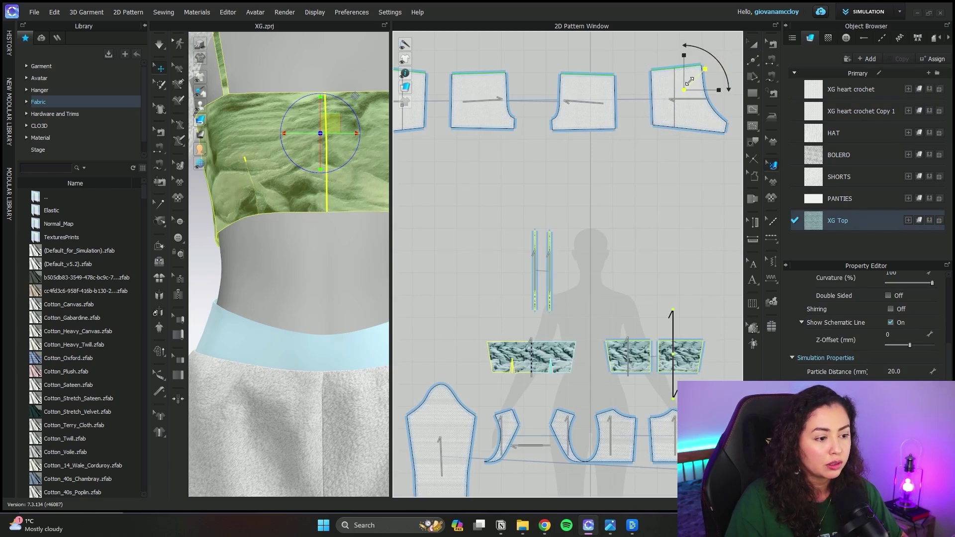
key(Escape)
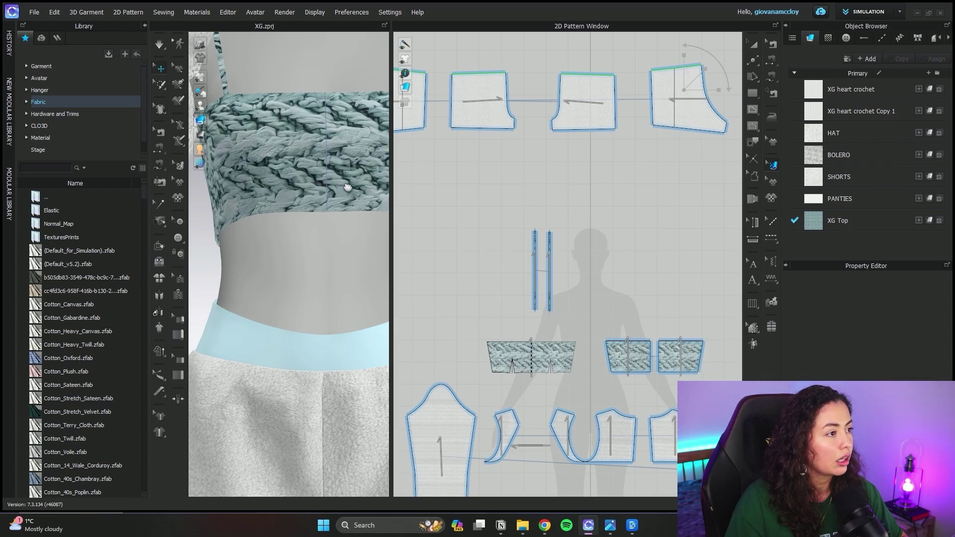
Enable Desaturation on the XG Top texture and raise Shadow Inter to 50
key(ctrl+a)
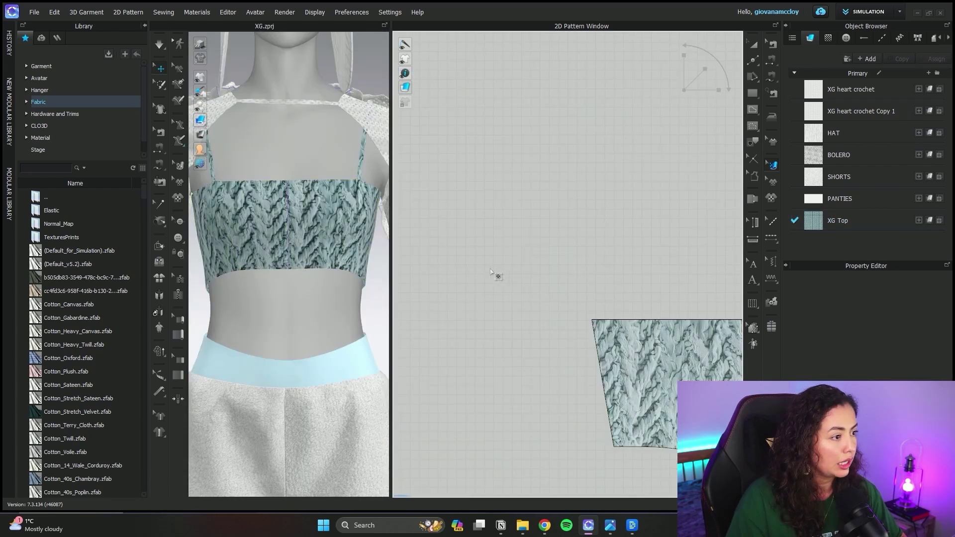
scroll(302, 258, up, 2)
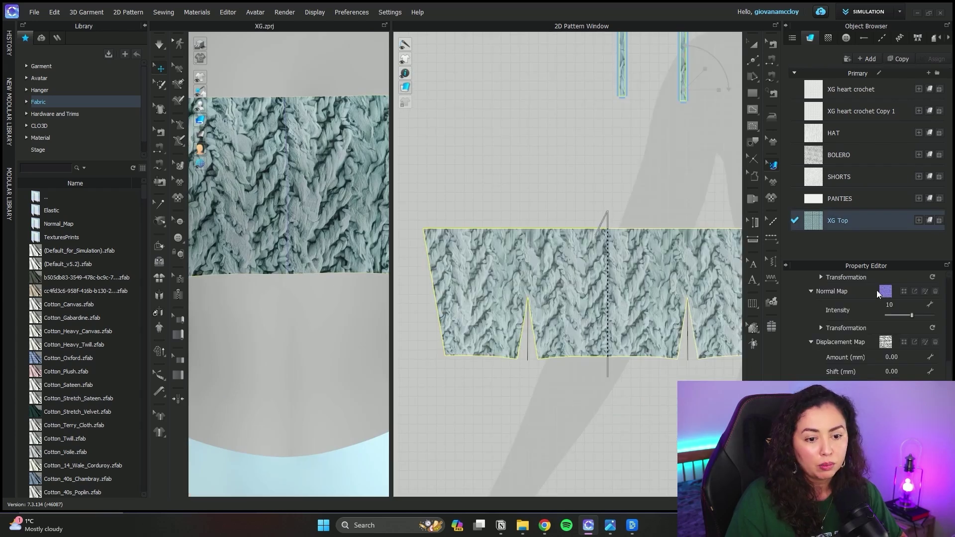
scroll(839, 323, up, 2)
scroll(868, 333, up, 2)
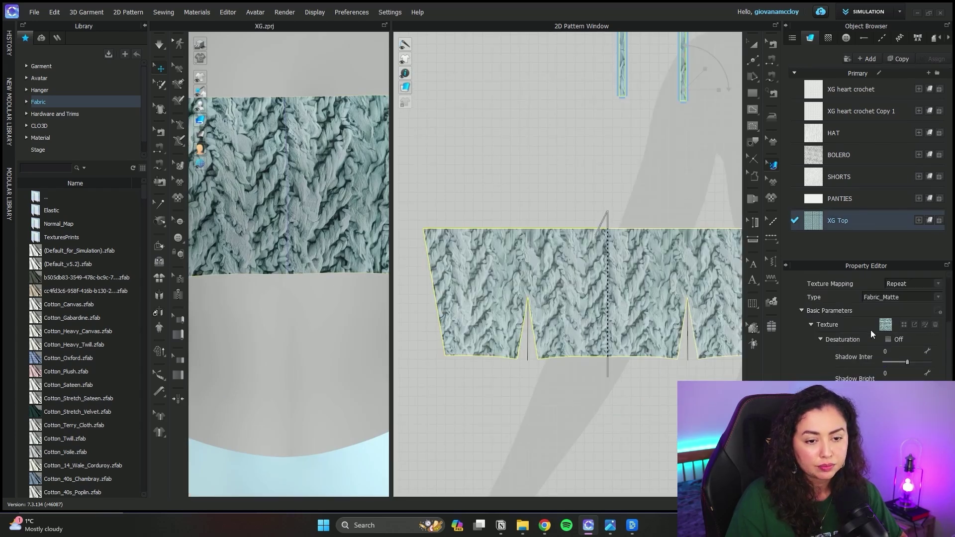
click(888, 340)
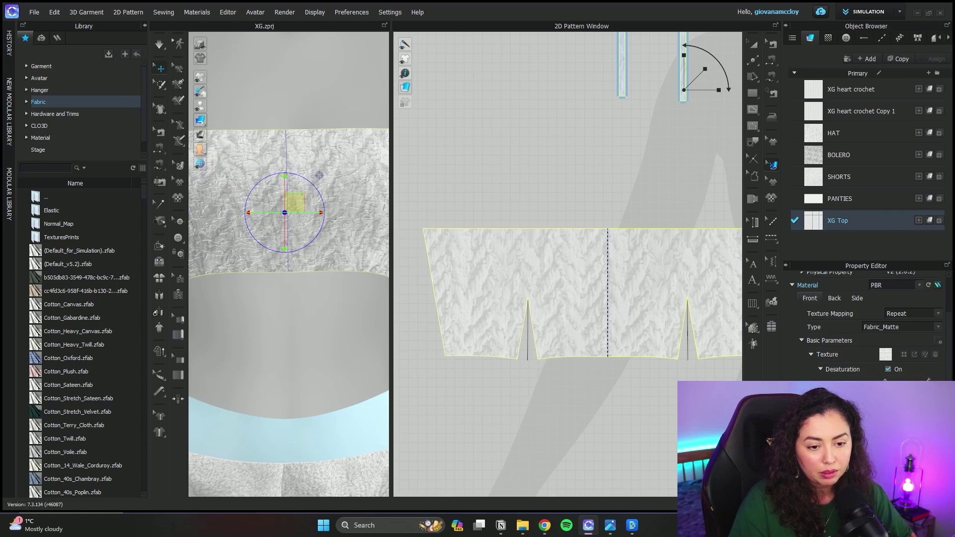
scroll(886, 358, down, 1)
drag(895, 364, 903, 384)
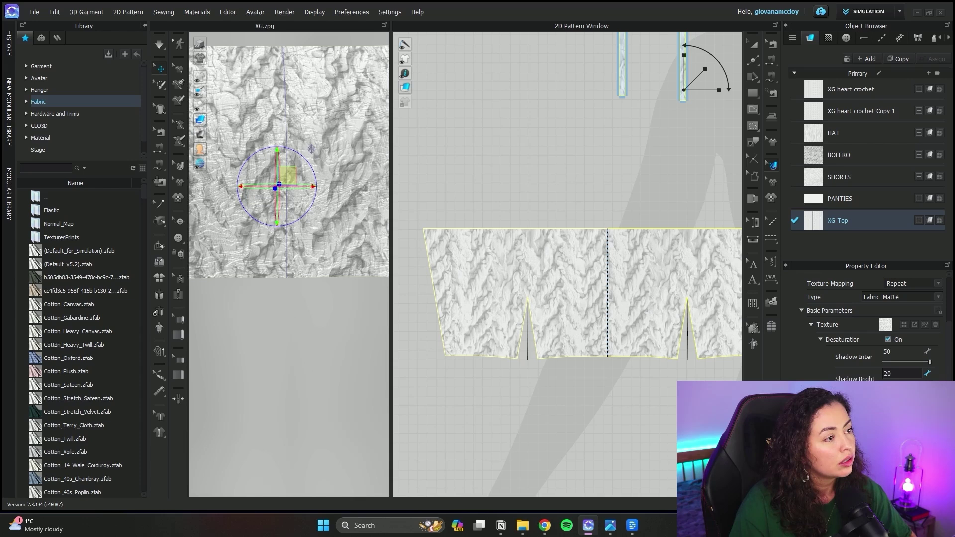
key(Escape)
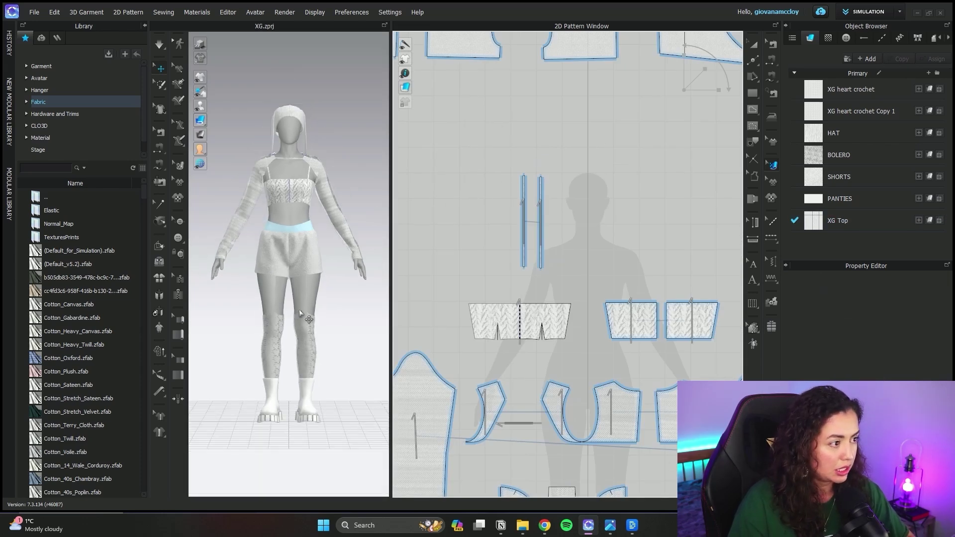
View the full-outfit render and briefly compare it with the reference screenshot in Photos
scroll(300, 309, down, 2)
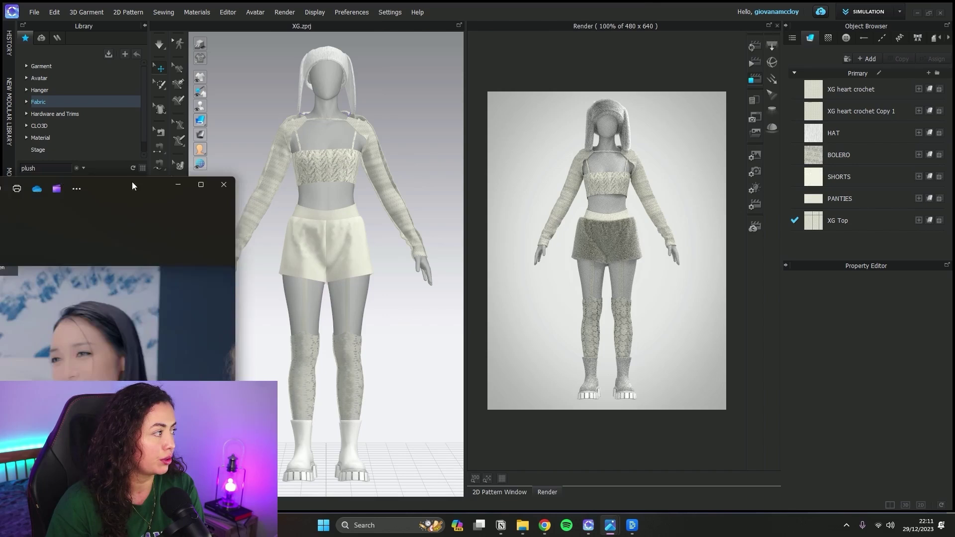
click(610, 525)
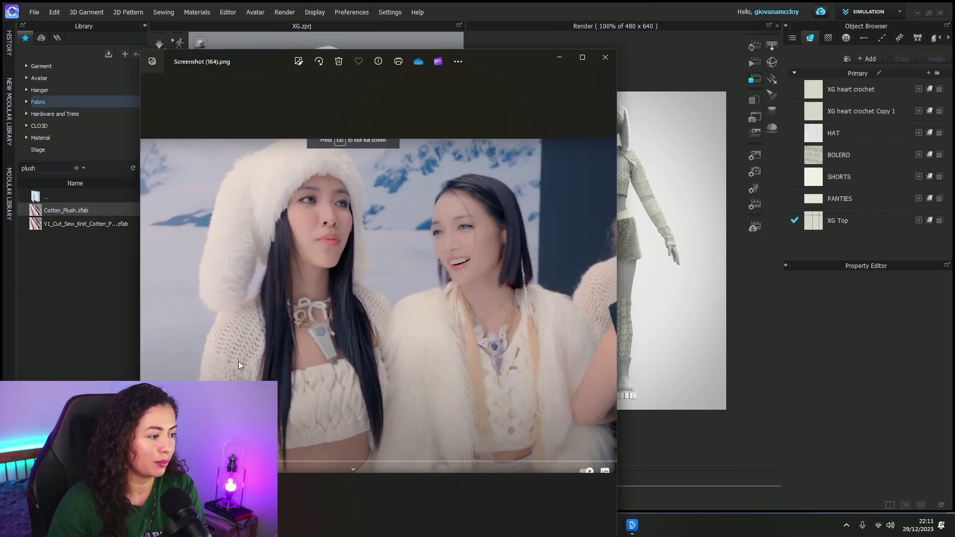
key(alt+Tab)
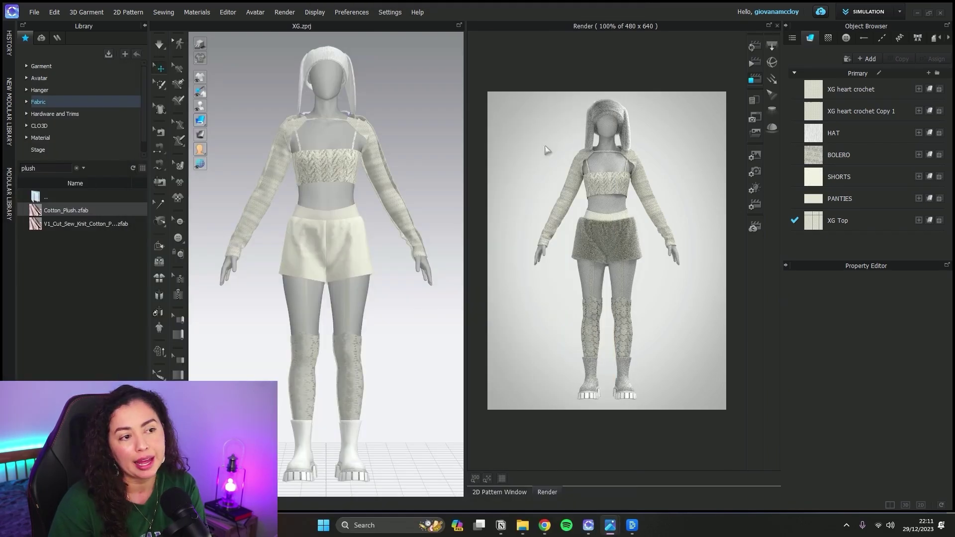